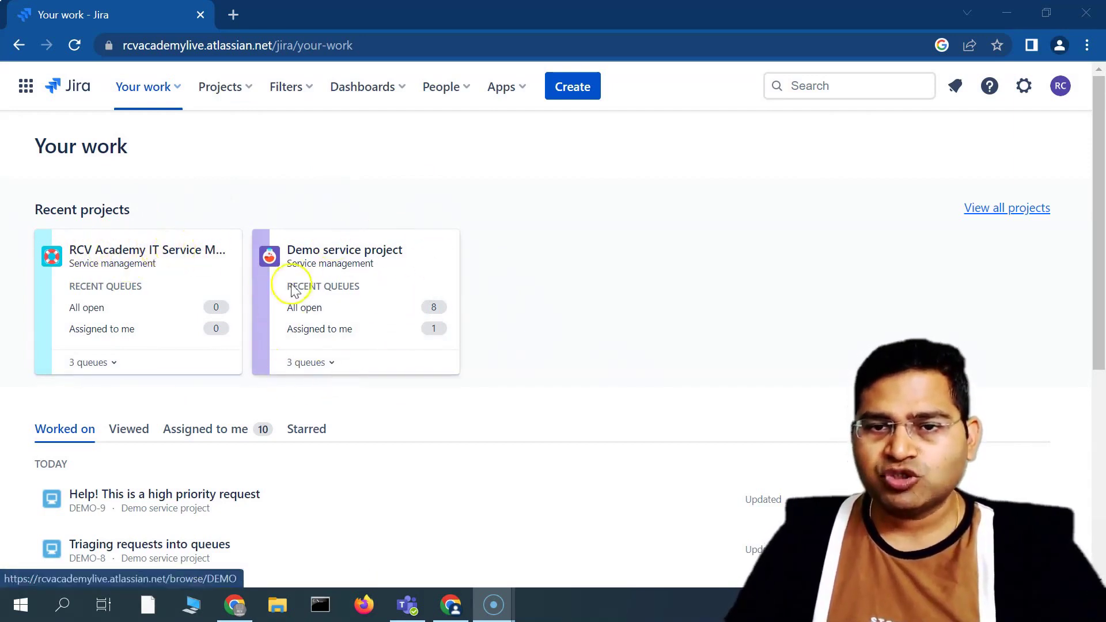
- Open the full list of all projects on the Jira site
{"action": "left_click", "coordinate": [601, 267]}
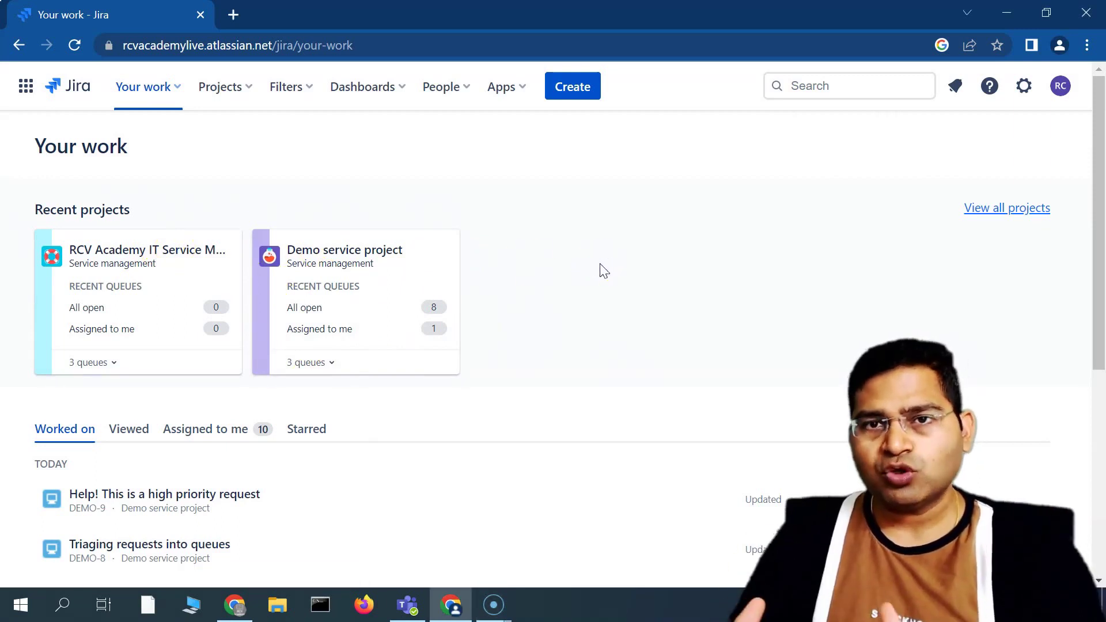
{"action": "key", "text": "ctrl+plus"}
{"action": "key", "text": "ctrl+plus"}
{"action": "key", "text": "ctrl+plus"}
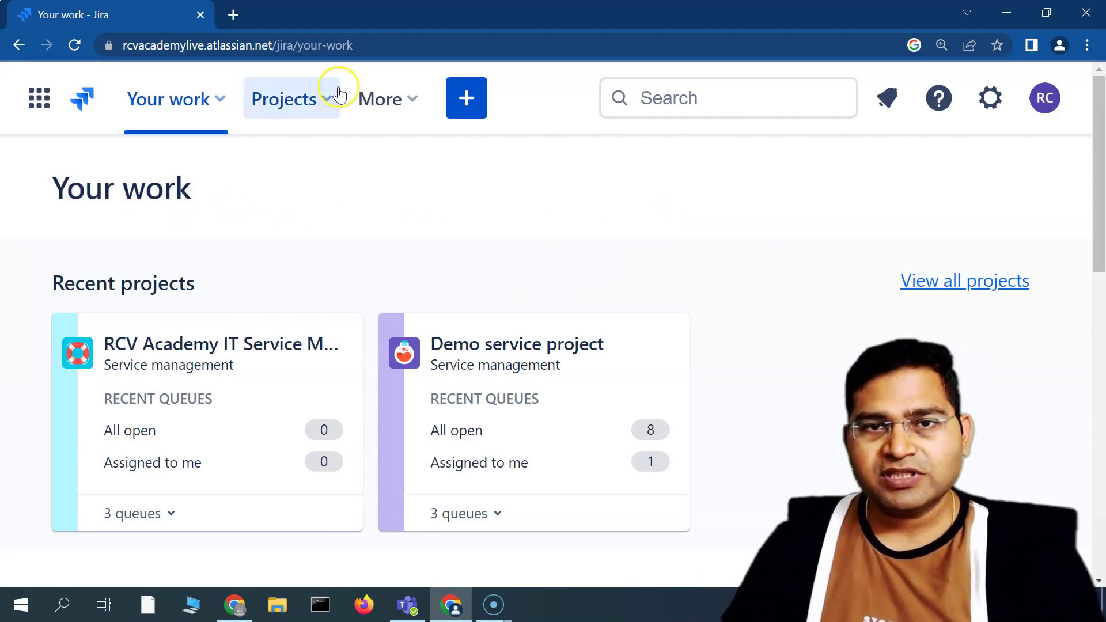
{"action": "left_click", "coordinate": [320, 107]}
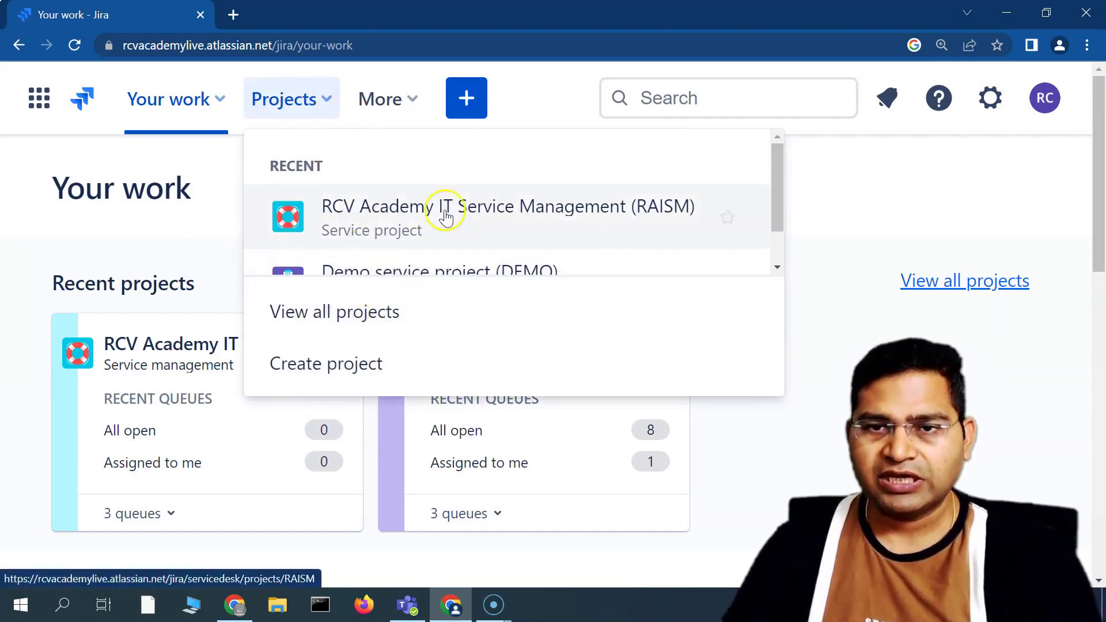
{"action": "scroll", "coordinate": [397, 242], "scroll_direction": "down", "scroll_amount": 5}
{"action": "left_click", "coordinate": [342, 316]}
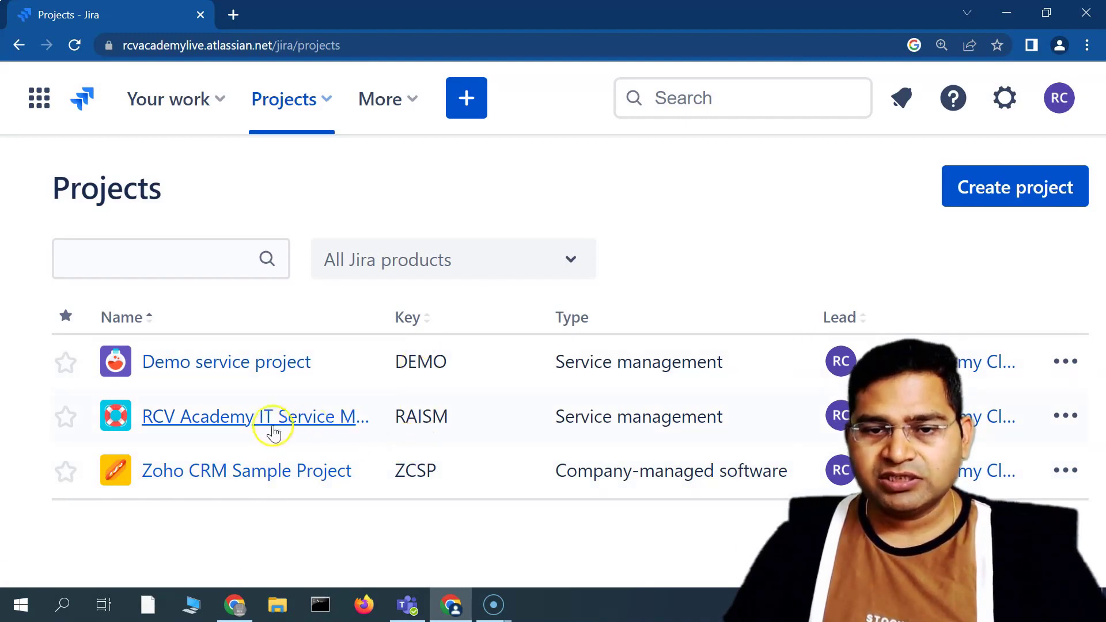
- Check the types of the two service management projects and open the RCV Academy IT Service Management project
{"action": "left_click_drag", "start_coordinate": [556, 422], "coordinate": [730, 425]}
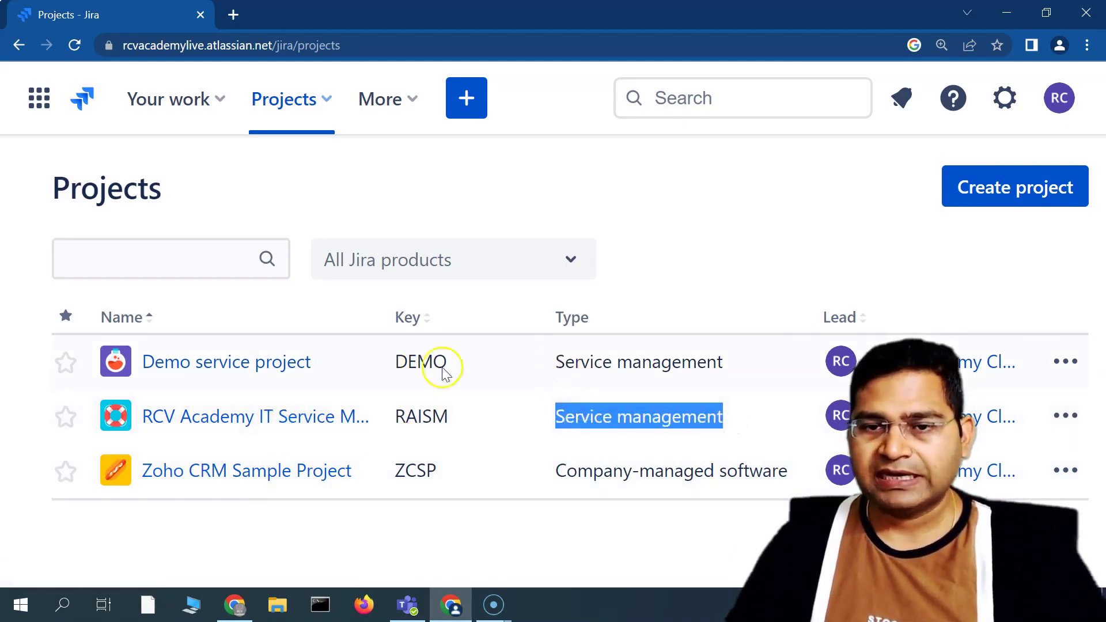
{"action": "left_click_drag", "start_coordinate": [555, 363], "coordinate": [752, 370]}
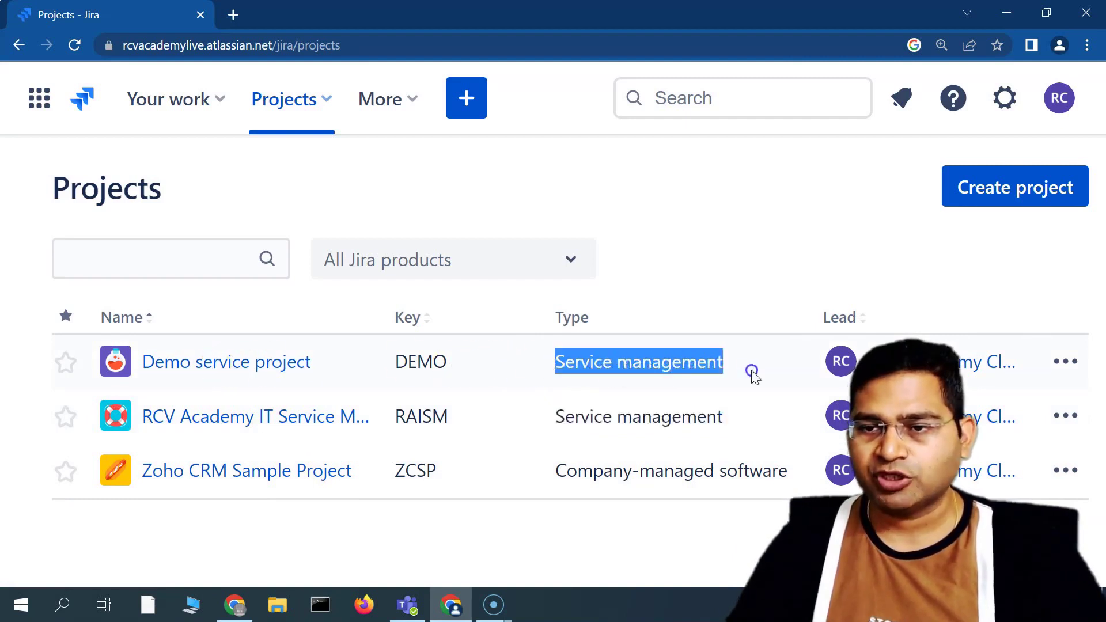
{"action": "left_click", "coordinate": [623, 366]}
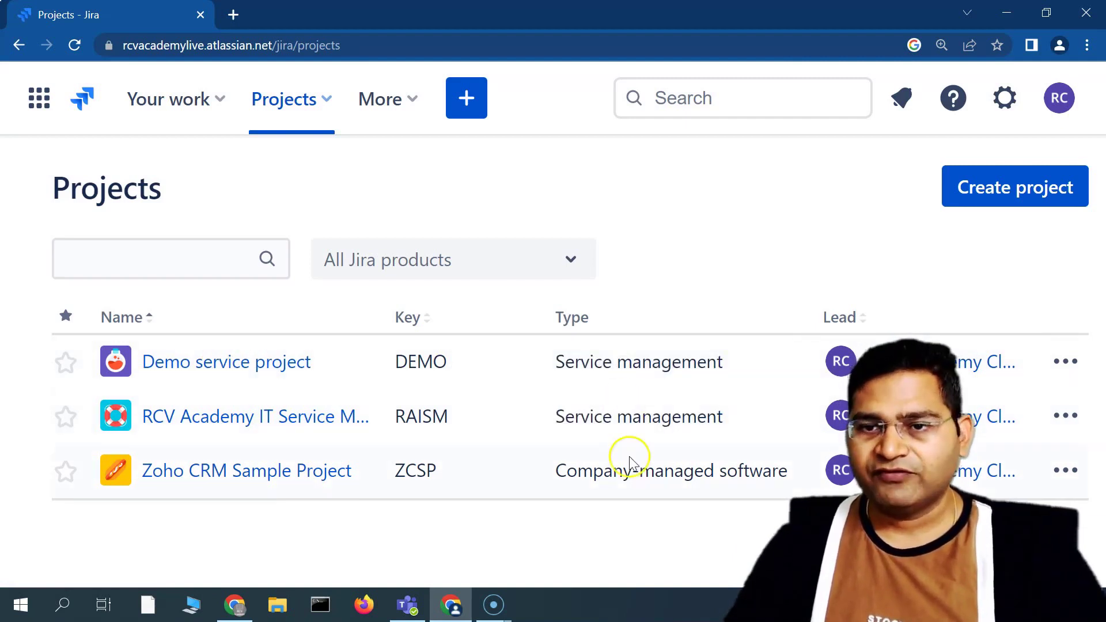
{"action": "left_click", "coordinate": [148, 415]}
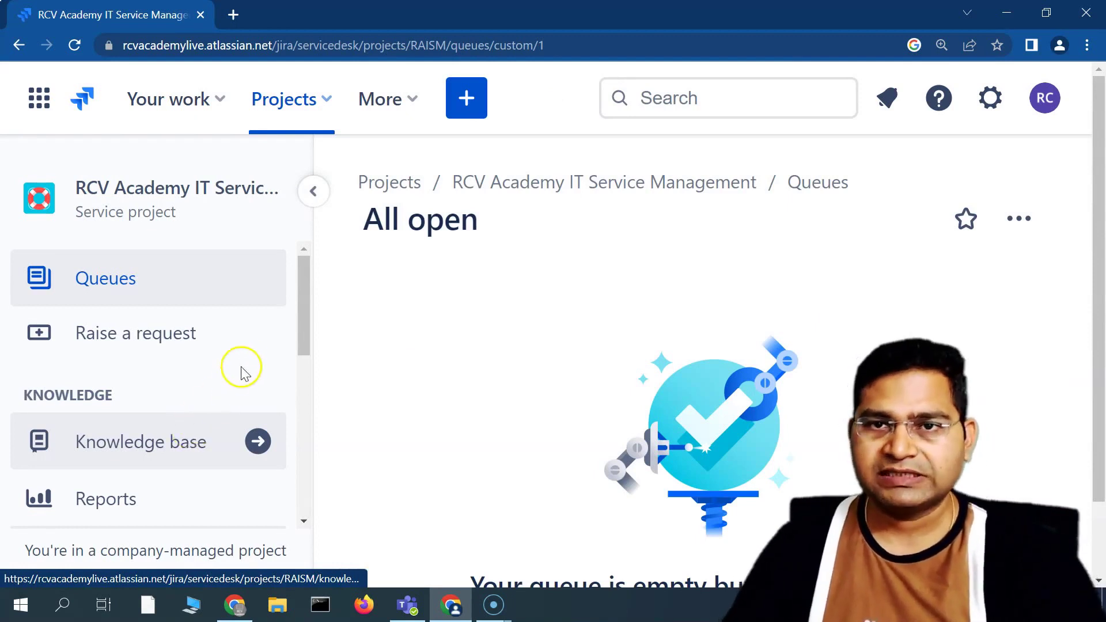
- Look over the work assigned to you and the list of Atlassian products available for switching
{"action": "left_click", "coordinate": [220, 101]}
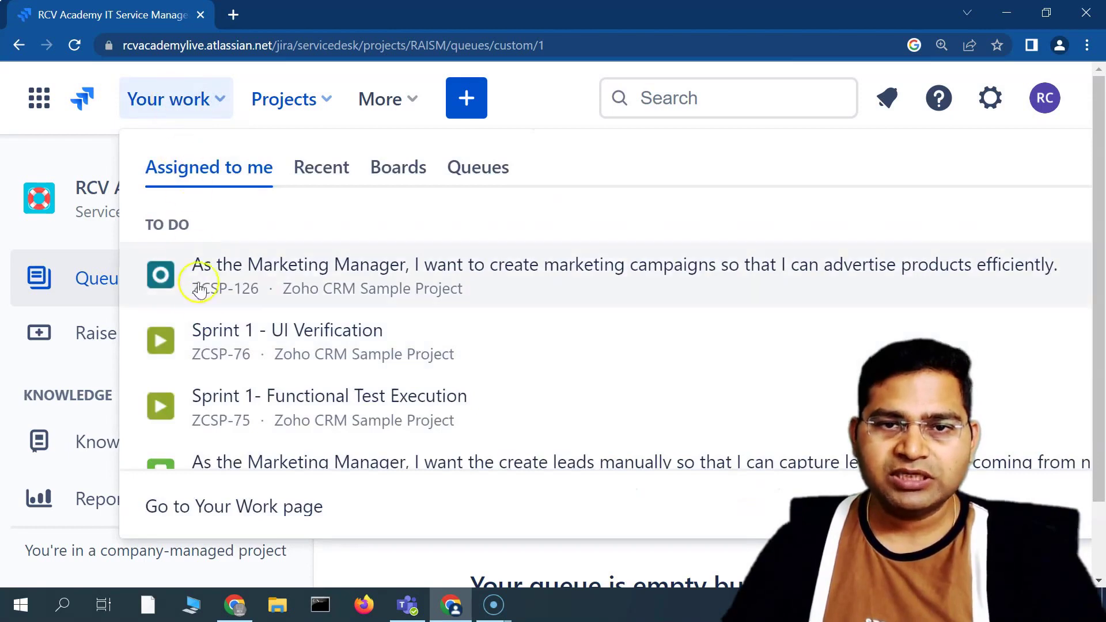
{"action": "left_click", "coordinate": [87, 165]}
{"action": "left_click", "coordinate": [40, 103]}
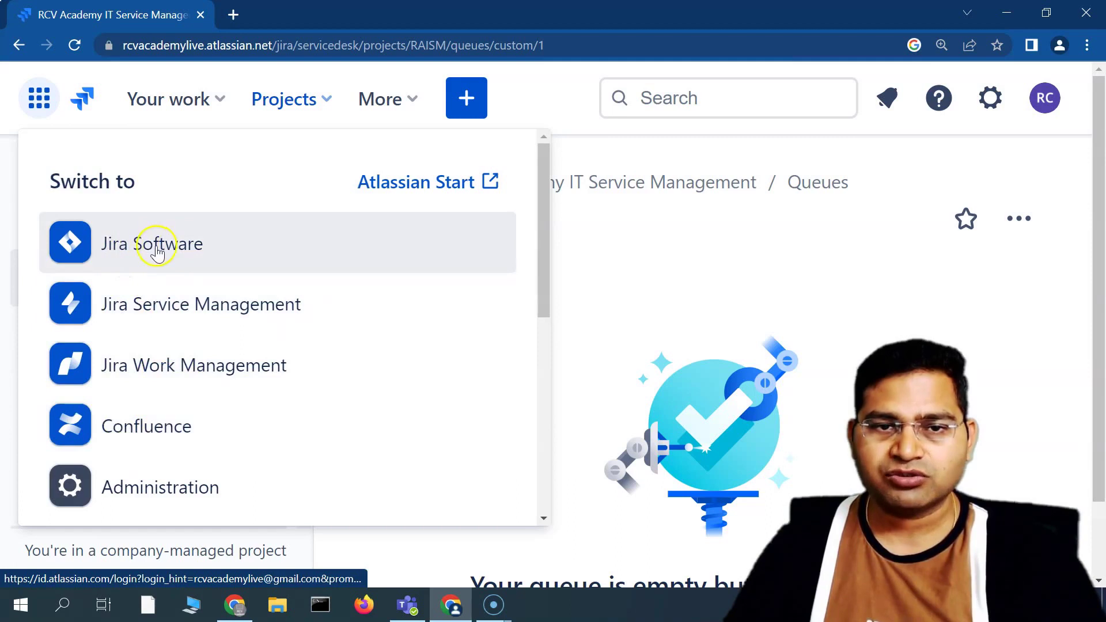
{"action": "left_click", "coordinate": [627, 247]}
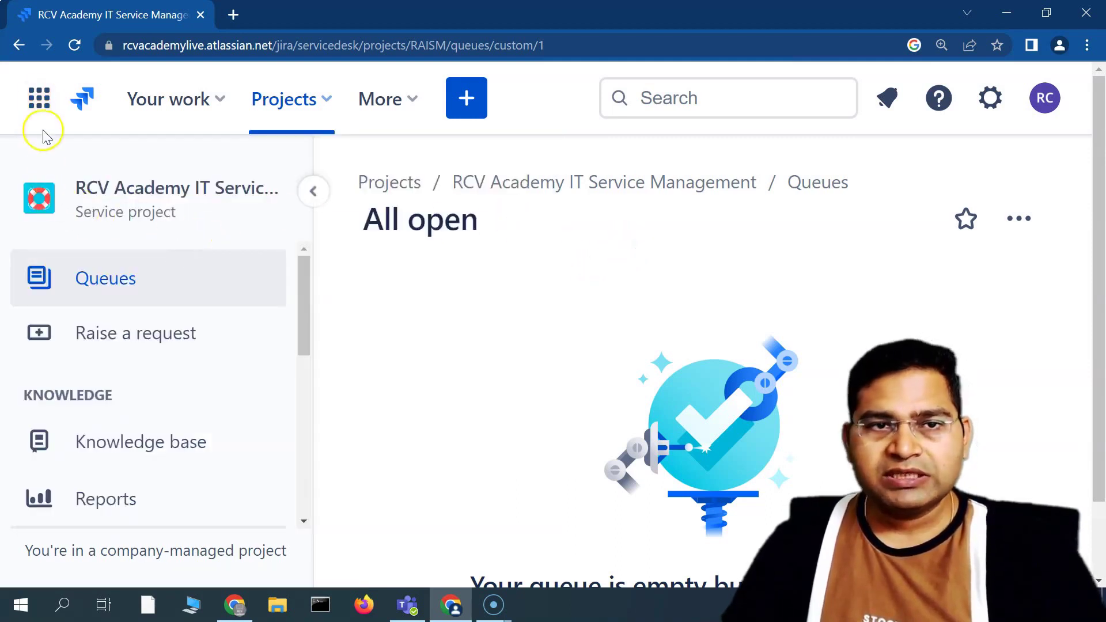
{"action": "left_click", "coordinate": [39, 99]}
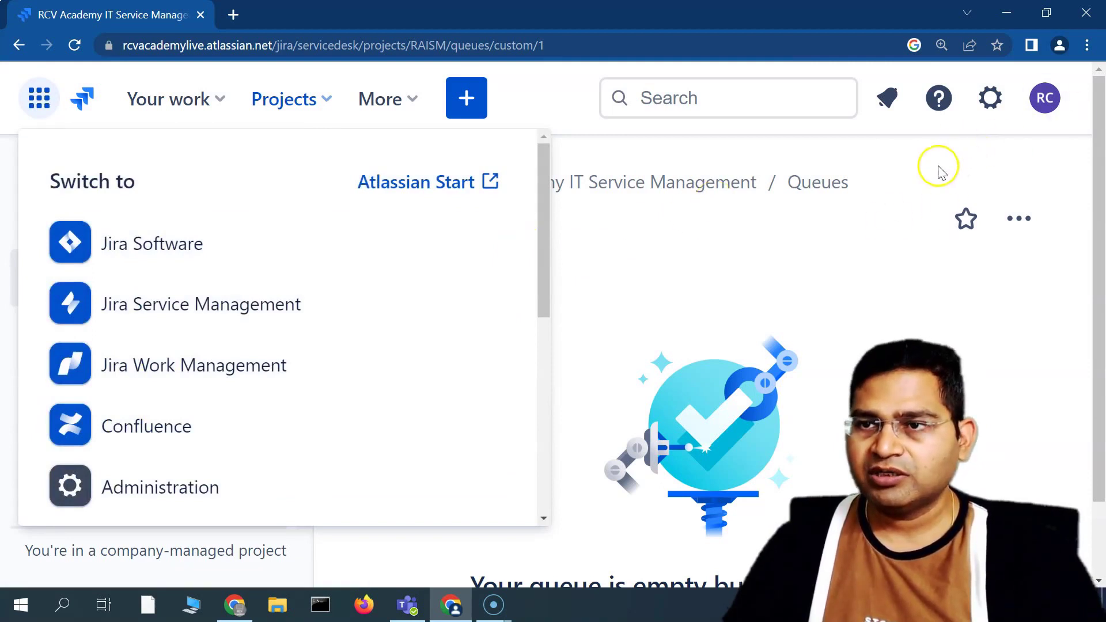
{"action": "left_click", "coordinate": [759, 232]}
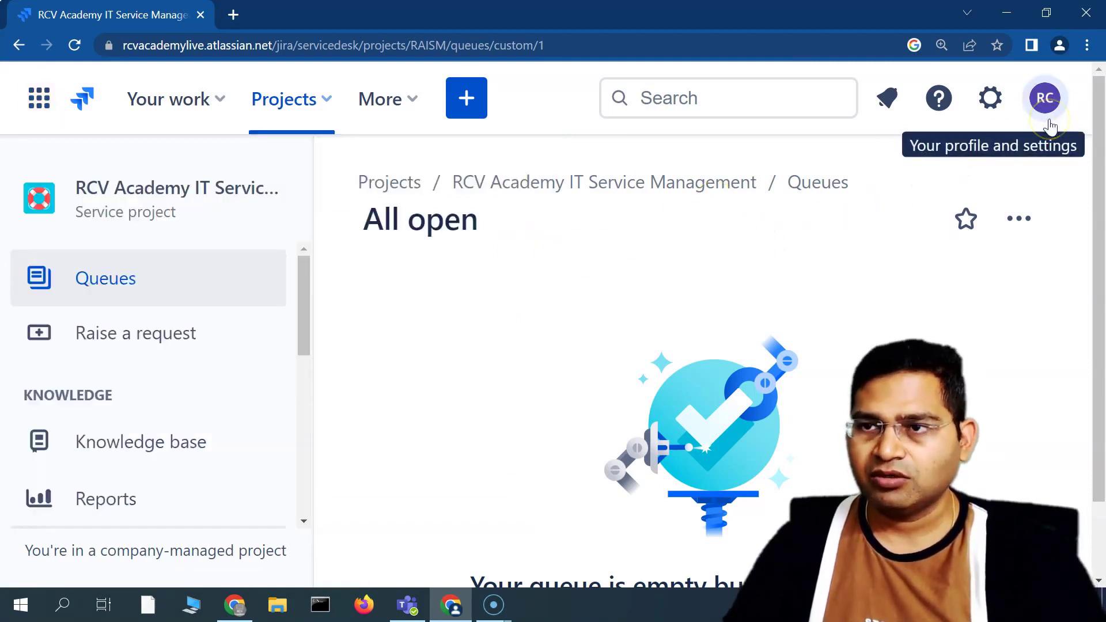
{"action": "left_click", "coordinate": [39, 99]}
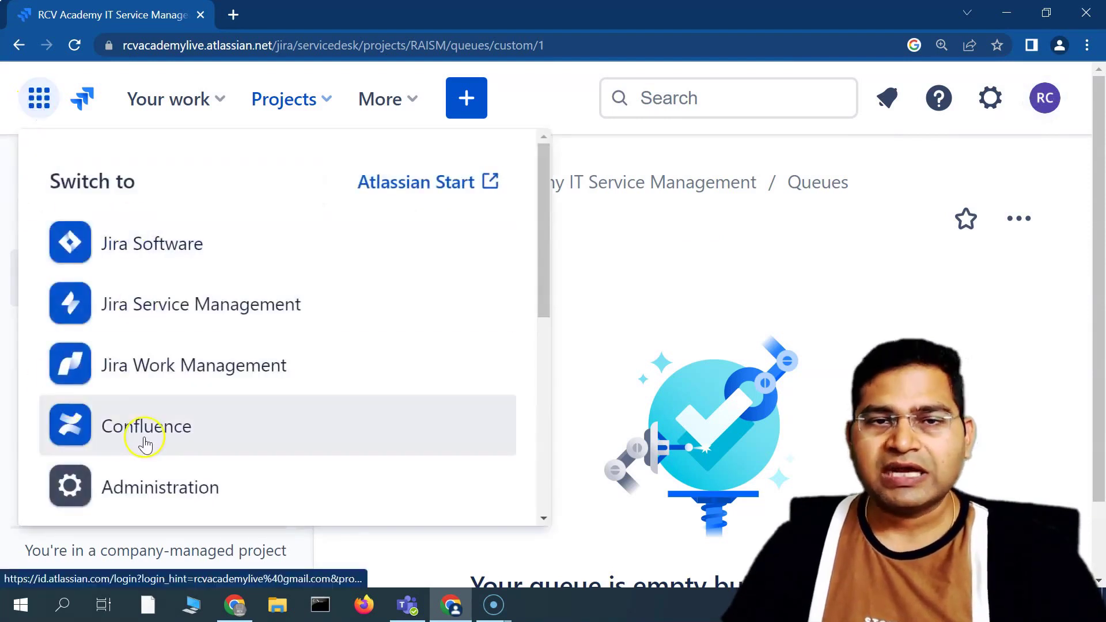
{"action": "key", "text": "Escape"}
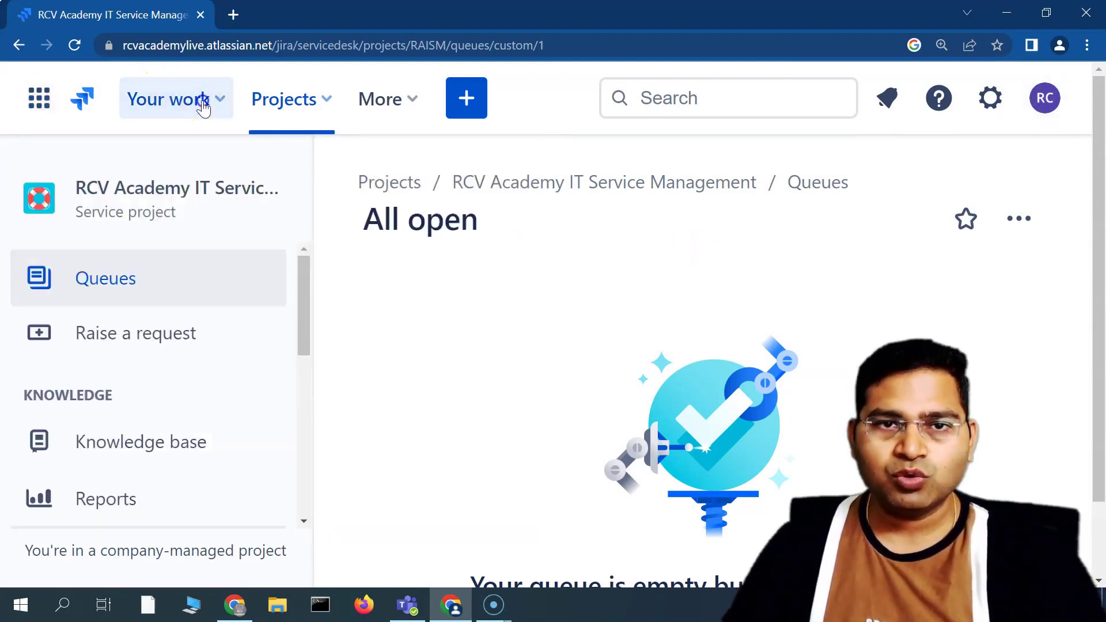
- Review the To Do items assigned to you across projects in the Your work overview
{"action": "left_click", "coordinate": [203, 106]}
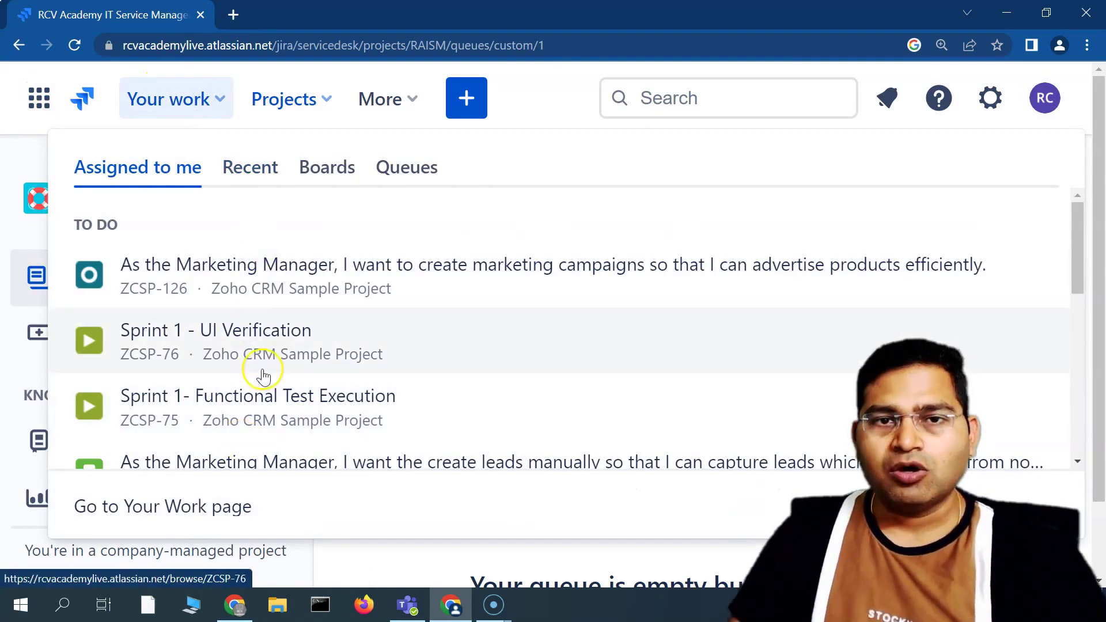
{"action": "scroll", "coordinate": [260, 442], "scroll_direction": "down", "scroll_amount": 5}
{"action": "scroll", "coordinate": [259, 439], "scroll_direction": "up", "scroll_amount": 5}
{"action": "left_click", "coordinate": [15, 153]}
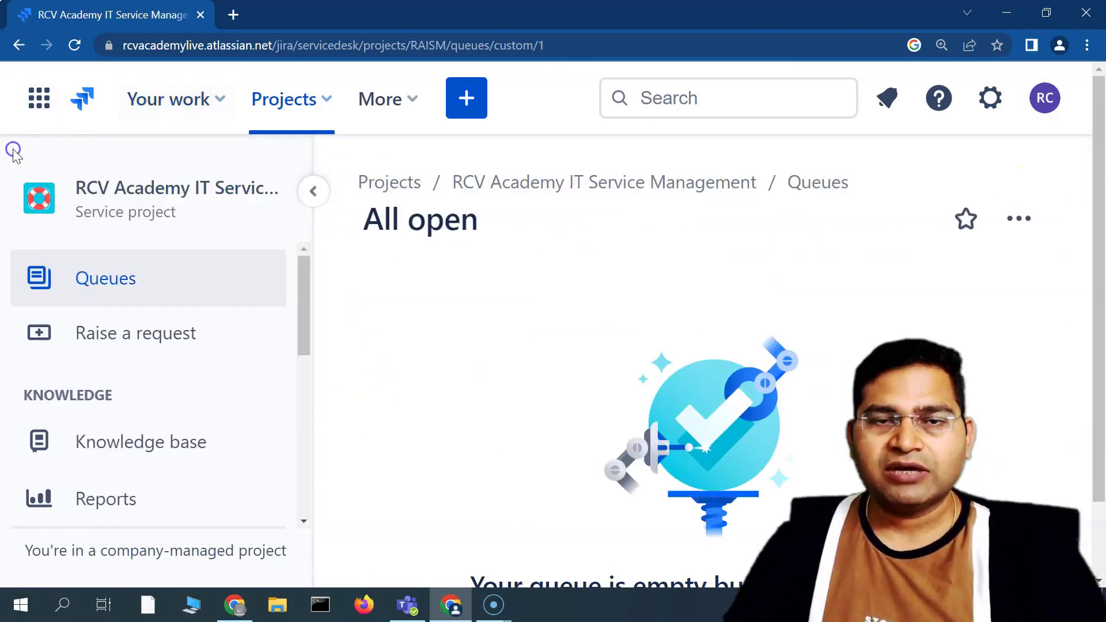
{"action": "left_click", "coordinate": [161, 119]}
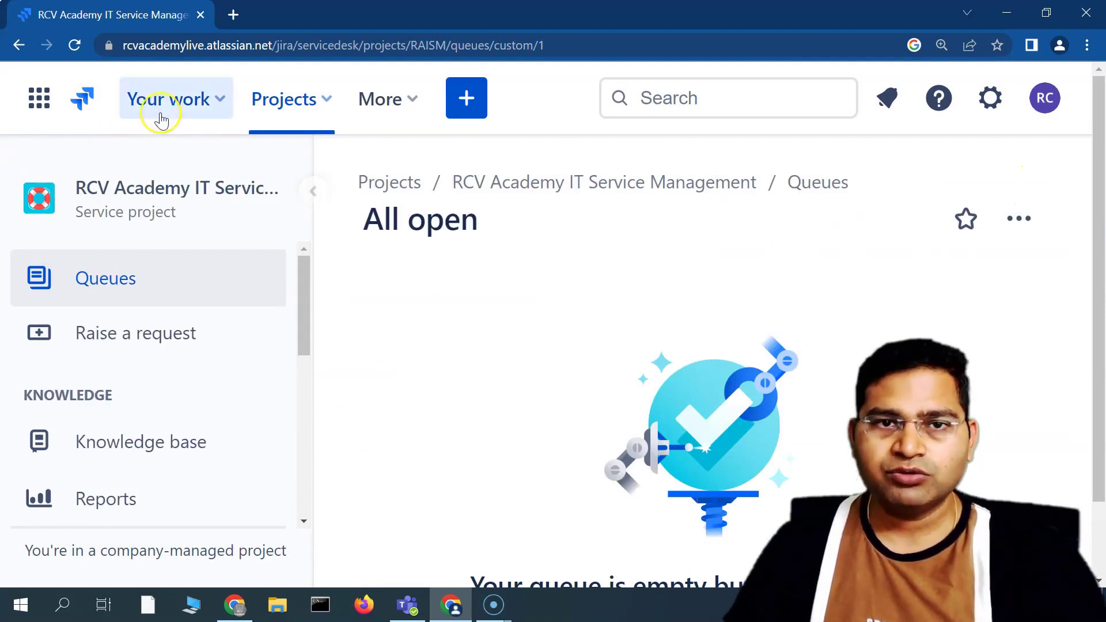
{"action": "left_click", "coordinate": [204, 109]}
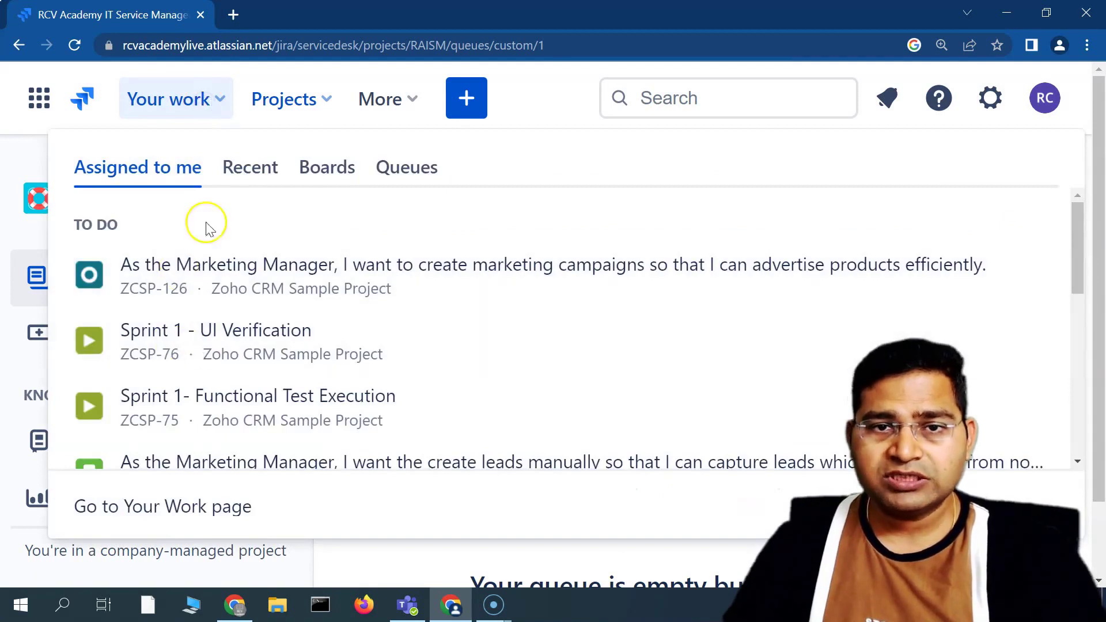
{"action": "left_click", "coordinate": [25, 141]}
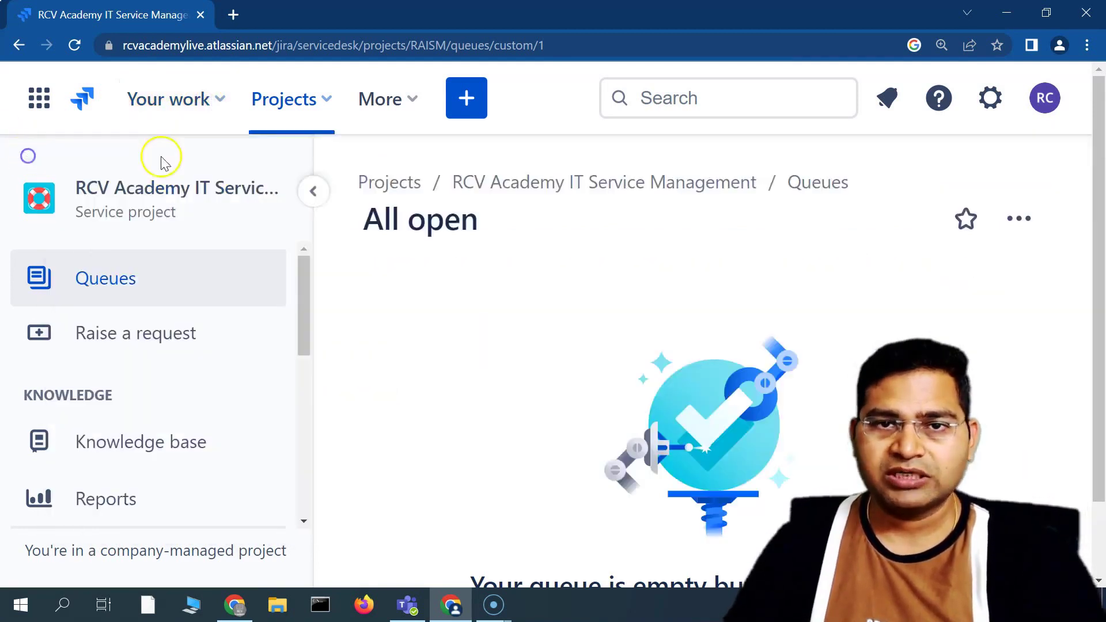
- Review the recent projects and the options for viewing all projects or creating one
{"action": "left_click", "coordinate": [321, 107]}
{"action": "scroll", "coordinate": [380, 225], "scroll_direction": "down", "scroll_amount": 1}
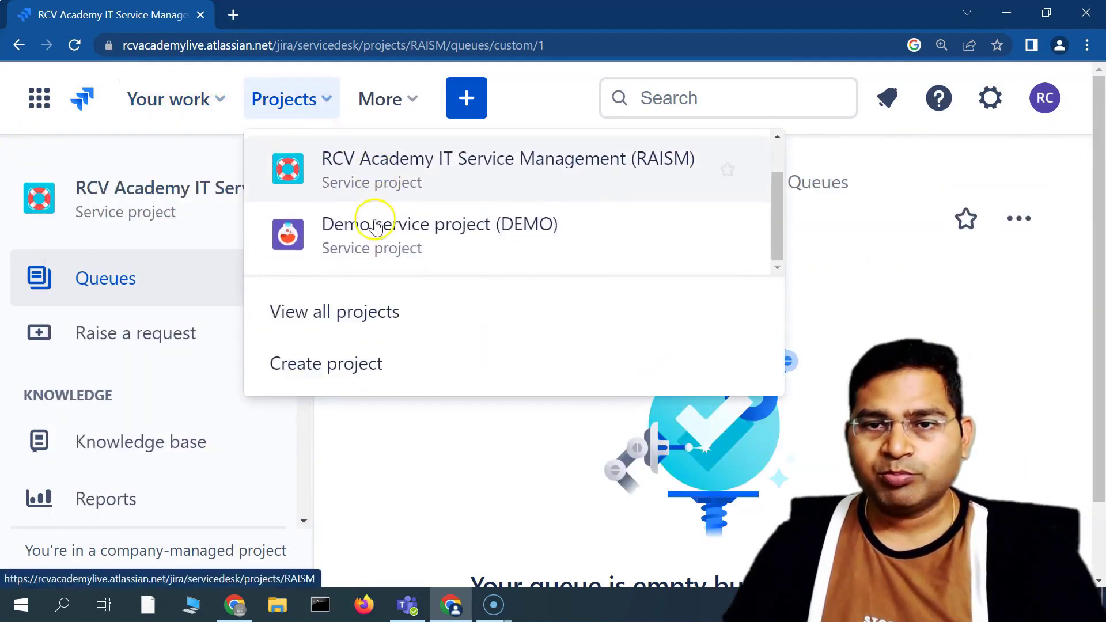
{"action": "scroll", "coordinate": [446, 251], "scroll_direction": "up", "scroll_amount": 1}
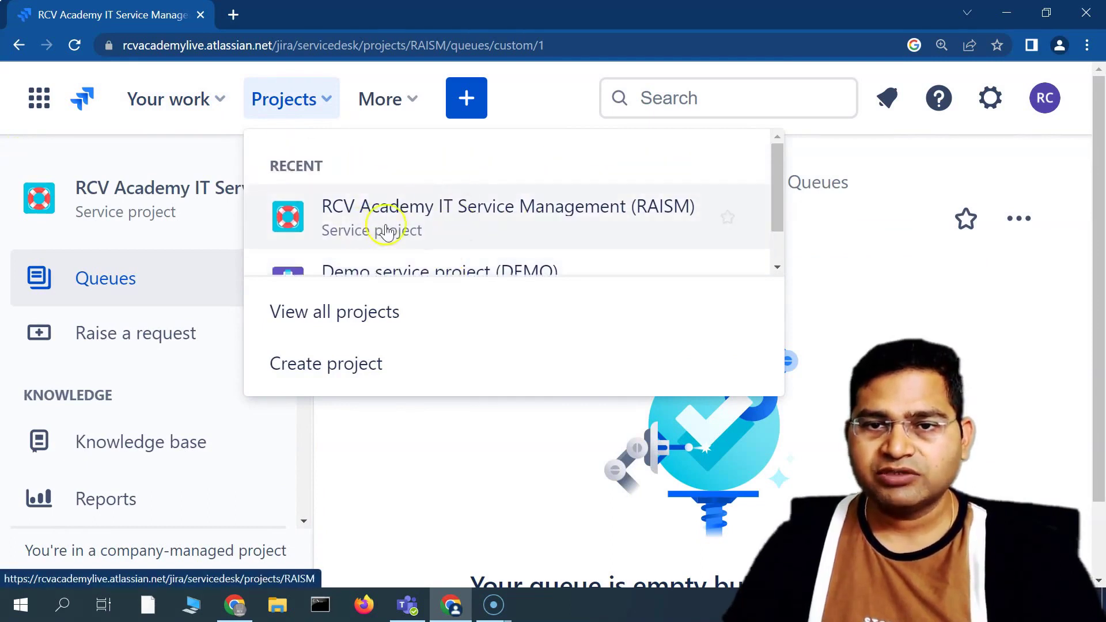
{"action": "scroll", "coordinate": [386, 232], "scroll_direction": "down", "scroll_amount": 1}
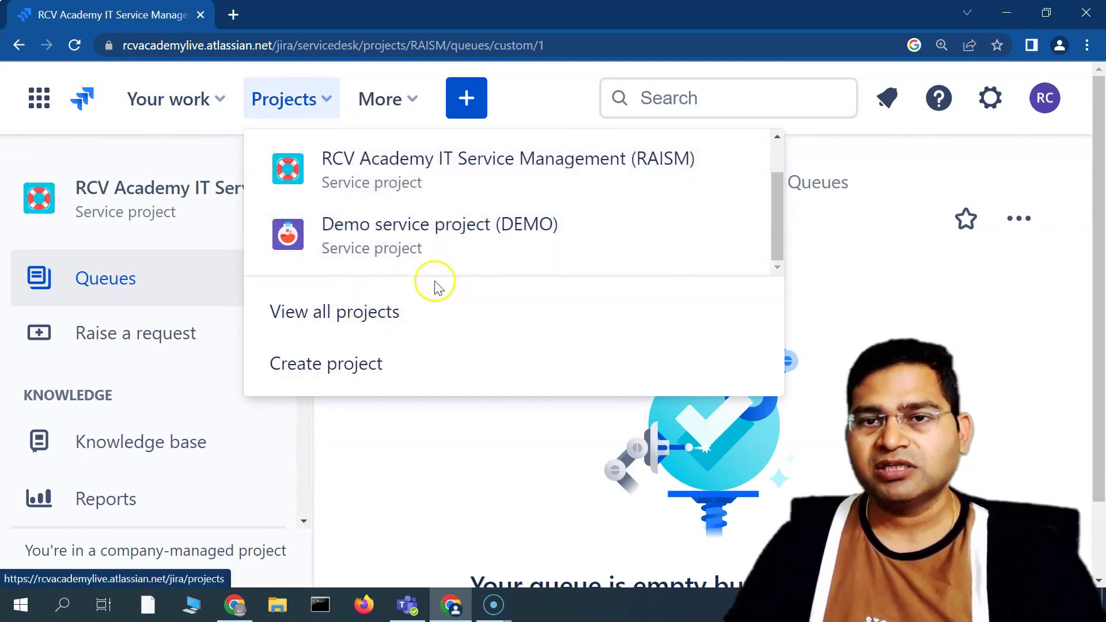
{"action": "left_click", "coordinate": [847, 232]}
- Examine the navigation options for filters, dashboards, and people and teams
{"action": "left_click", "coordinate": [403, 100]}
{"action": "left_click", "coordinate": [409, 160]}
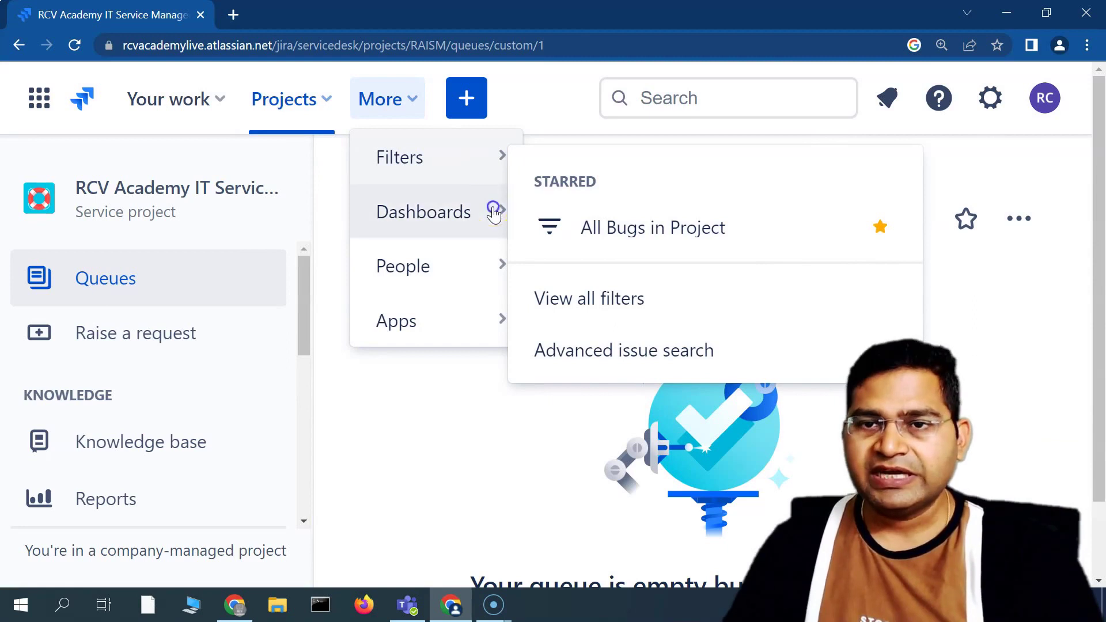
{"action": "mouse_move", "coordinate": [518, 211]}
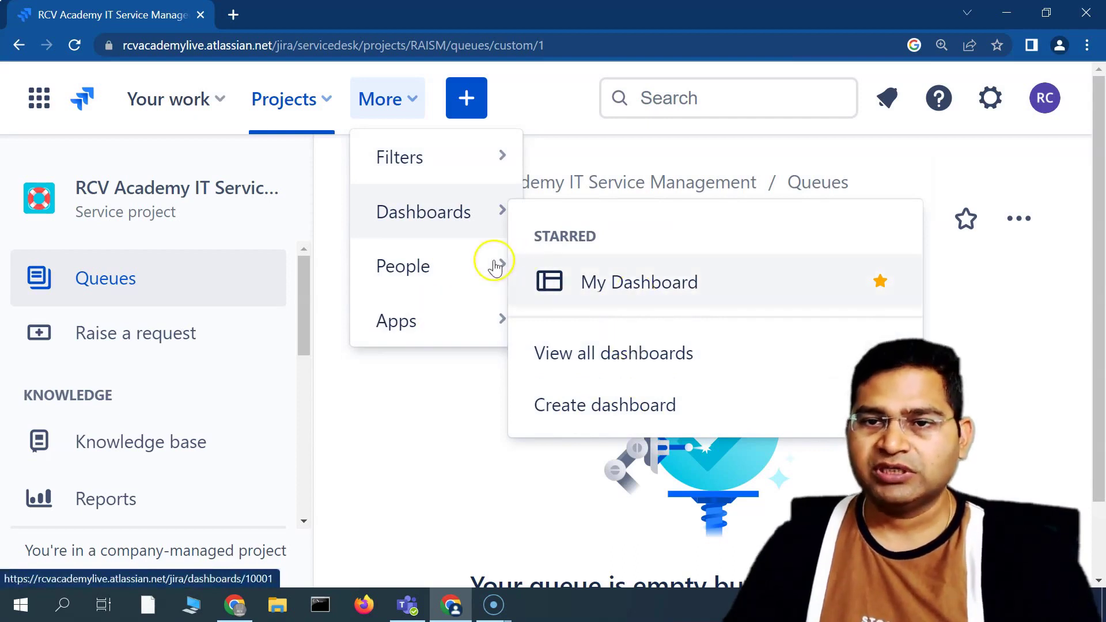
{"action": "mouse_move", "coordinate": [492, 265]}
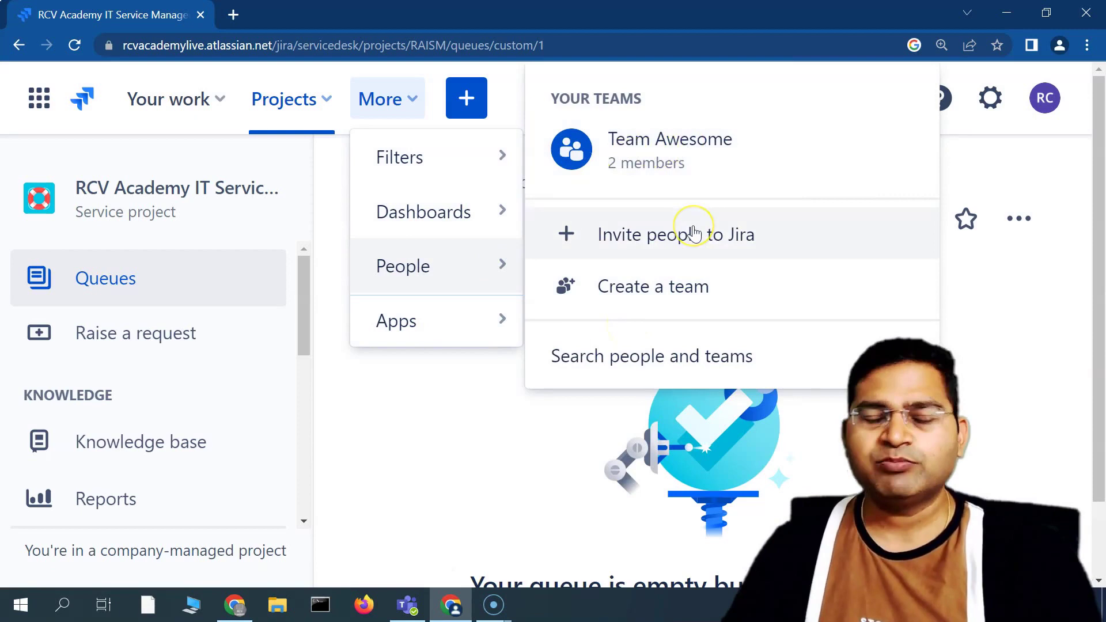
{"action": "left_click", "coordinate": [657, 295]}
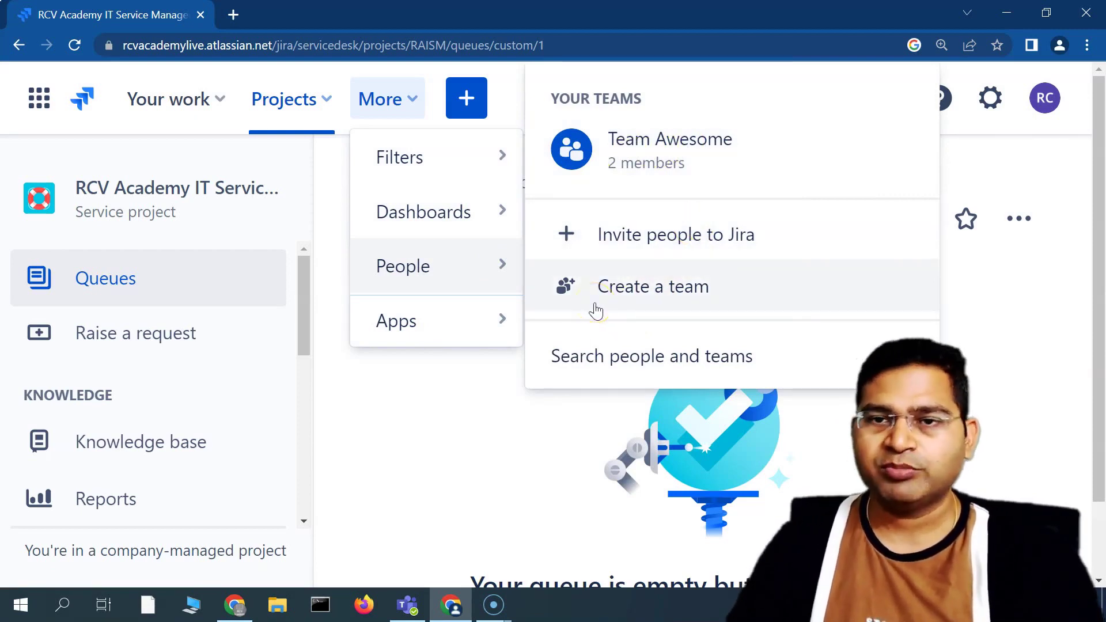
- Examine the installed and suggested apps and the options for exploring and managing apps
{"action": "left_click", "coordinate": [501, 321]}
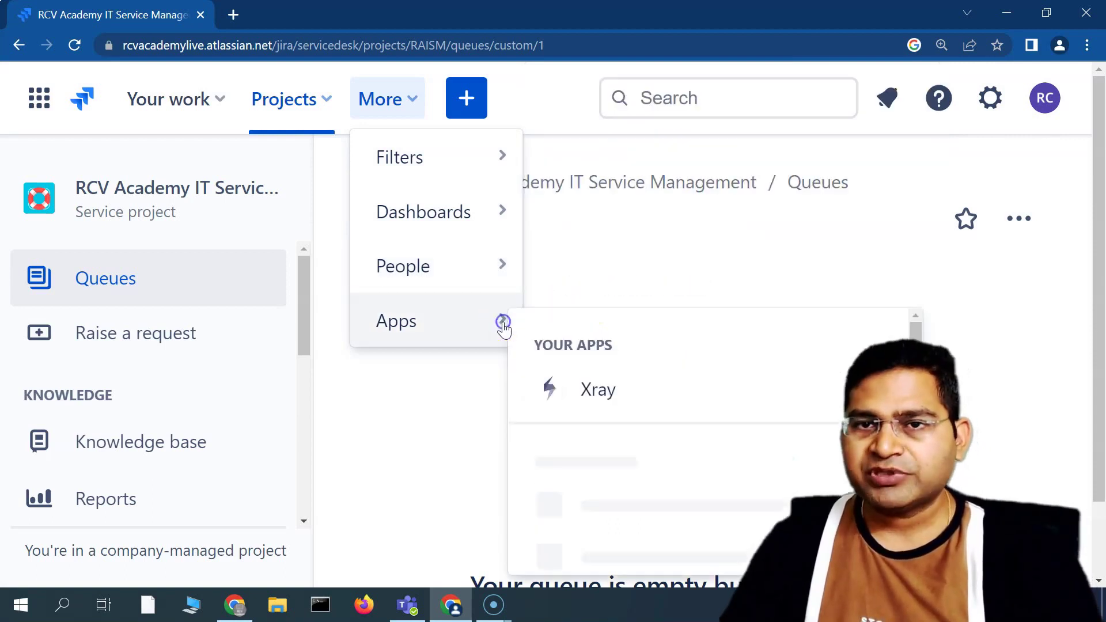
{"action": "left_click", "coordinate": [669, 262]}
{"action": "left_click", "coordinate": [414, 108]}
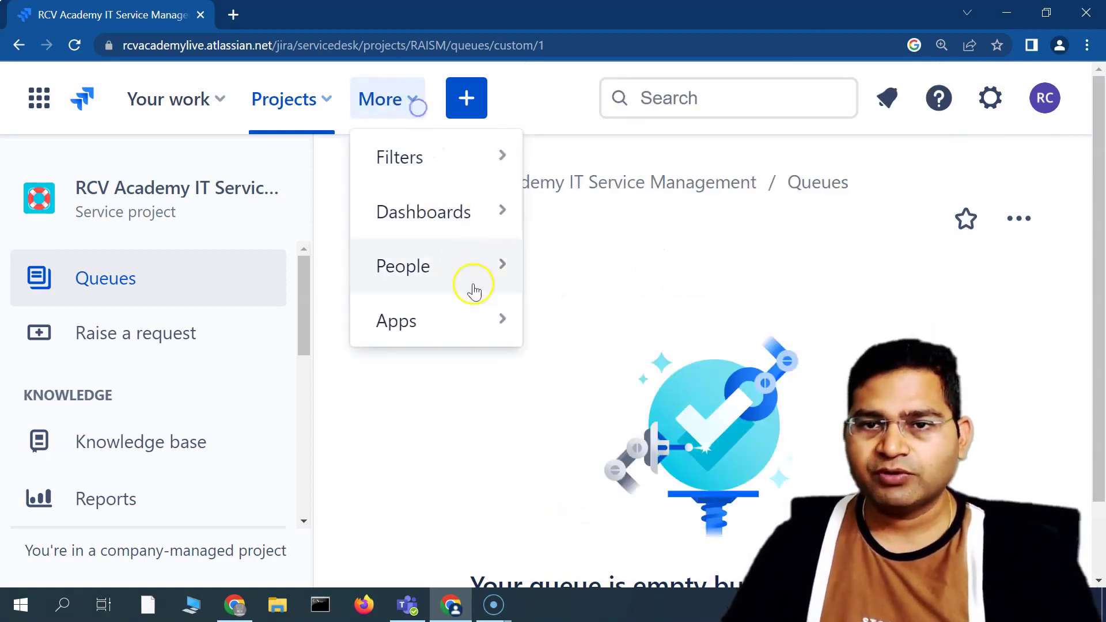
{"action": "left_click", "coordinate": [502, 327]}
{"action": "scroll", "coordinate": [765, 486], "scroll_direction": "down", "scroll_amount": 3}
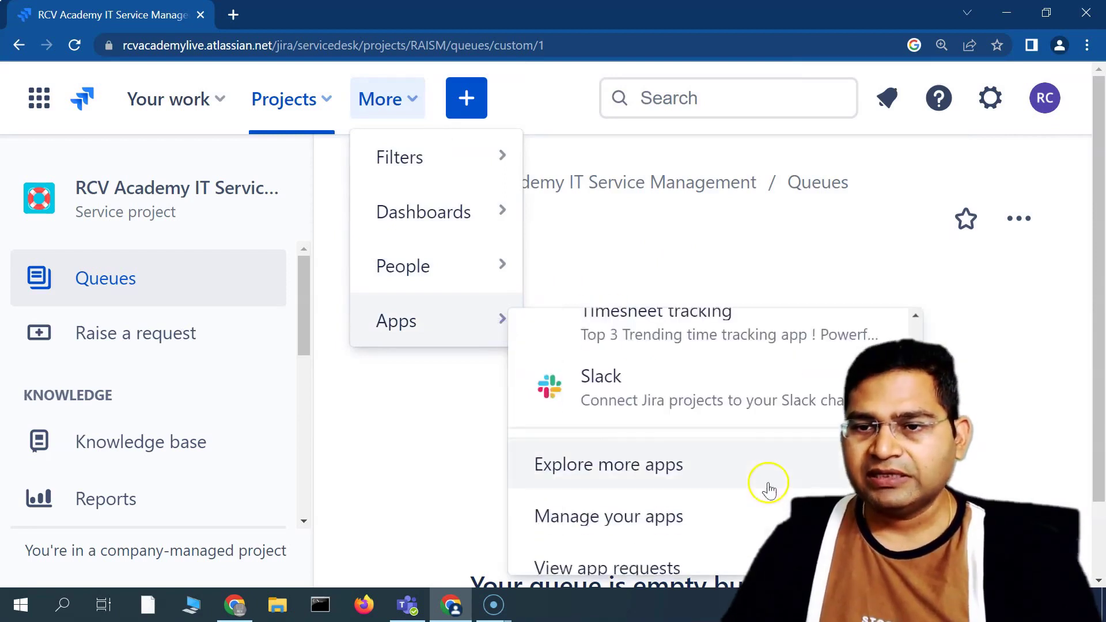
{"action": "scroll", "coordinate": [662, 438], "scroll_direction": "up", "scroll_amount": 1}
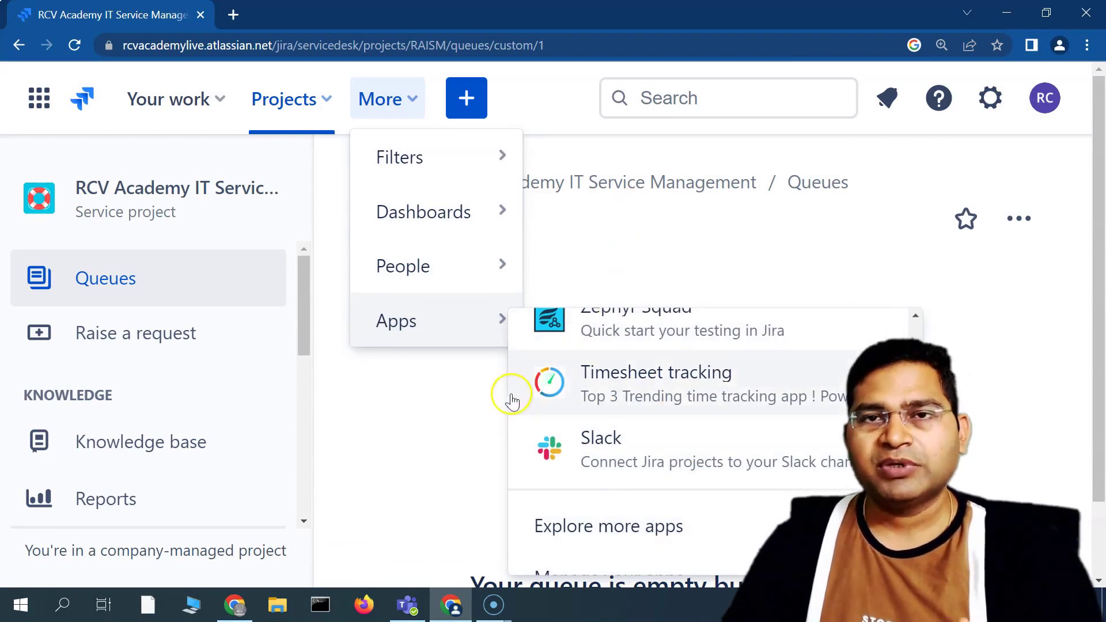
{"action": "left_click", "coordinate": [627, 269]}
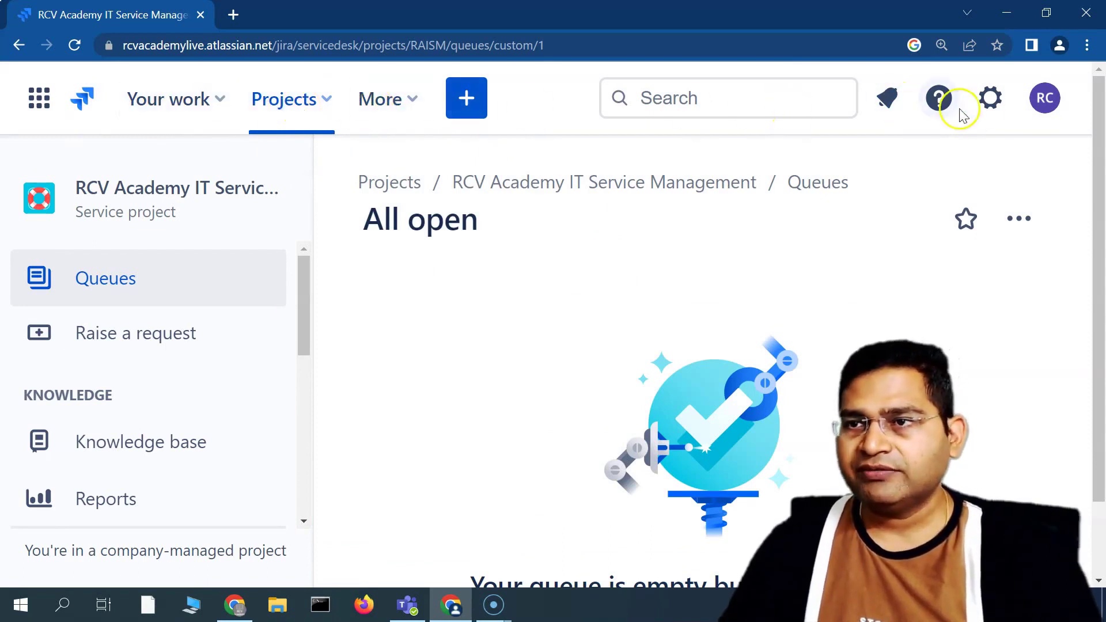
- Examine the settings options for Atlassian administration, Jira configuration and personal preferences
{"action": "left_click", "coordinate": [989, 99]}
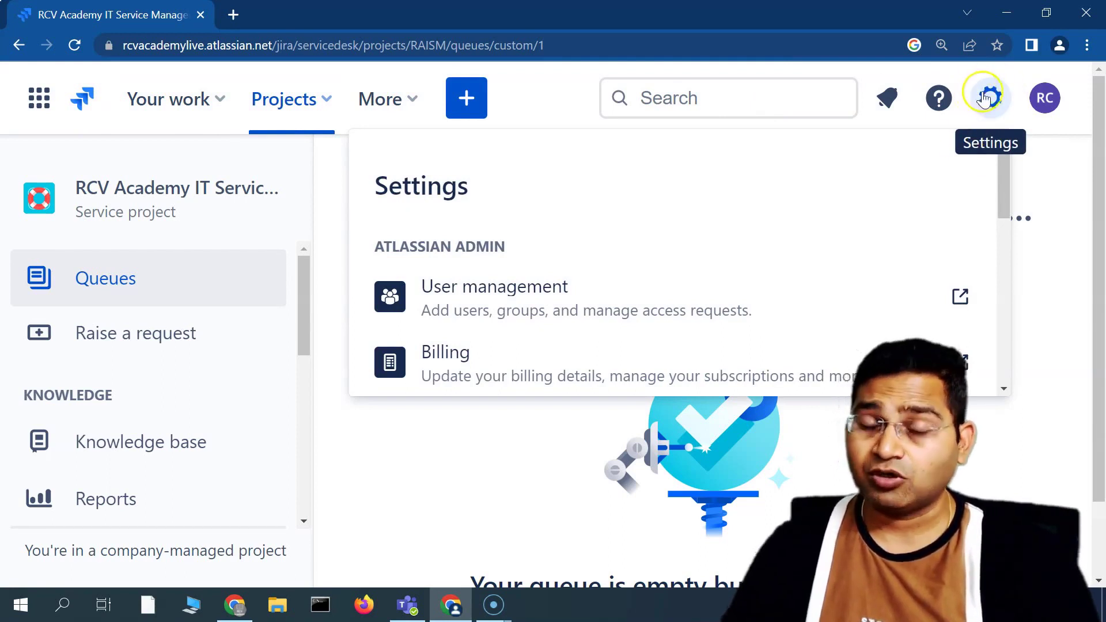
{"action": "scroll", "coordinate": [587, 236], "scroll_direction": "down", "scroll_amount": 1}
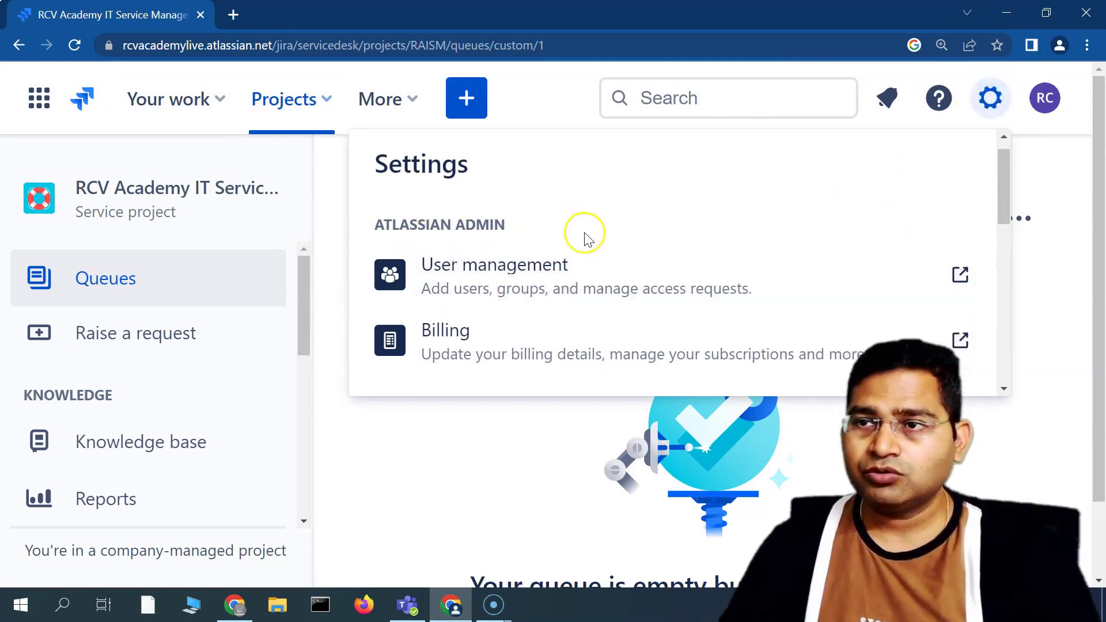
{"action": "scroll", "coordinate": [586, 236], "scroll_direction": "down", "scroll_amount": 1}
{"action": "scroll", "coordinate": [494, 279], "scroll_direction": "up", "scroll_amount": 1}
{"action": "scroll", "coordinate": [430, 223], "scroll_direction": "down", "scroll_amount": 3}
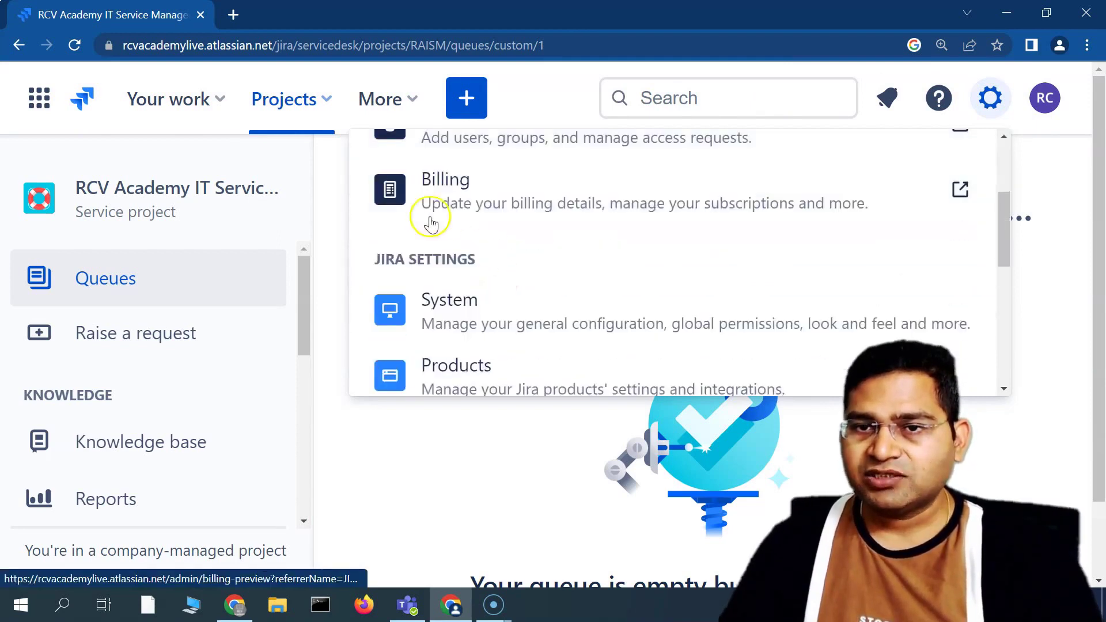
{"action": "scroll", "coordinate": [513, 295], "scroll_direction": "down", "scroll_amount": 3}
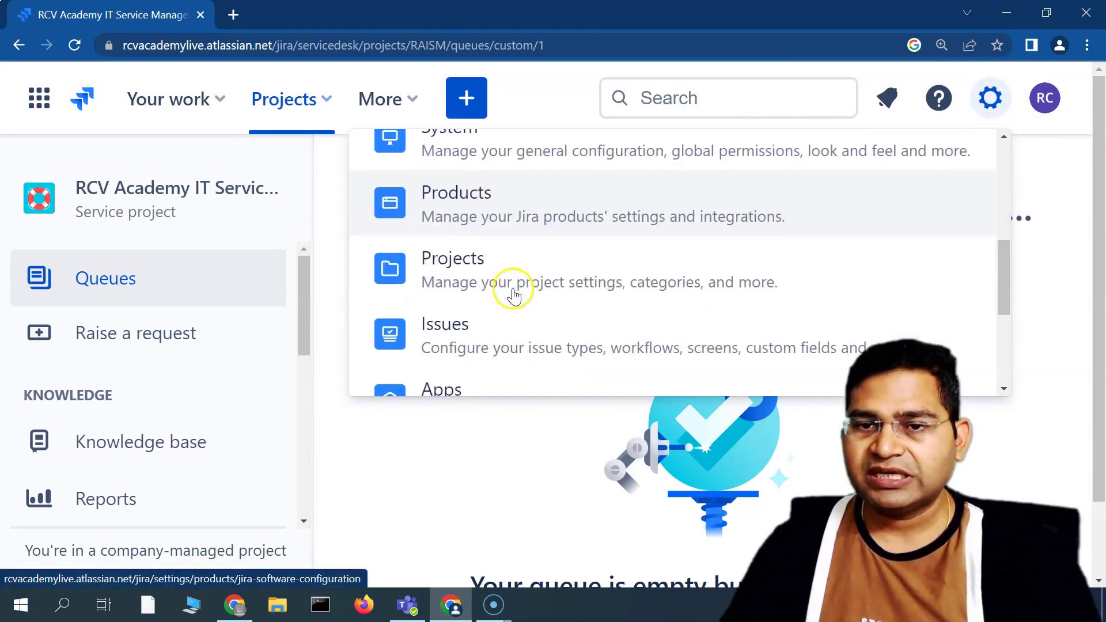
{"action": "scroll", "coordinate": [513, 293], "scroll_direction": "down", "scroll_amount": 2}
{"action": "scroll", "coordinate": [518, 300], "scroll_direction": "down", "scroll_amount": 3}
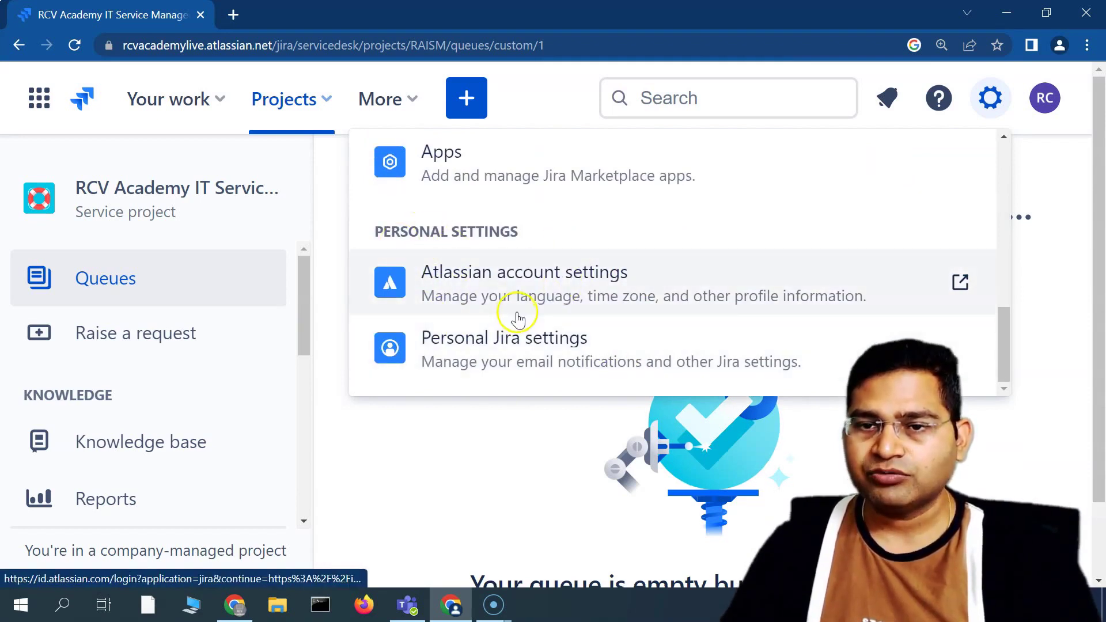
{"action": "scroll", "coordinate": [519, 319], "scroll_direction": "down", "scroll_amount": 2}
{"action": "scroll", "coordinate": [706, 299], "scroll_direction": "up", "scroll_amount": 8}
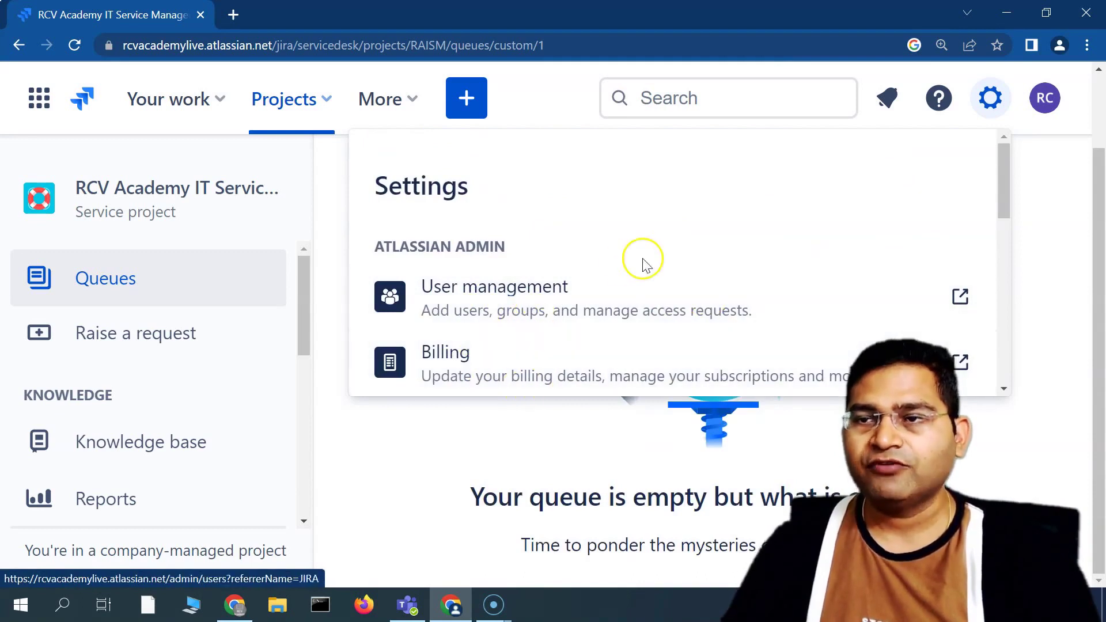
{"action": "left_click", "coordinate": [1045, 176]}
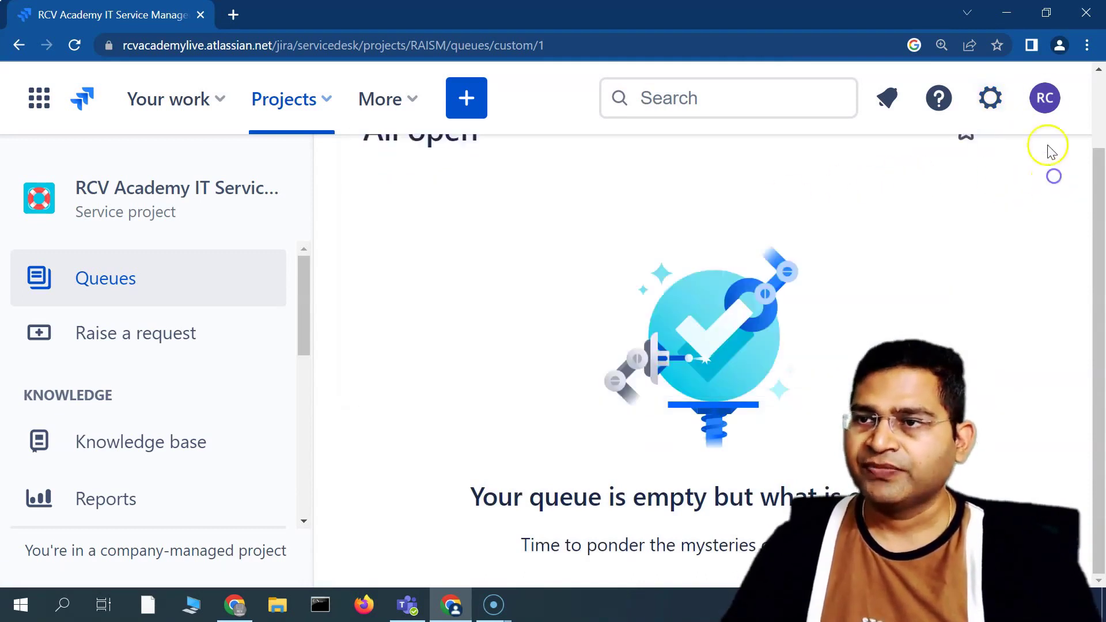
- Review the account, profile and personal settings options, and open the search for Jira and Confluence
{"action": "left_click", "coordinate": [1046, 99]}
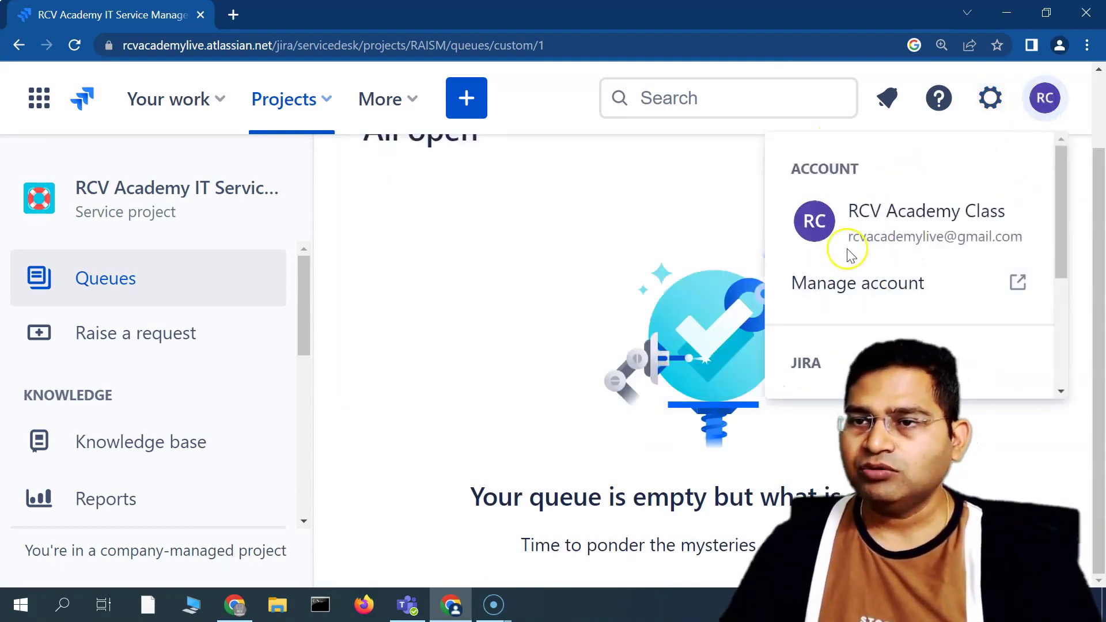
{"action": "scroll", "coordinate": [900, 217], "scroll_direction": "down", "scroll_amount": 2}
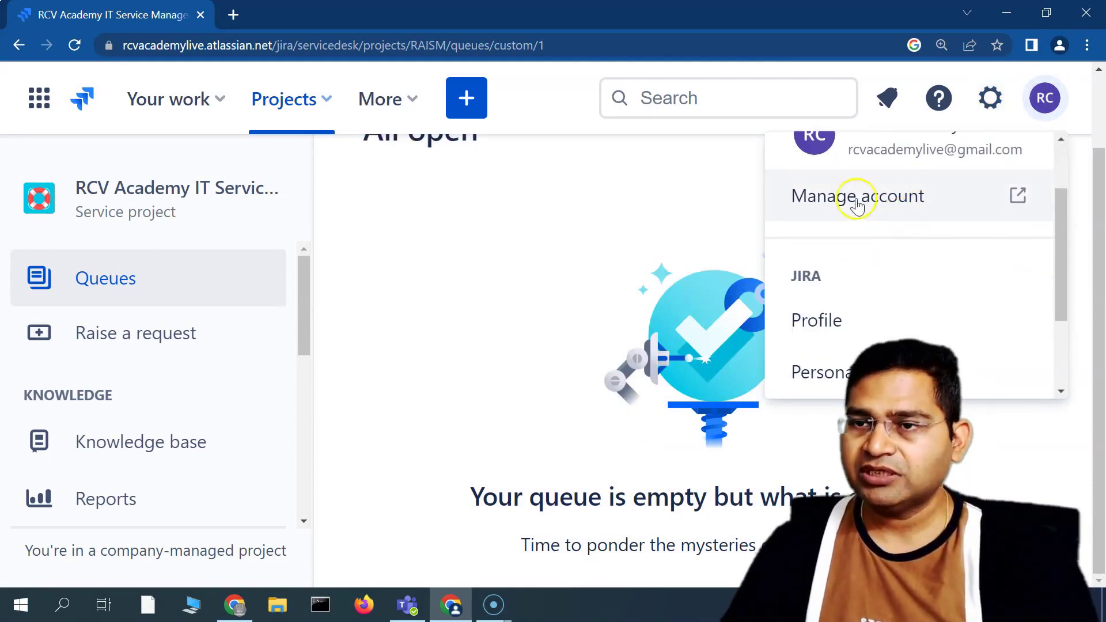
{"action": "scroll", "coordinate": [933, 323], "scroll_direction": "down", "scroll_amount": 3}
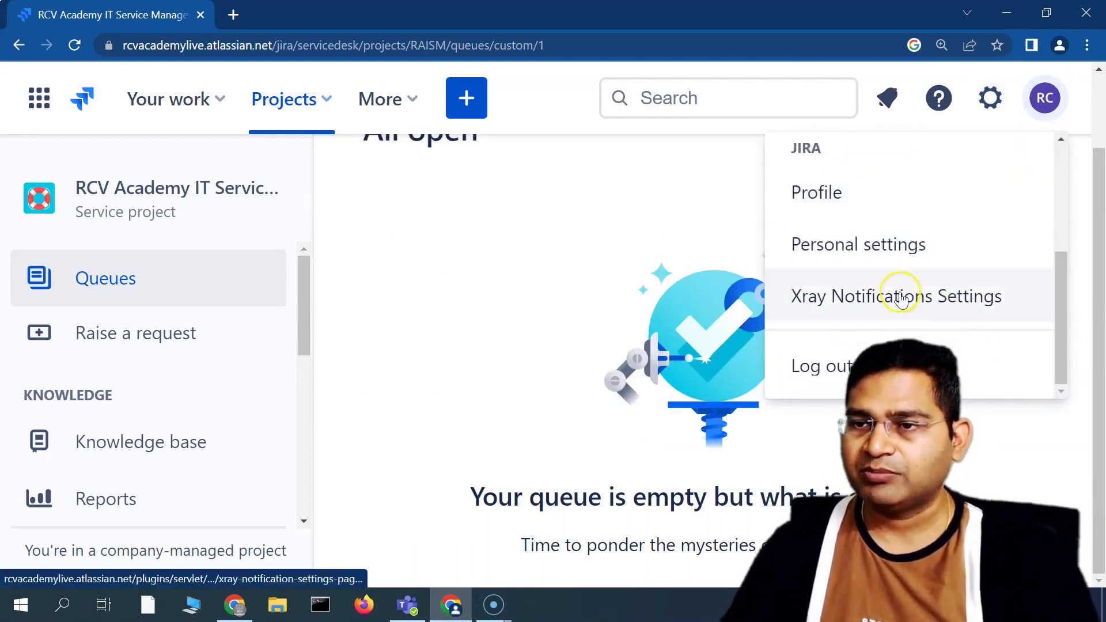
{"action": "scroll", "coordinate": [921, 328], "scroll_direction": "up", "scroll_amount": 5}
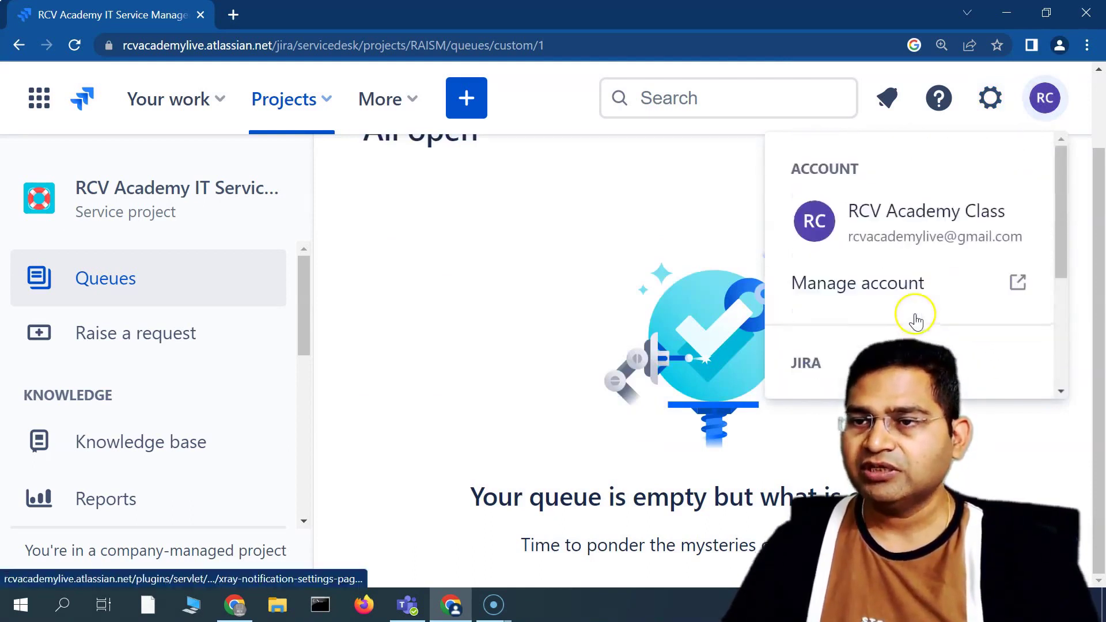
{"action": "left_click", "coordinate": [588, 209]}
{"action": "left_click", "coordinate": [643, 100]}
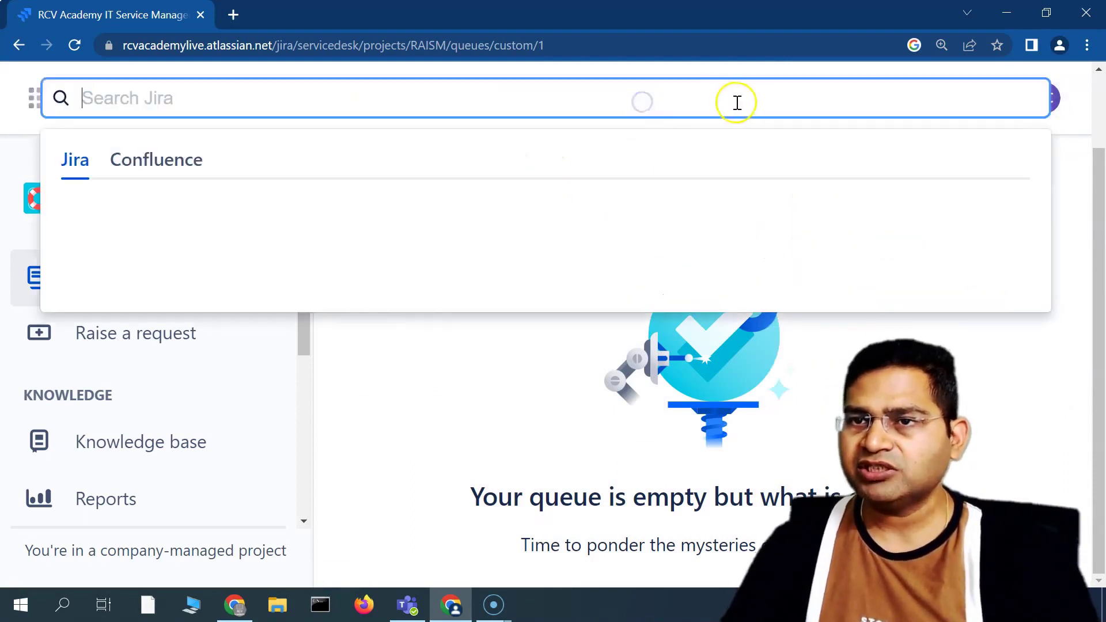
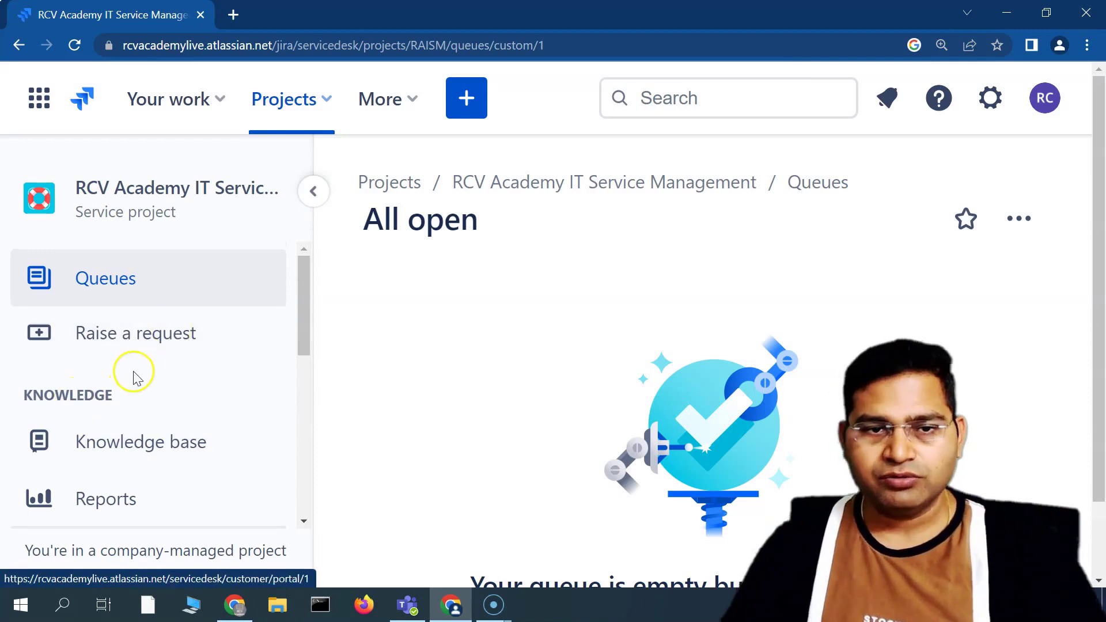
- Look through the service project's navigation from Queues to Project settings, with the page zoomed to 150%
{"action": "scroll", "coordinate": [138, 403], "scroll_direction": "down", "scroll_amount": 5}
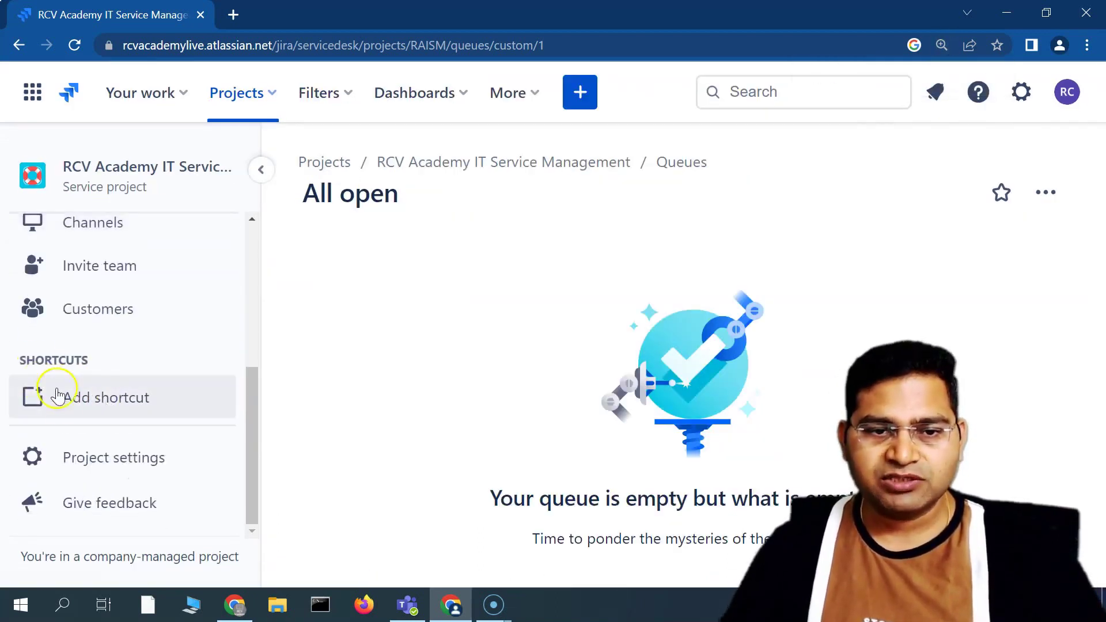
{"action": "key", "text": "ctrl+plus"}
{"action": "scroll", "coordinate": [151, 403], "scroll_direction": "up", "scroll_amount": 5}
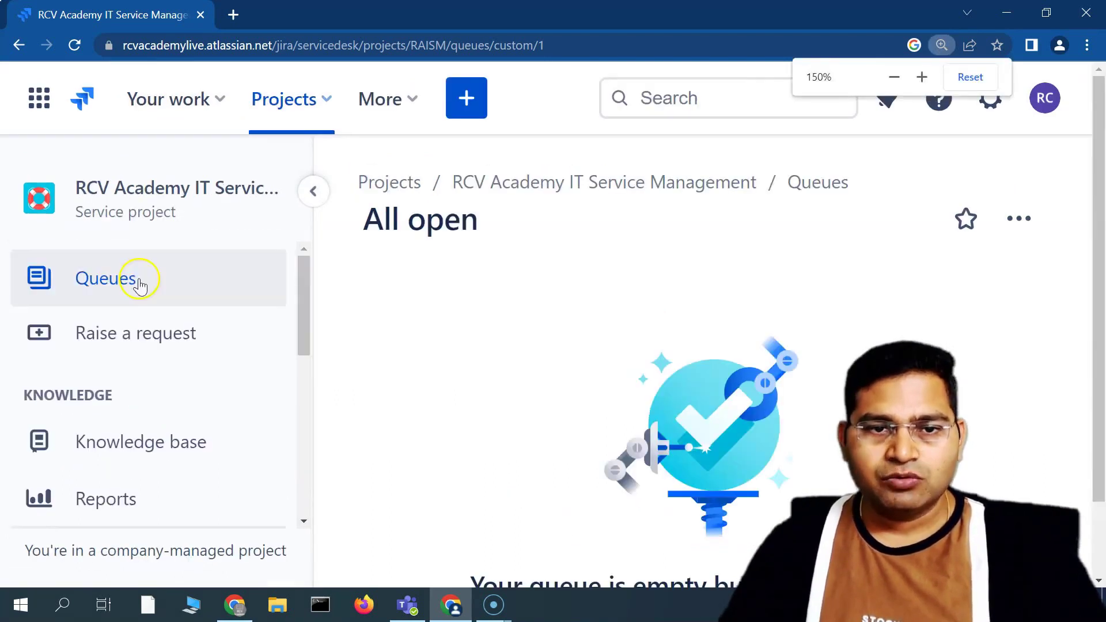
- Open the project's queues and examine the starred section, the team priority queues and the option to manage queues
{"action": "left_click", "coordinate": [123, 291]}
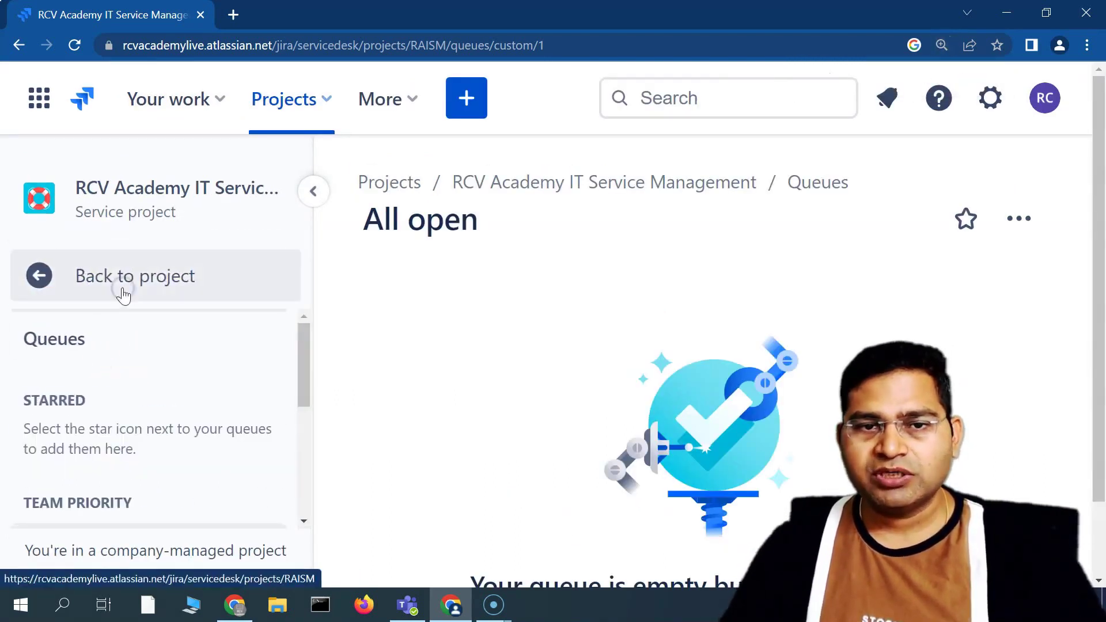
{"action": "scroll", "coordinate": [162, 388], "scroll_direction": "down", "scroll_amount": 3}
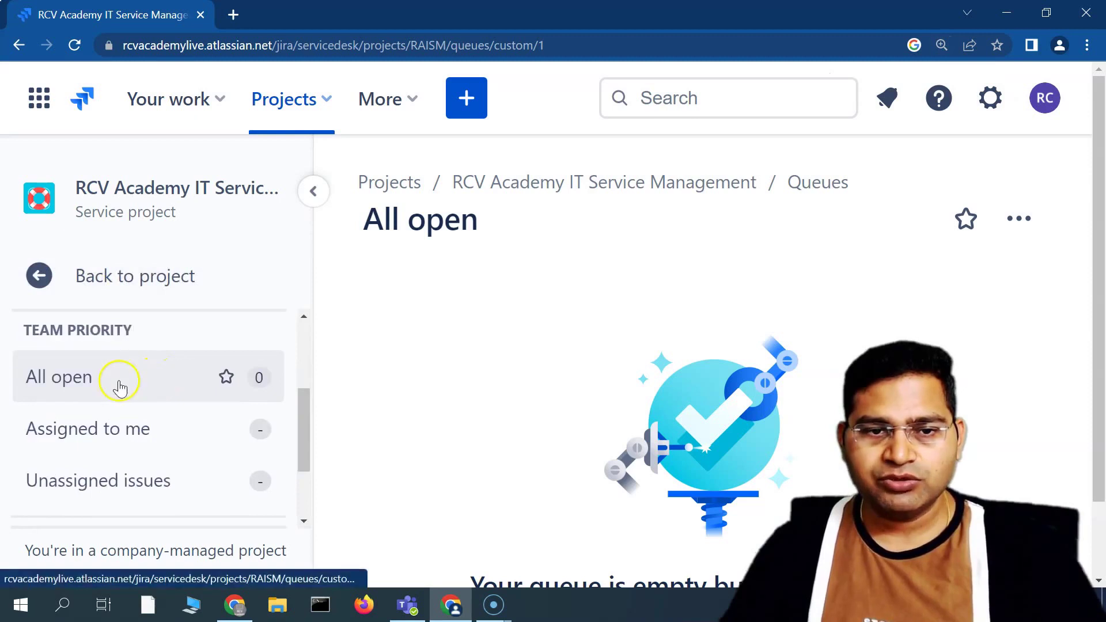
{"action": "scroll", "coordinate": [87, 404], "scroll_direction": "up", "scroll_amount": 3}
{"action": "scroll", "coordinate": [87, 385], "scroll_direction": "down", "scroll_amount": 3}
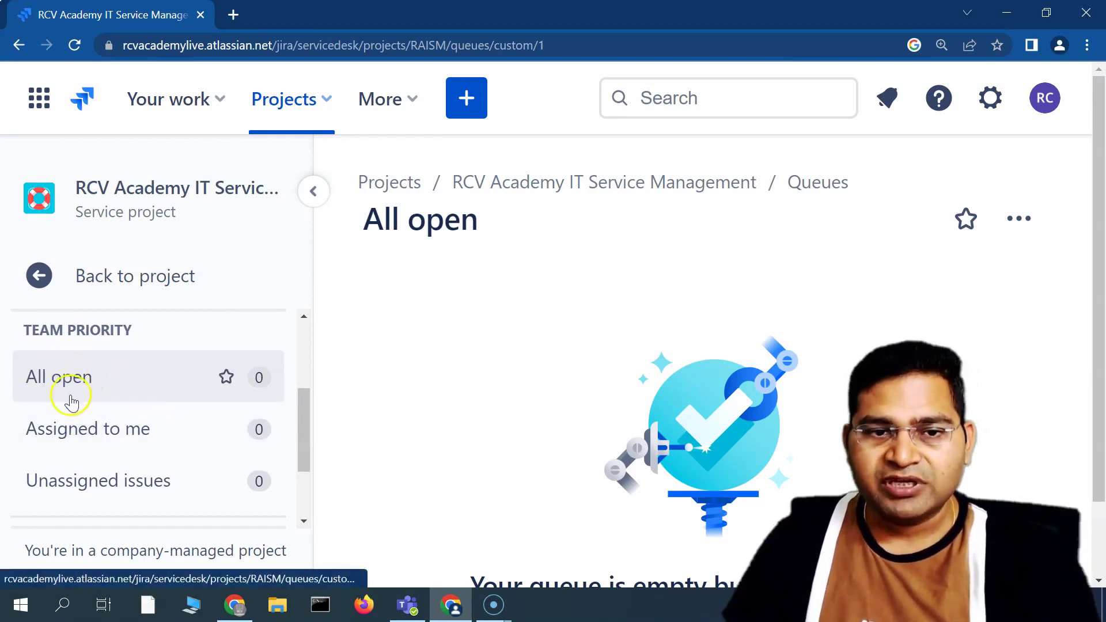
{"action": "scroll", "coordinate": [64, 392], "scroll_direction": "up", "scroll_amount": 1}
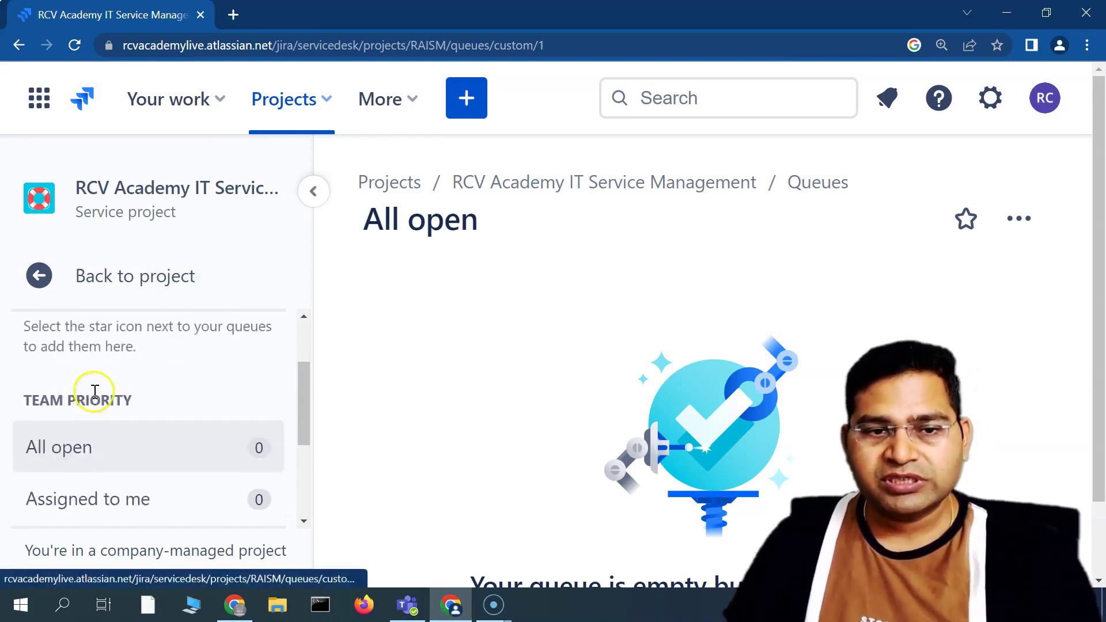
{"action": "scroll", "coordinate": [115, 461], "scroll_direction": "down", "scroll_amount": 3}
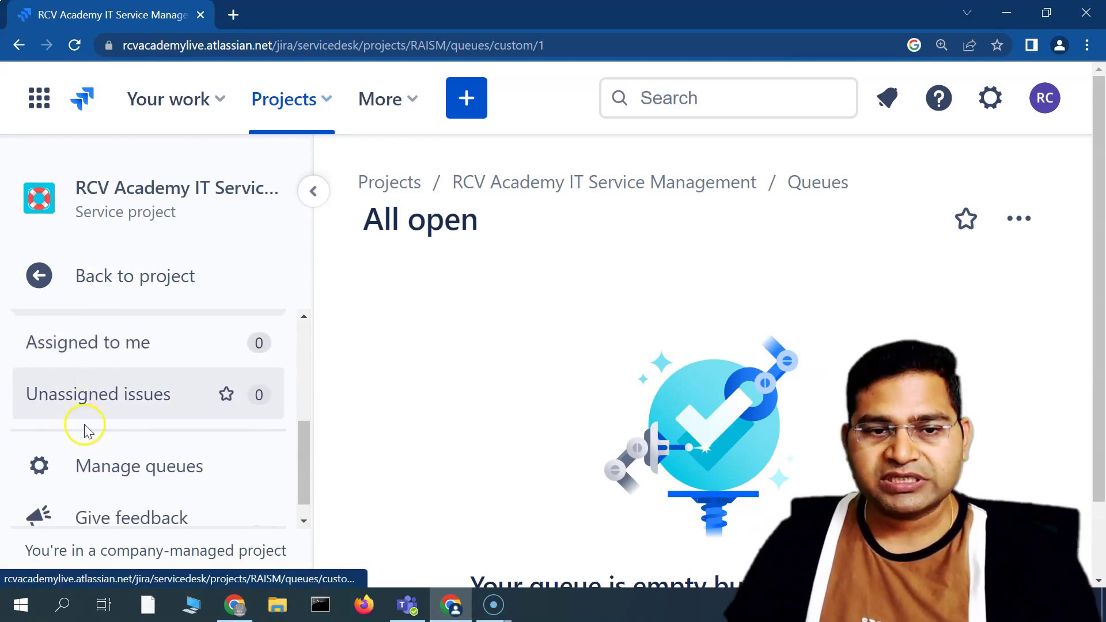
{"action": "scroll", "coordinate": [104, 420], "scroll_direction": "up", "scroll_amount": 1}
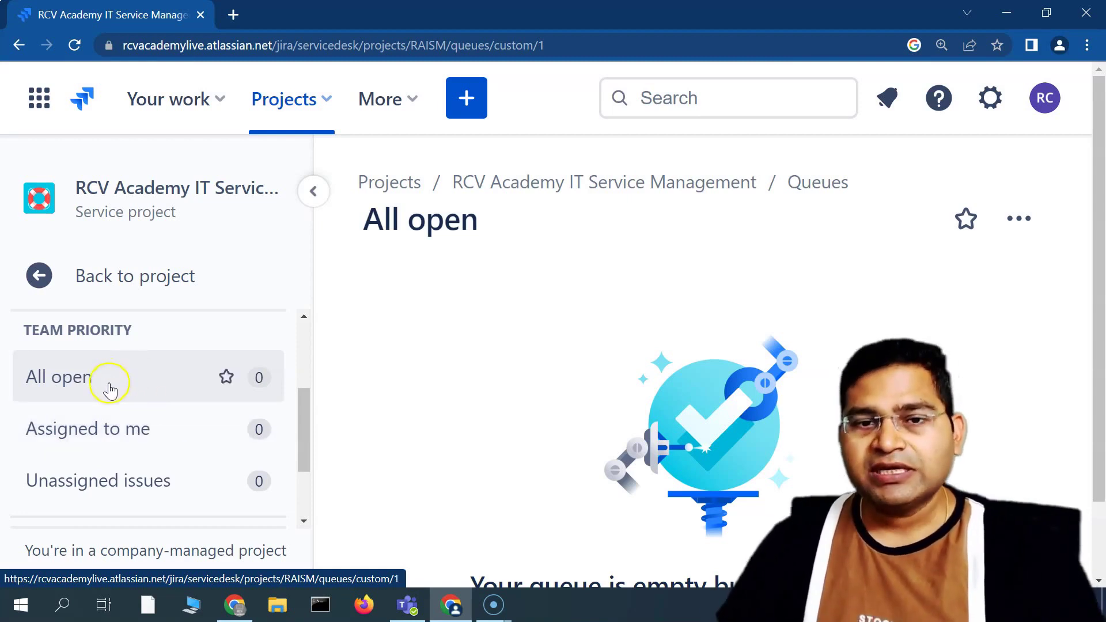
{"action": "scroll", "coordinate": [129, 412], "scroll_direction": "up", "scroll_amount": 3}
{"action": "scroll", "coordinate": [131, 413], "scroll_direction": "down", "scroll_amount": 3}
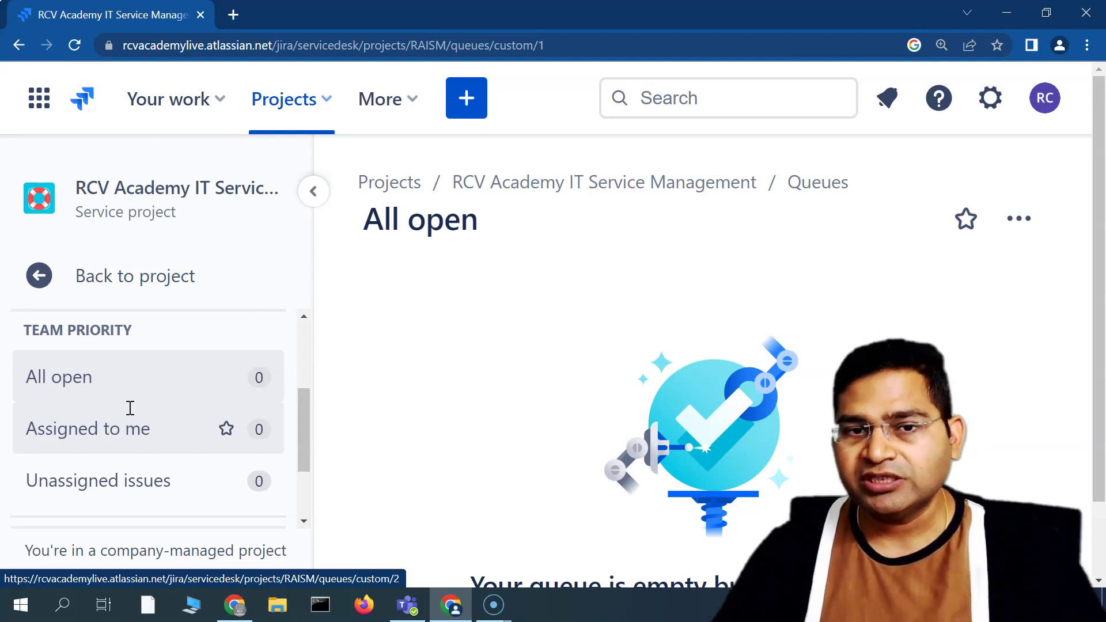
{"action": "scroll", "coordinate": [130, 408], "scroll_direction": "up", "scroll_amount": 2}
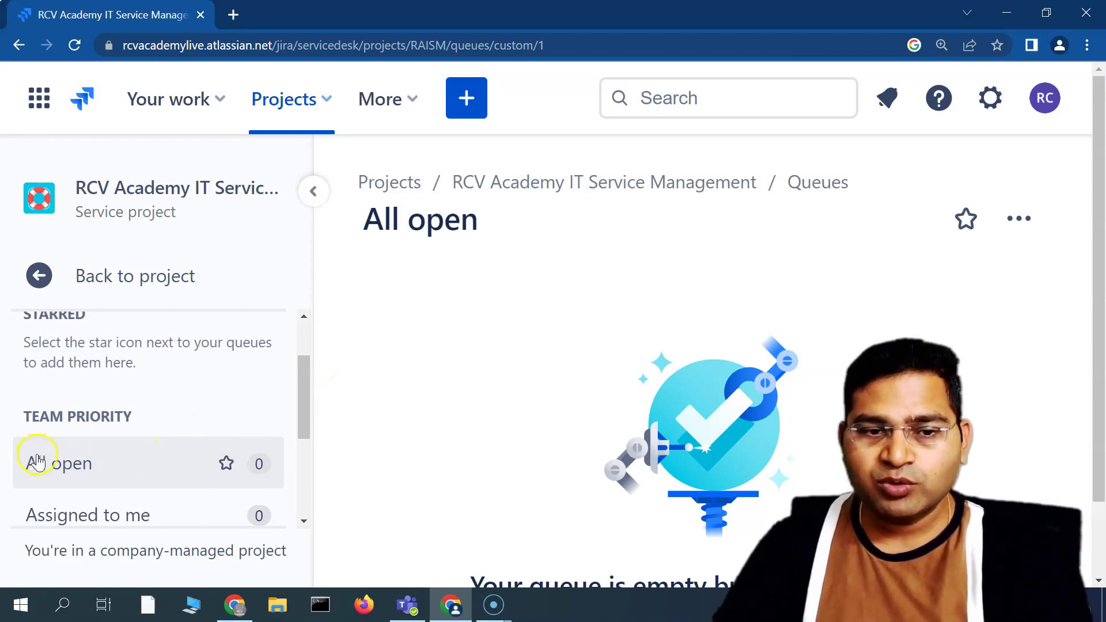
{"action": "scroll", "coordinate": [82, 459], "scroll_direction": "down", "scroll_amount": 2}
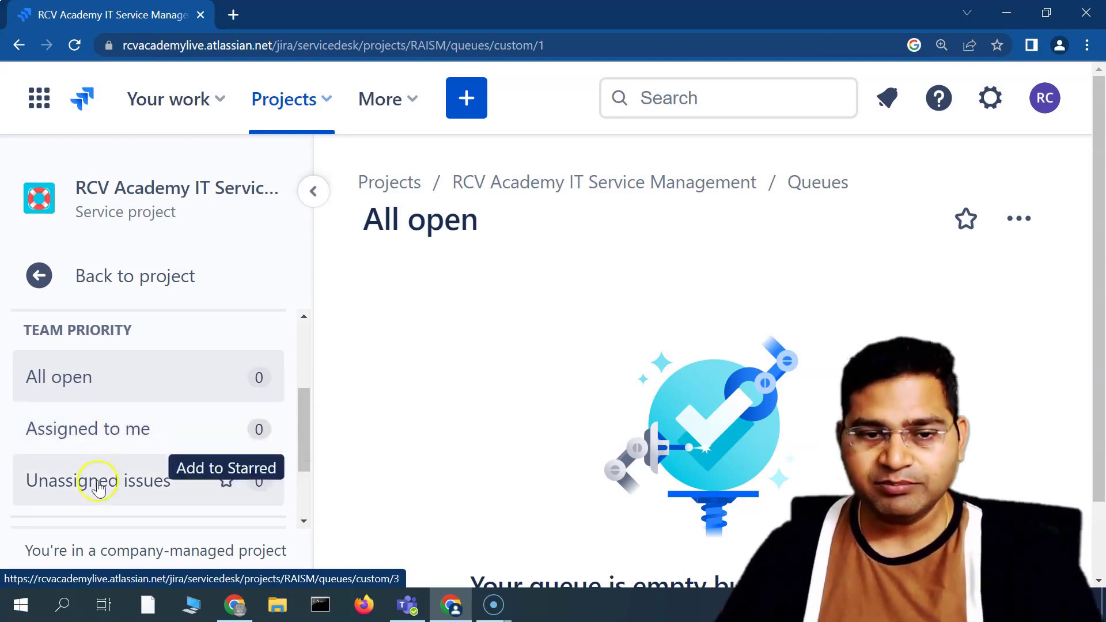
{"action": "scroll", "coordinate": [135, 493], "scroll_direction": "down", "scroll_amount": 2}
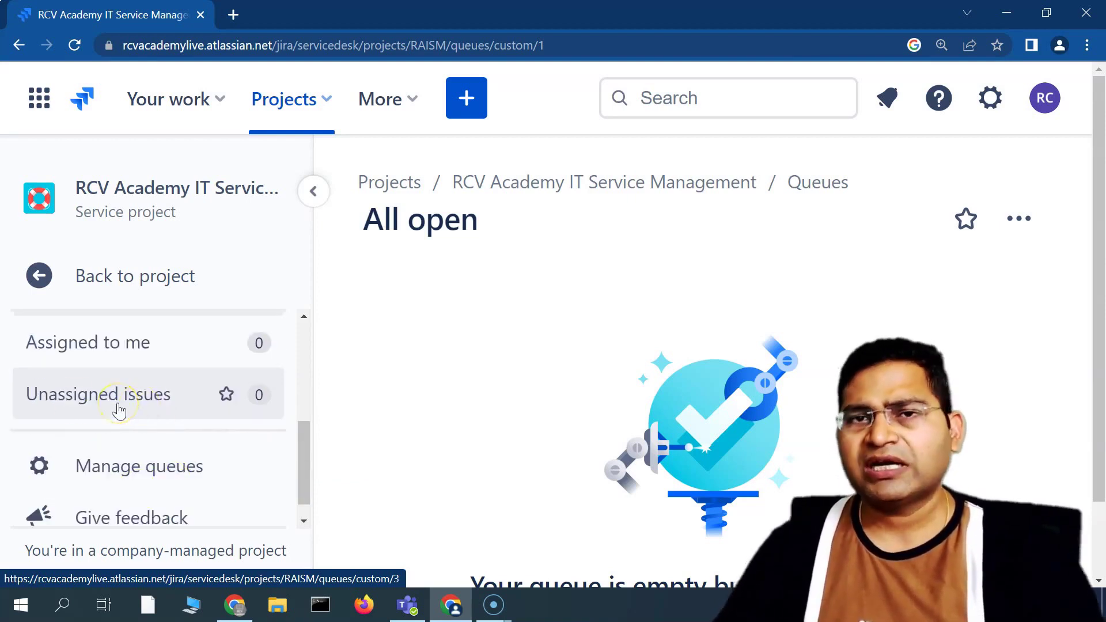
{"action": "scroll", "coordinate": [184, 413], "scroll_direction": "up", "scroll_amount": 2}
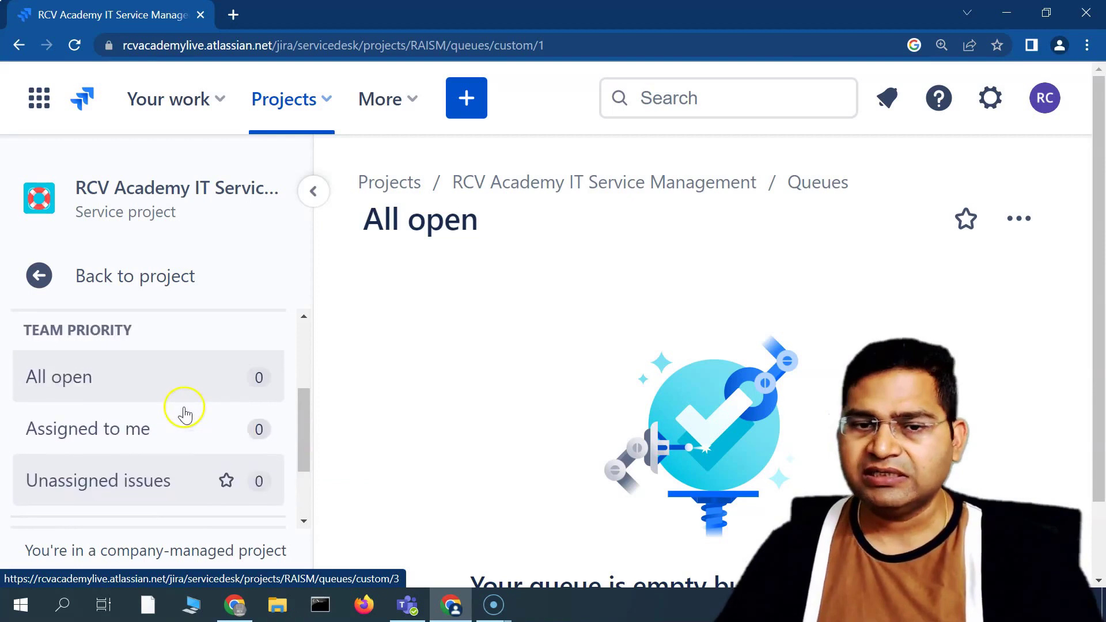
{"action": "scroll", "coordinate": [111, 451], "scroll_direction": "down", "scroll_amount": 2}
{"action": "scroll", "coordinate": [136, 395], "scroll_direction": "up", "scroll_amount": 2}
{"action": "scroll", "coordinate": [128, 407], "scroll_direction": "down", "scroll_amount": 2}
{"action": "scroll", "coordinate": [132, 407], "scroll_direction": "up", "scroll_amount": 2}
- Return to the project navigation and open the customer request portal to review its available request types
{"action": "left_click", "coordinate": [135, 276]}
{"action": "left_click", "coordinate": [115, 340]}
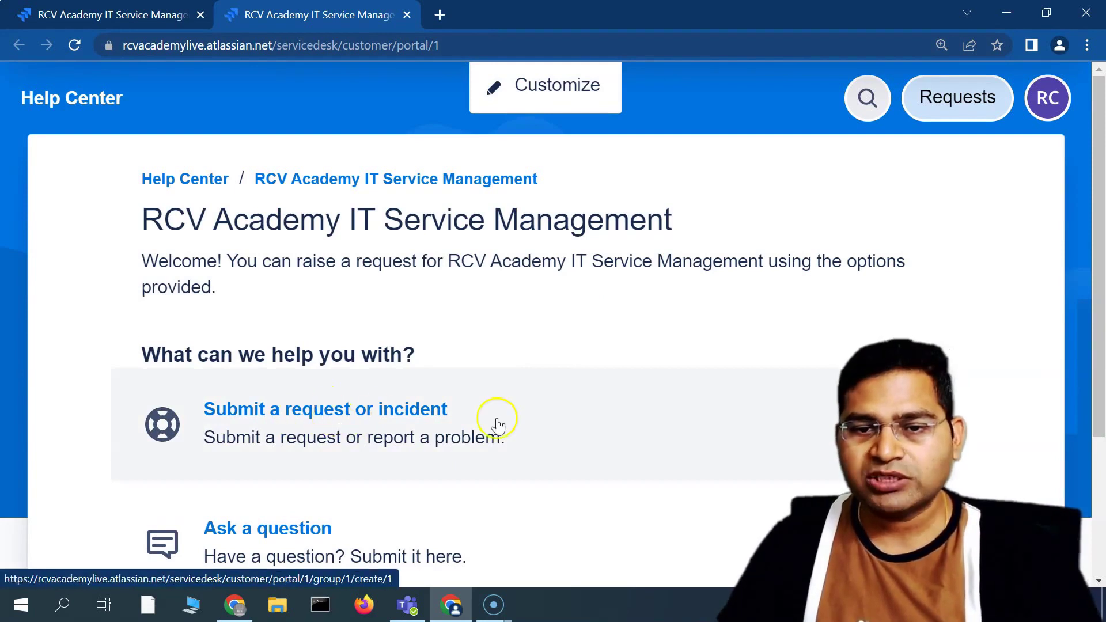
{"action": "scroll", "coordinate": [426, 425], "scroll_direction": "down", "scroll_amount": 1}
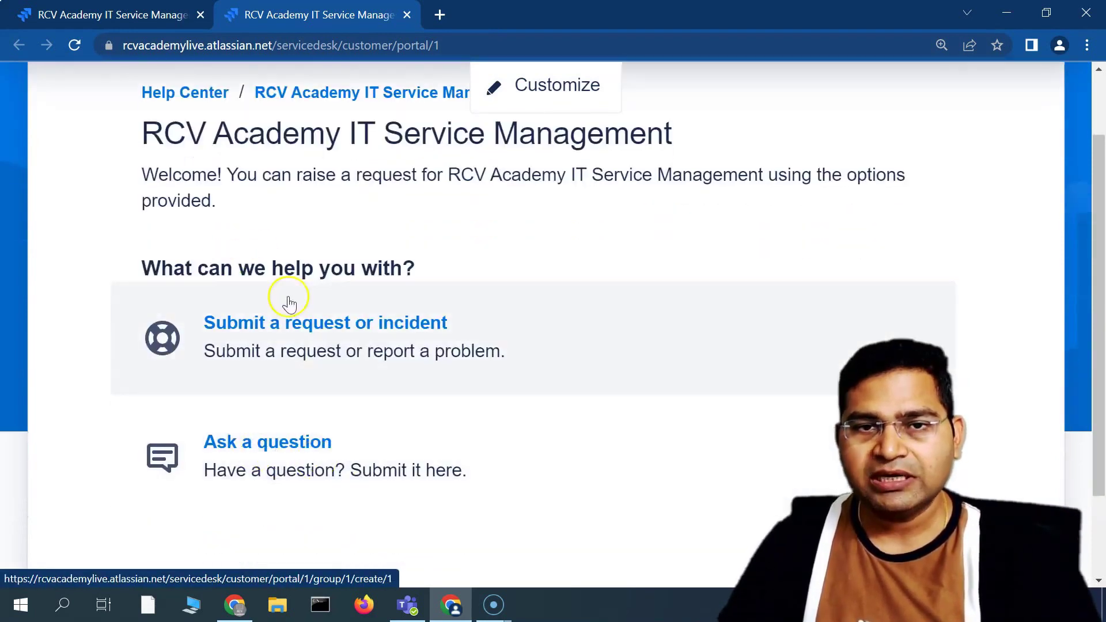
{"action": "scroll", "coordinate": [693, 286], "scroll_direction": "up", "scroll_amount": 1}
{"action": "scroll", "coordinate": [595, 420], "scroll_direction": "down", "scroll_amount": 3}
{"action": "scroll", "coordinate": [530, 422], "scroll_direction": "up", "scroll_amount": 3}
{"action": "scroll", "coordinate": [495, 432], "scroll_direction": "down", "scroll_amount": 3}
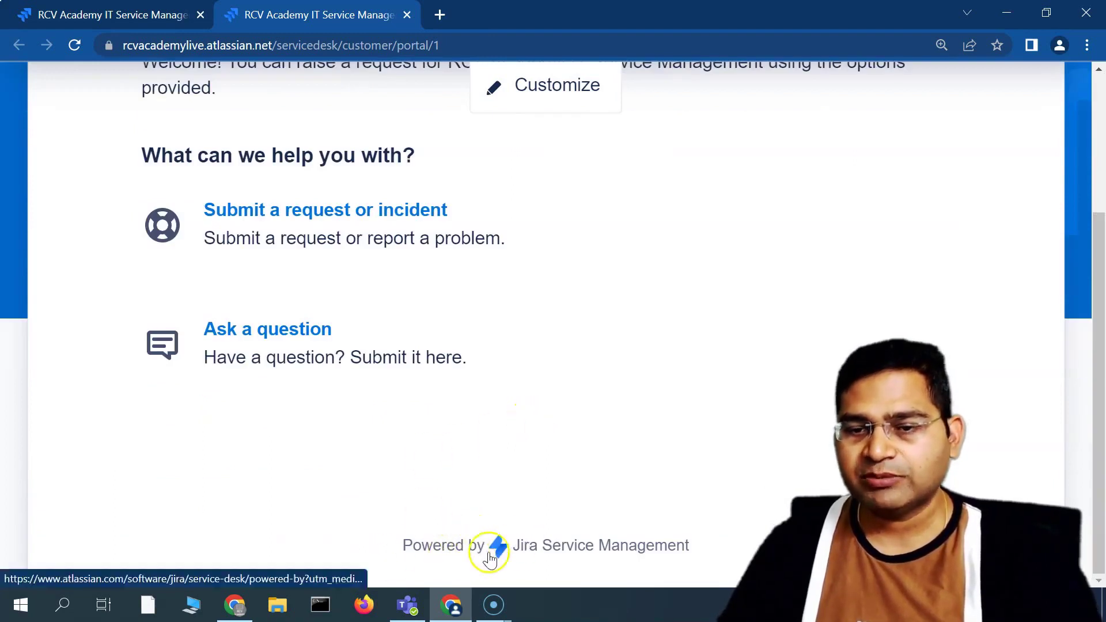
{"action": "scroll", "coordinate": [369, 321], "scroll_direction": "up", "scroll_amount": 3}
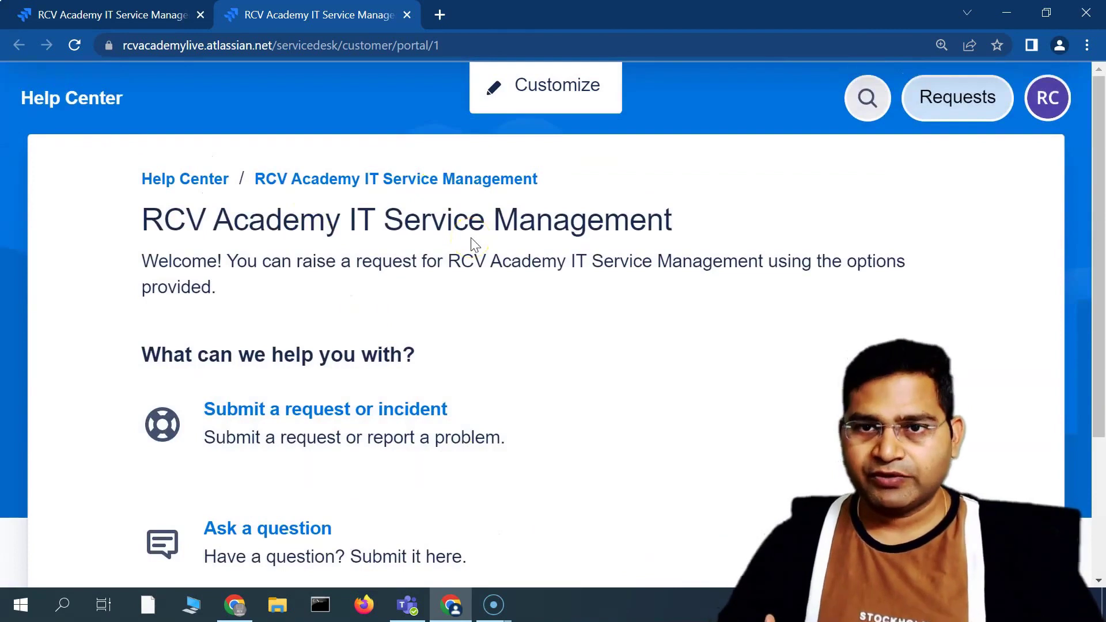
- Open the Submit a request or incident form and examine the people a request can be raised on behalf of
{"action": "left_click", "coordinate": [353, 420]}
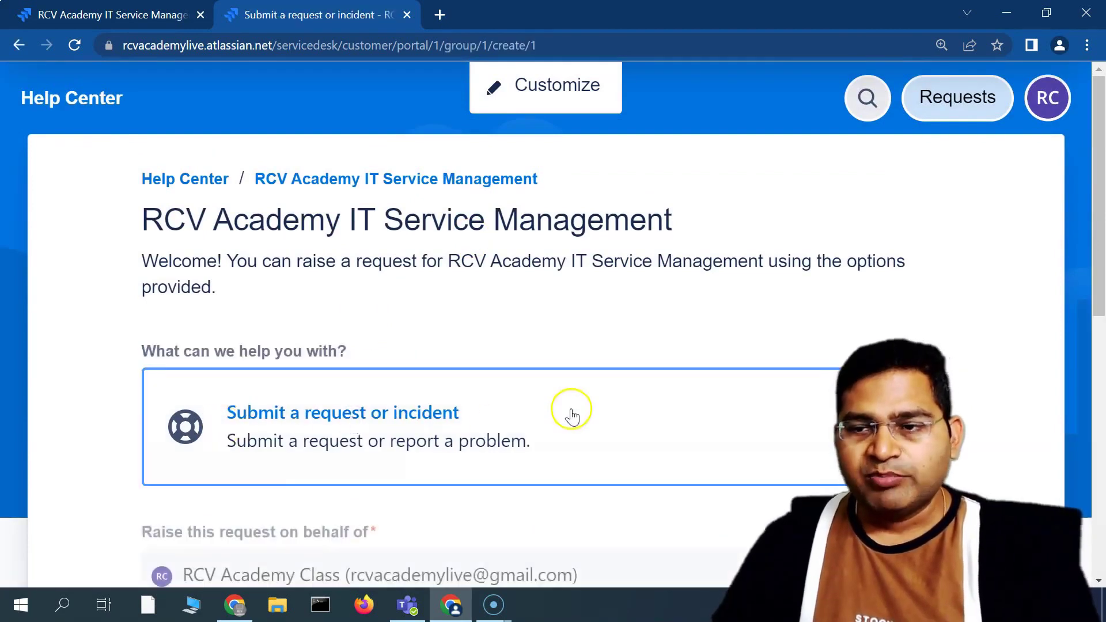
{"action": "scroll", "coordinate": [501, 386], "scroll_direction": "down", "scroll_amount": 4}
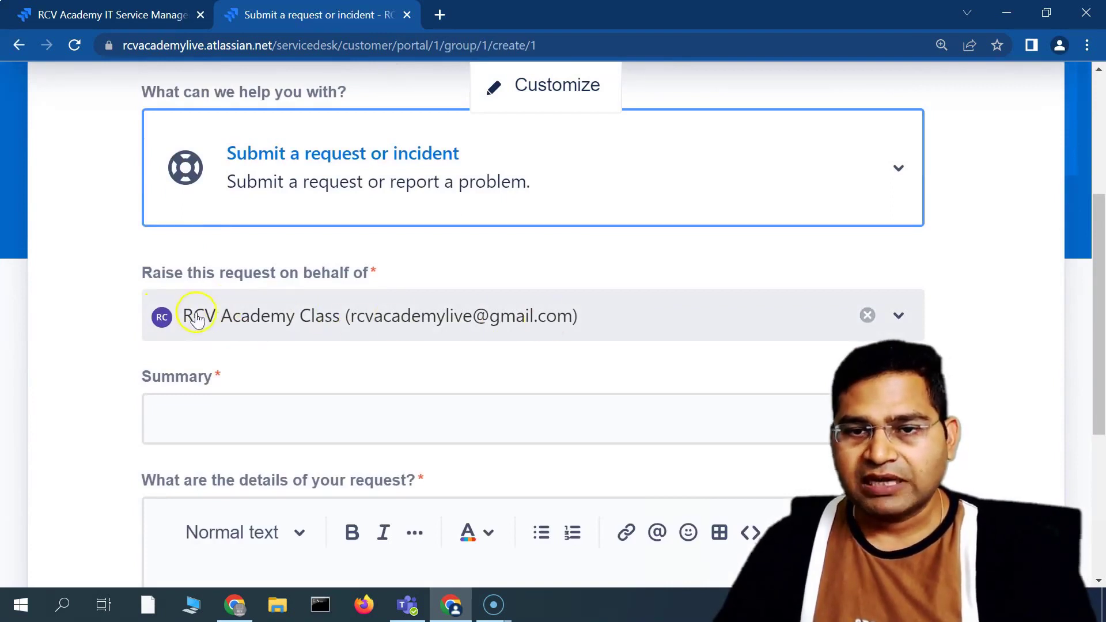
{"action": "left_click", "coordinate": [545, 326]}
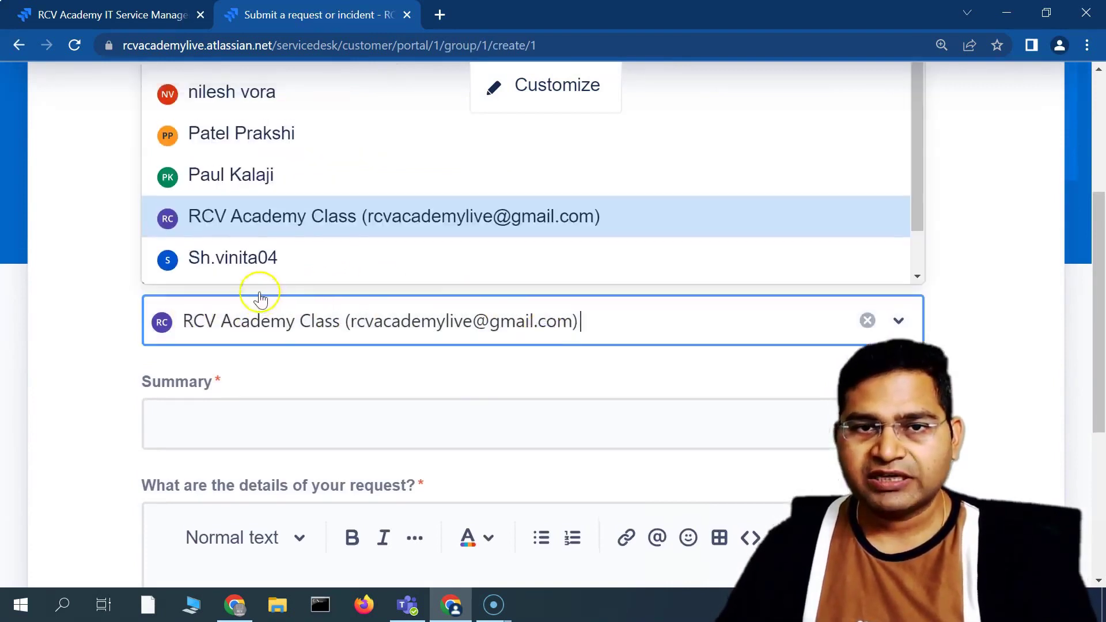
{"action": "left_click", "coordinate": [107, 284]}
{"action": "scroll", "coordinate": [708, 432], "scroll_direction": "down", "scroll_amount": 2}
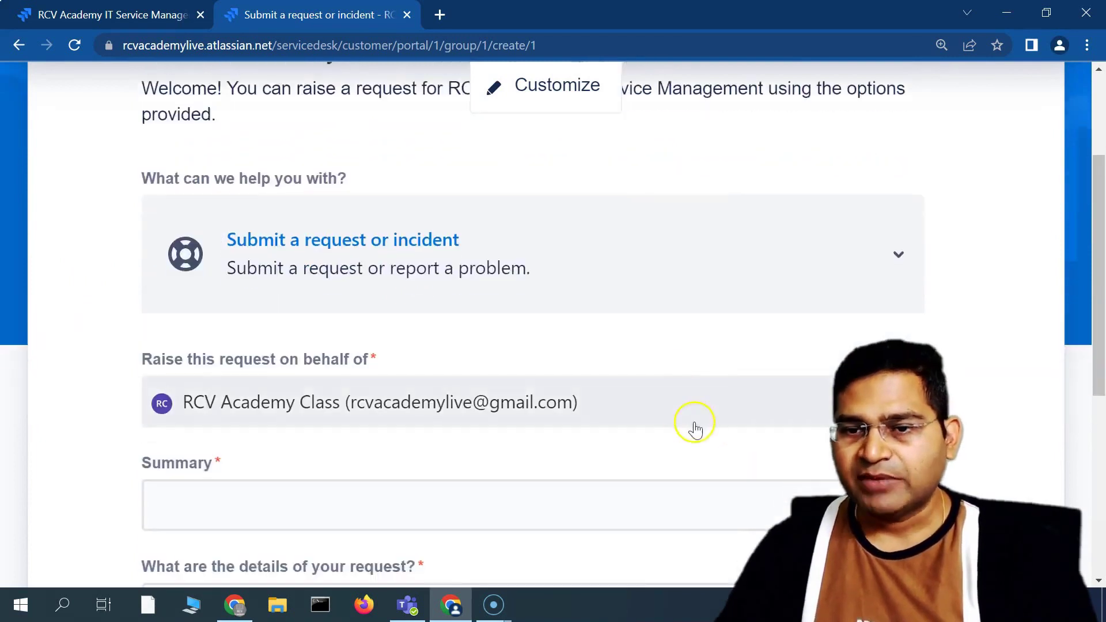
{"action": "left_click", "coordinate": [632, 412]}
{"action": "scroll", "coordinate": [485, 357], "scroll_direction": "down", "scroll_amount": 1}
{"action": "scroll", "coordinate": [486, 357], "scroll_direction": "up", "scroll_amount": 1}
{"action": "left_click", "coordinate": [113, 290]}
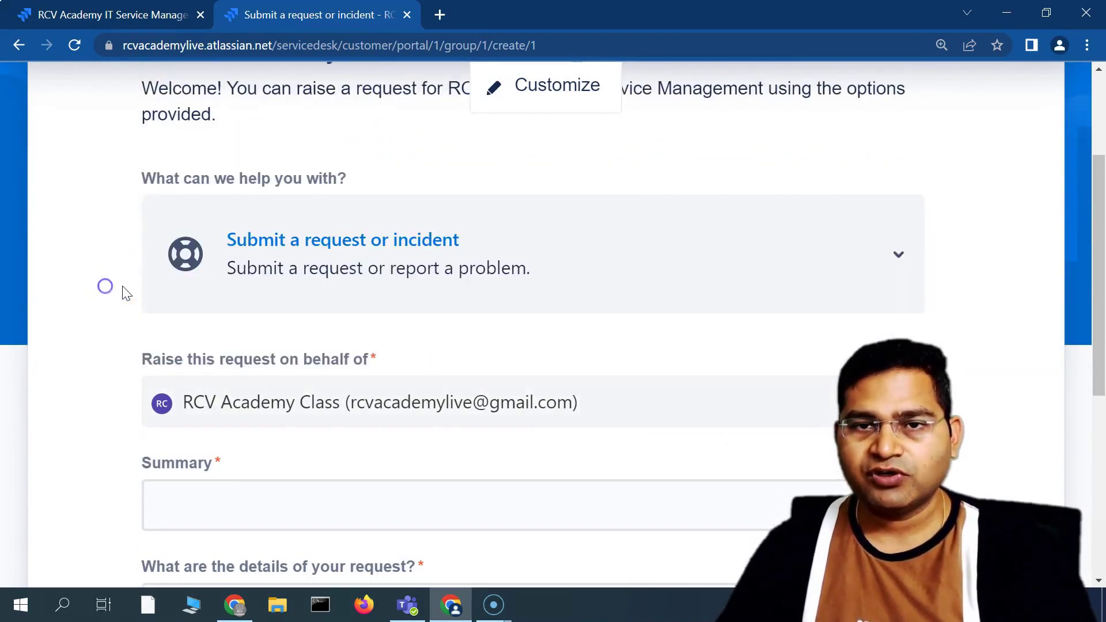
- Look over the Summary and request details fields of the Submit a request or incident form
{"action": "scroll", "coordinate": [426, 461], "scroll_direction": "down", "scroll_amount": 2}
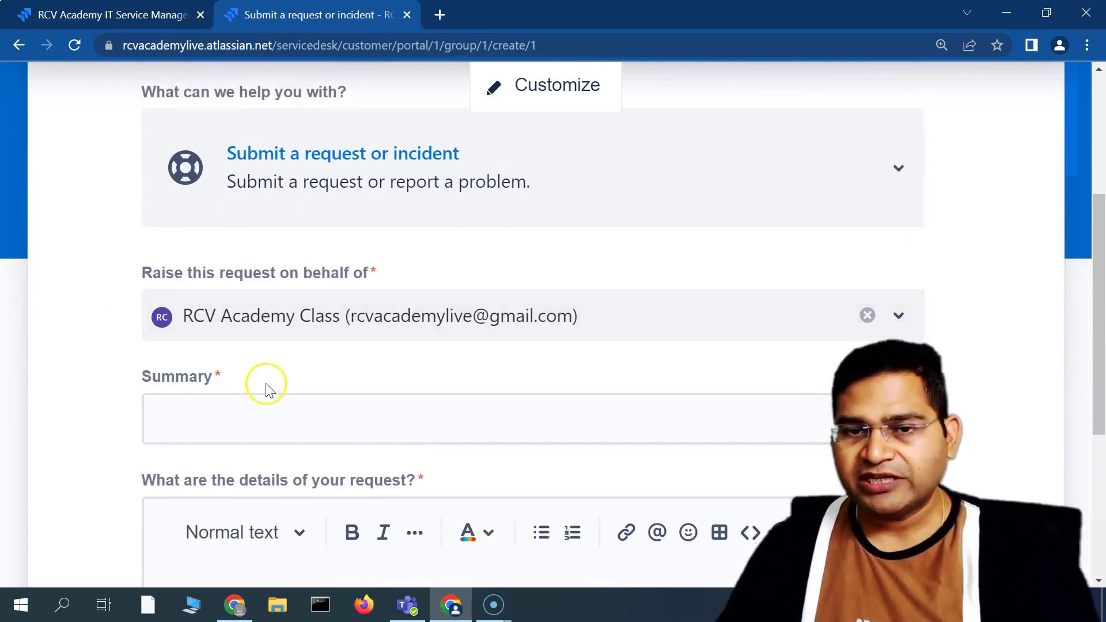
{"action": "left_click", "coordinate": [217, 419]}
{"action": "scroll", "coordinate": [288, 426], "scroll_direction": "down", "scroll_amount": 2}
{"action": "scroll", "coordinate": [286, 425], "scroll_direction": "down", "scroll_amount": 1}
{"action": "left_click", "coordinate": [330, 422]}
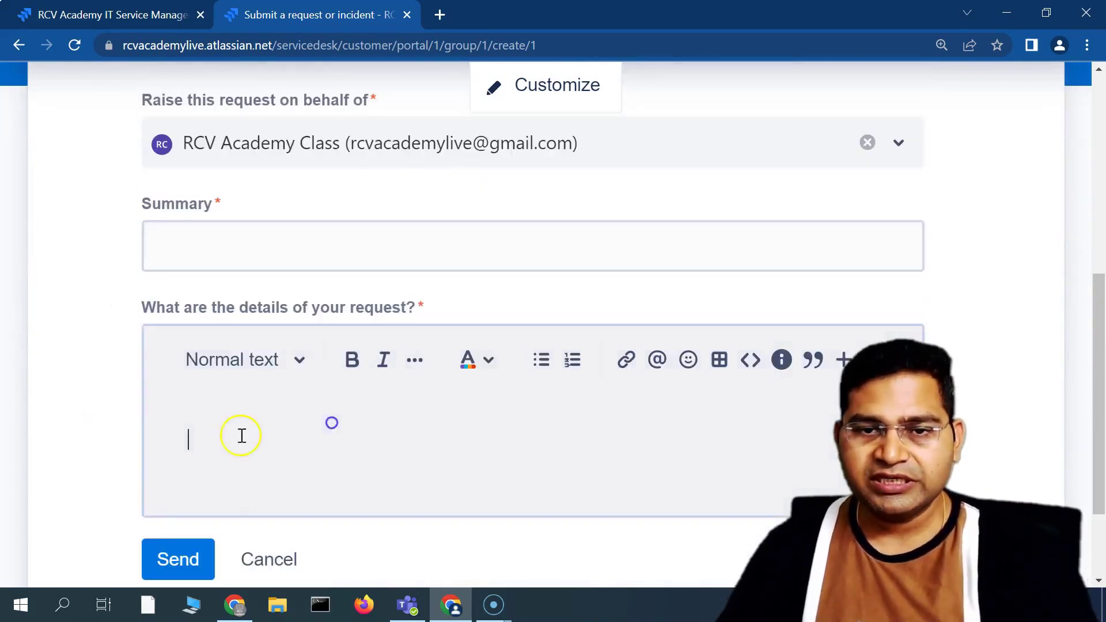
{"action": "scroll", "coordinate": [306, 429], "scroll_direction": "down", "scroll_amount": 2}
{"action": "scroll", "coordinate": [203, 438], "scroll_direction": "up", "scroll_amount": 4}
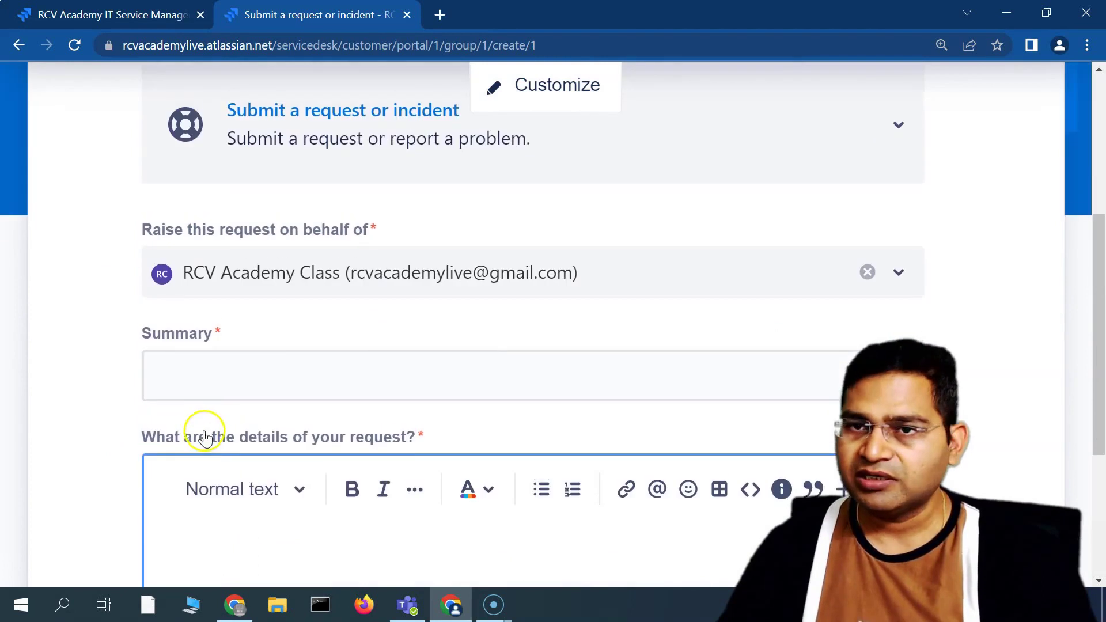
- Fill in the request's Summary as "First service request for Laptop"
{"action": "left_click", "coordinate": [213, 375]}
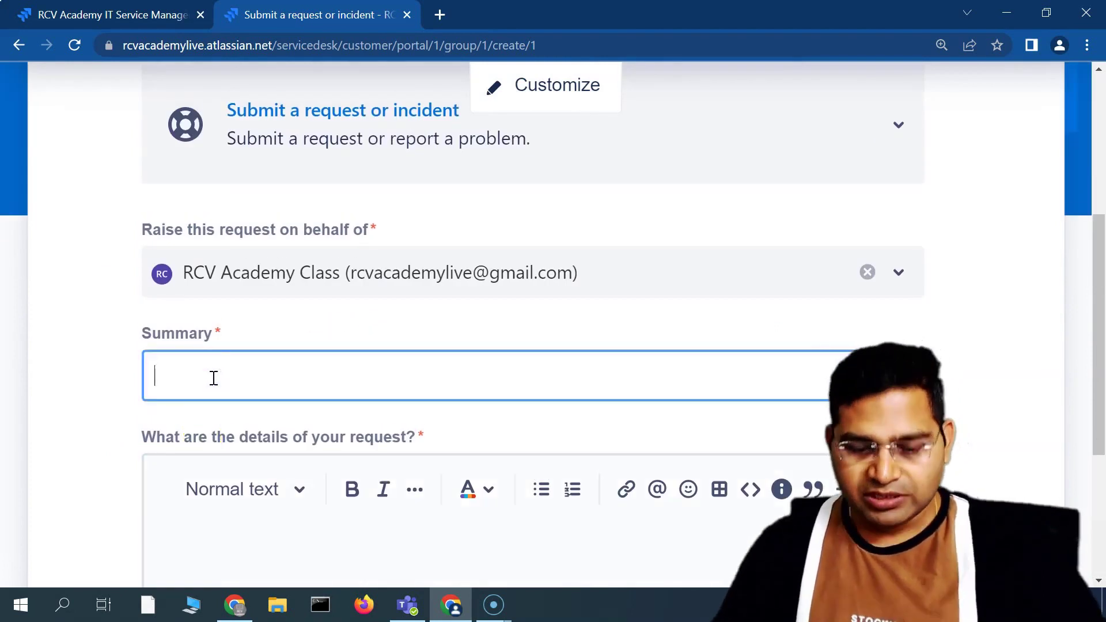
{"action": "type", "text": "First"}
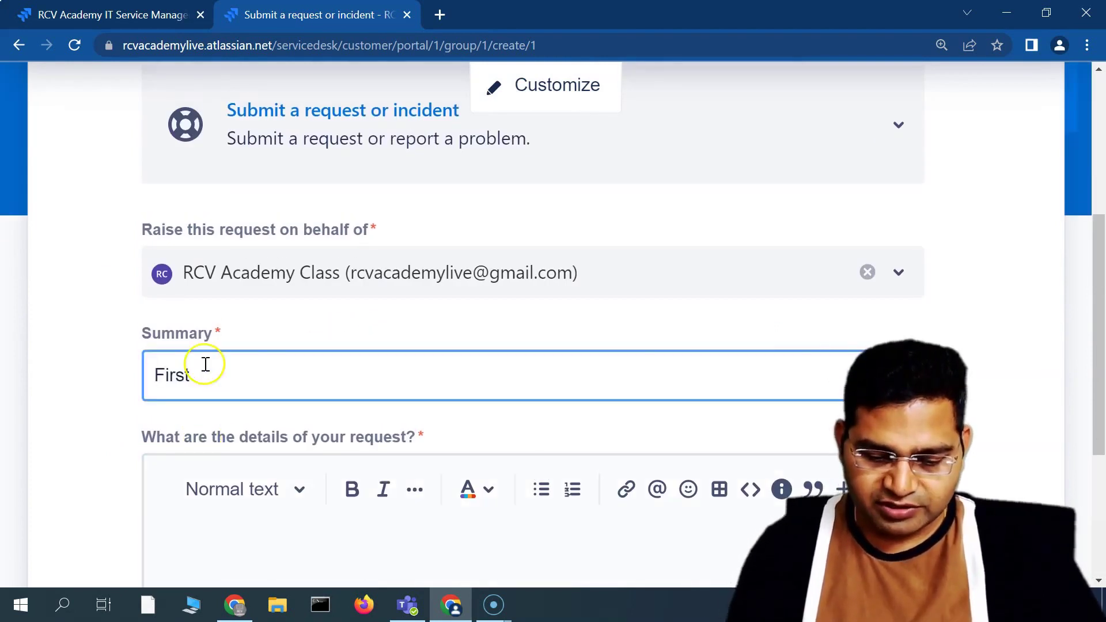
{"action": "type", "text": " service request for Laptop"}
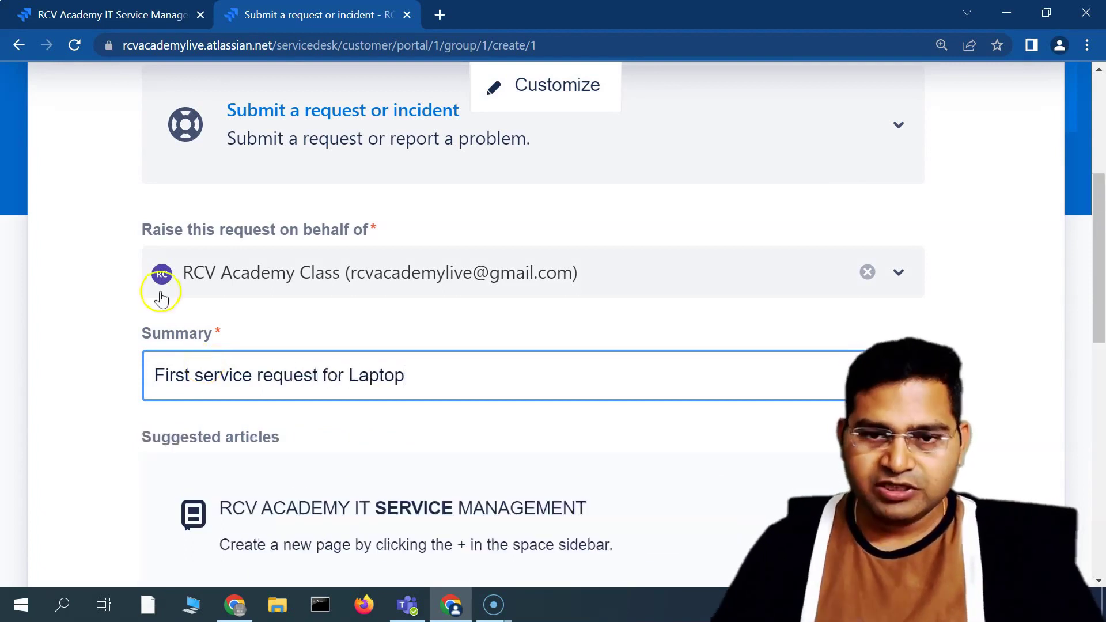
- Copy the summary text and look through the suggested knowledge base articles for the request
{"action": "left_click_drag", "start_coordinate": [486, 380], "coordinate": [71, 380]}
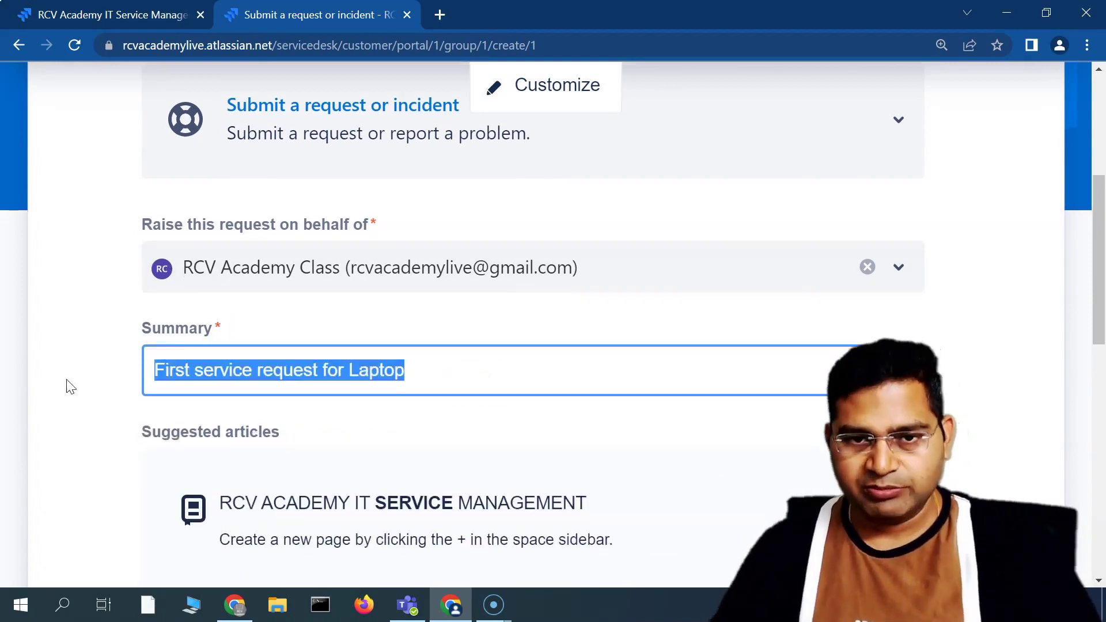
{"action": "scroll", "coordinate": [69, 383], "scroll_direction": "down", "scroll_amount": 3}
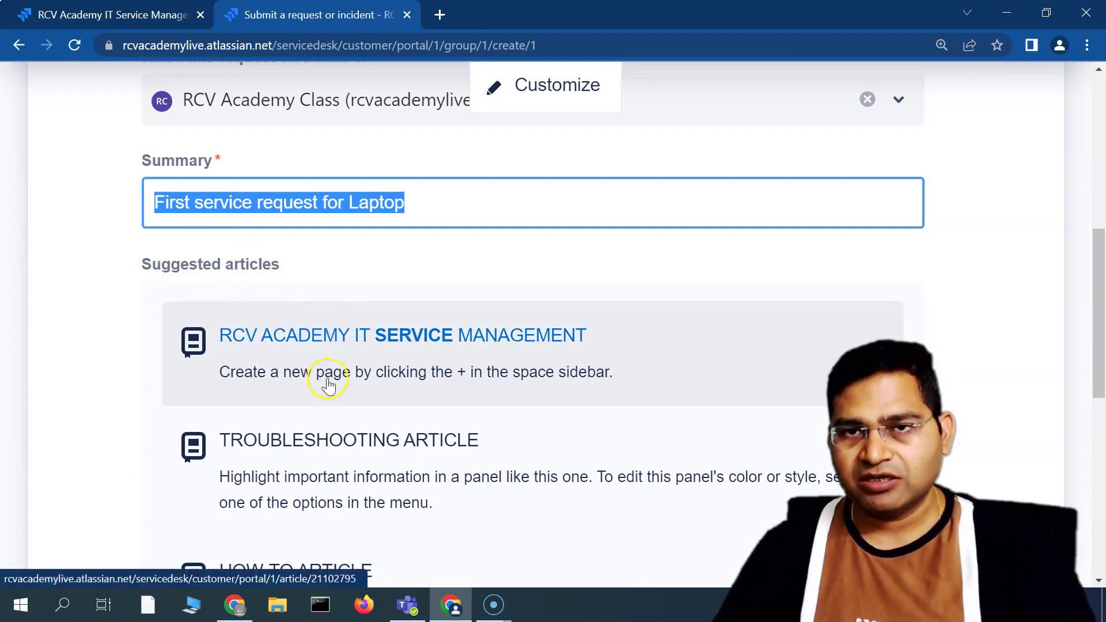
{"action": "scroll", "coordinate": [424, 415], "scroll_direction": "down", "scroll_amount": 3}
{"action": "scroll", "coordinate": [326, 452], "scroll_direction": "up", "scroll_amount": 3}
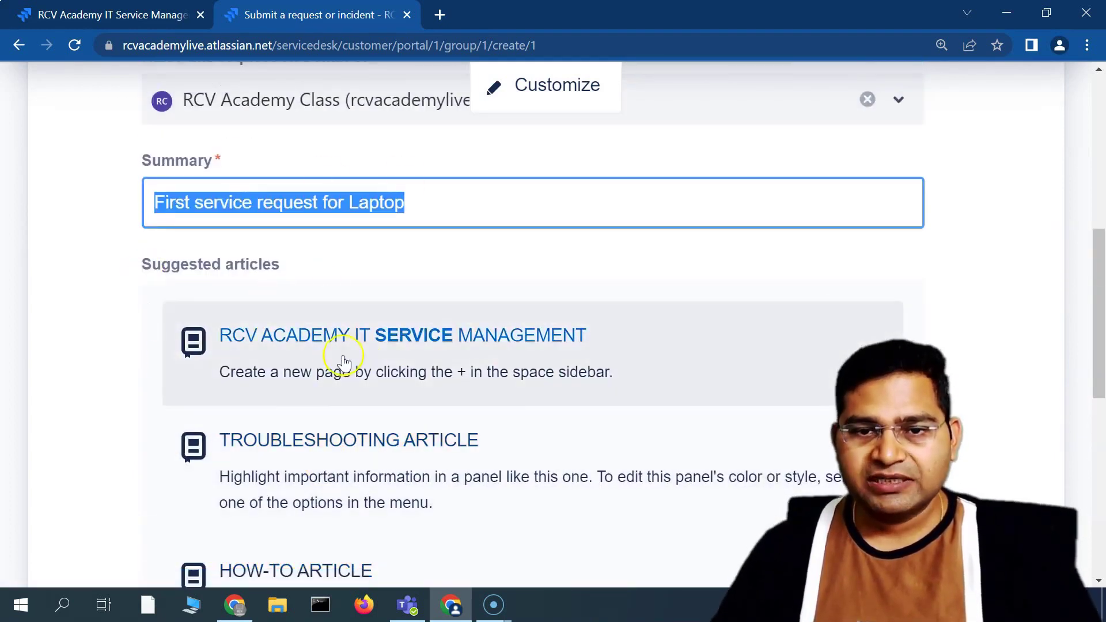
{"action": "scroll", "coordinate": [338, 469], "scroll_direction": "down", "scroll_amount": 5}
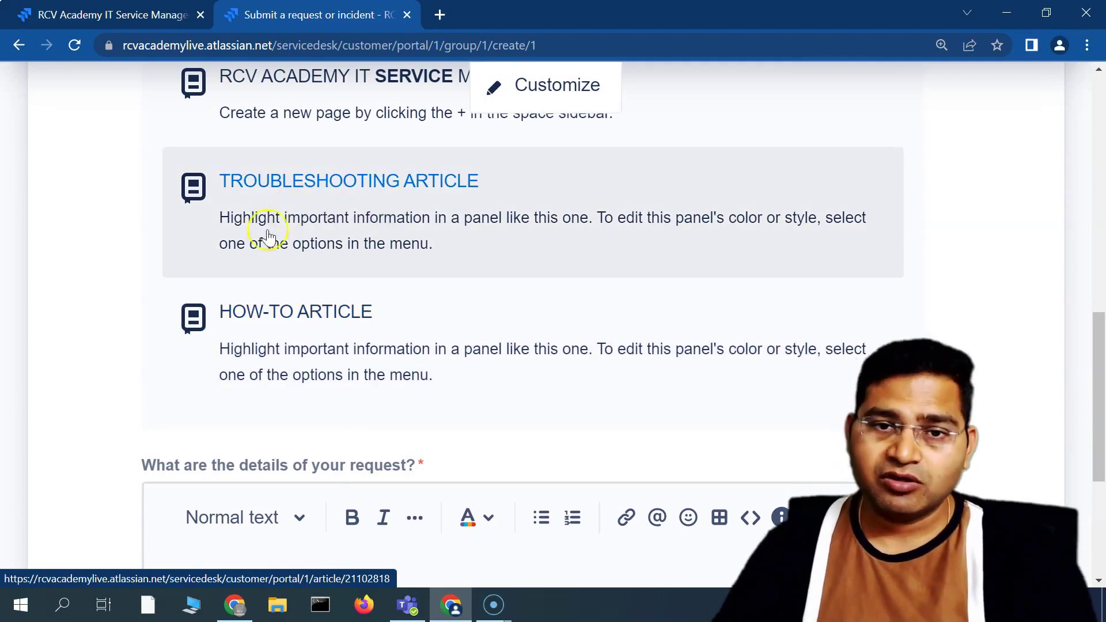
{"action": "scroll", "coordinate": [333, 392], "scroll_direction": "up", "scroll_amount": 5}
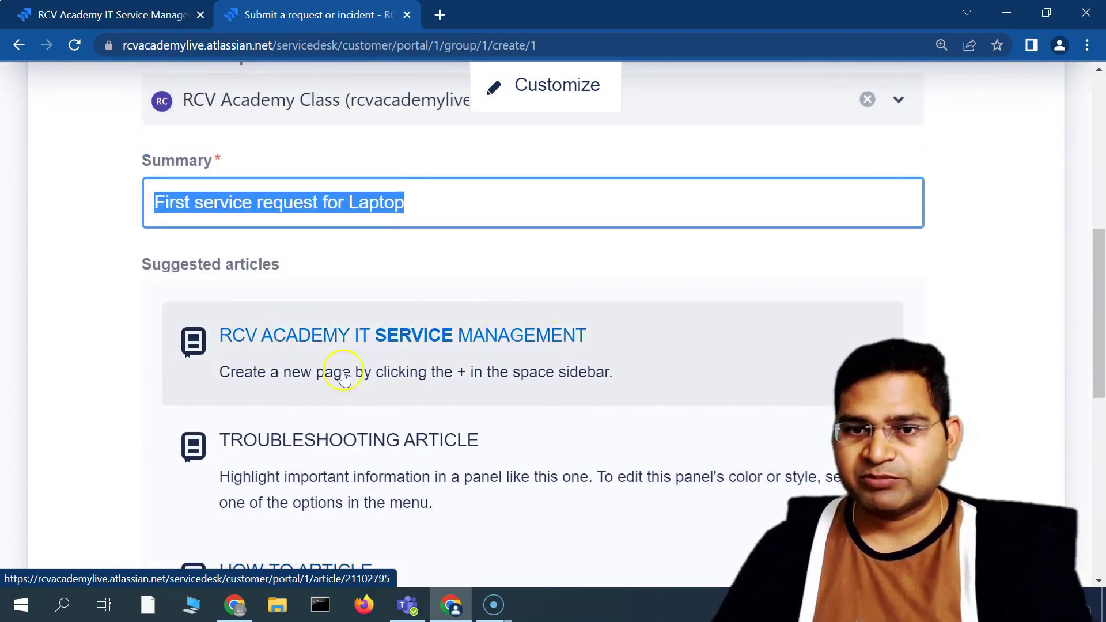
- Fill in the request details with the copied text "First service request for Laptop"
{"action": "scroll", "coordinate": [305, 449], "scroll_direction": "down", "scroll_amount": 6}
{"action": "left_click", "coordinate": [235, 499]}
{"action": "type", "text": "First service request for Laptop"}
{"action": "scroll", "coordinate": [229, 498], "scroll_direction": "down", "scroll_amount": 3}
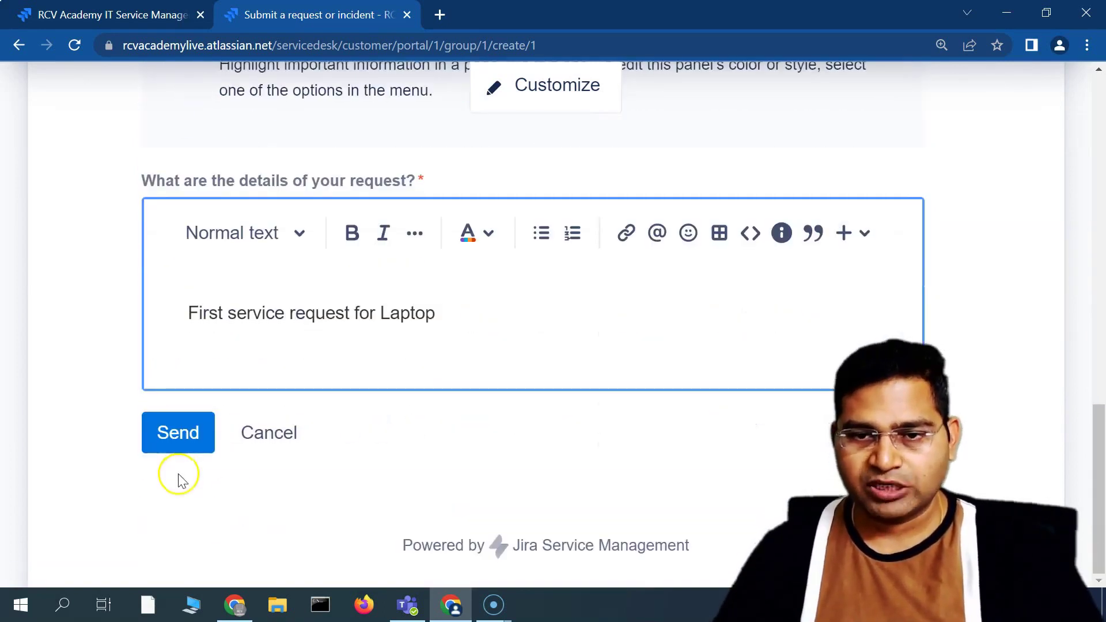
- Send the laptop request and open the Help Center list of all requests
{"action": "left_click", "coordinate": [173, 444]}
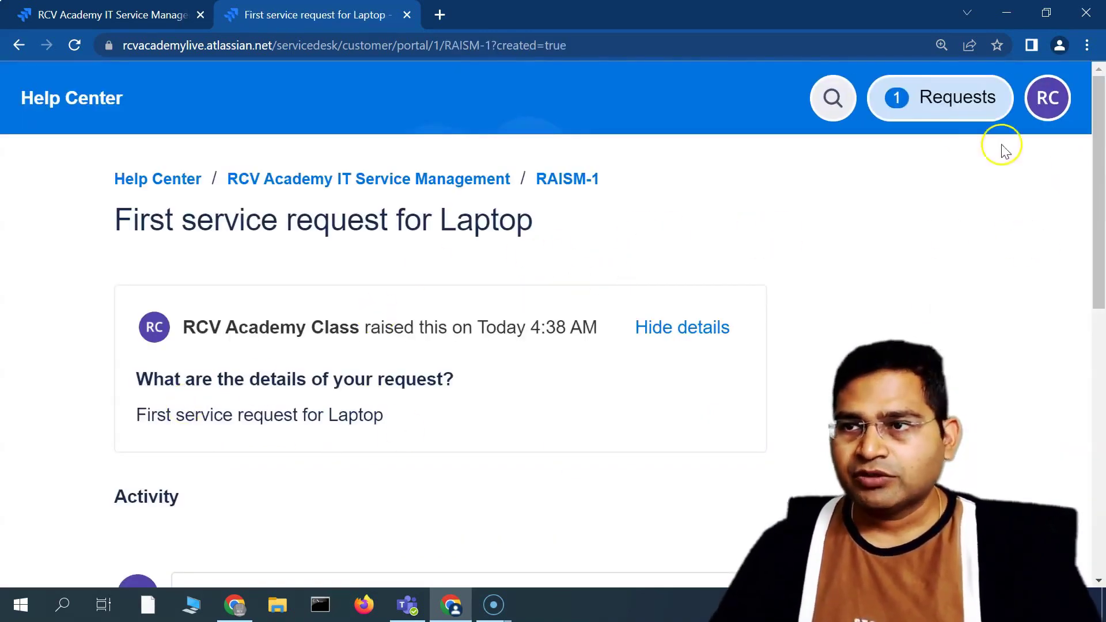
{"action": "left_click", "coordinate": [959, 115]}
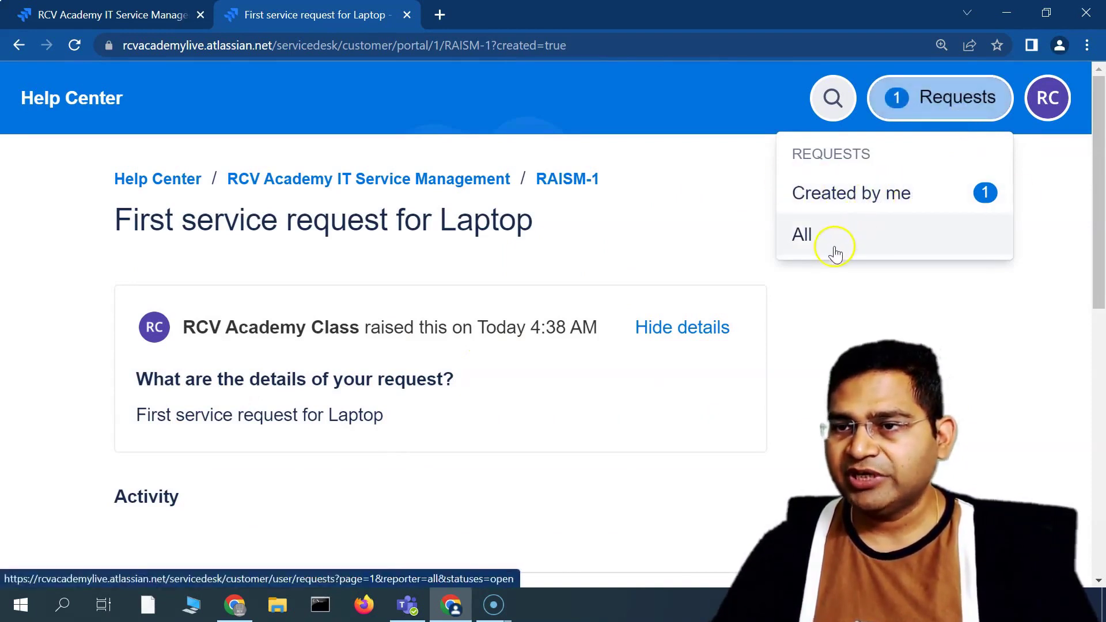
{"action": "left_click", "coordinate": [860, 232]}
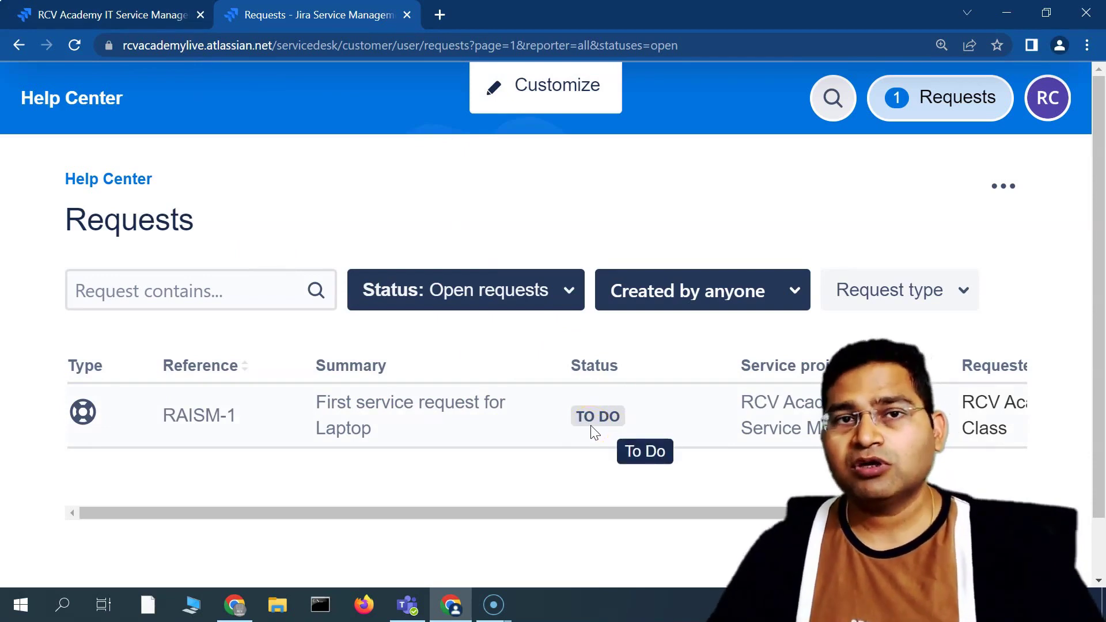
- Return to the service project and check the new request in the All open queue and the team priority queues
{"action": "left_click", "coordinate": [107, 14]}
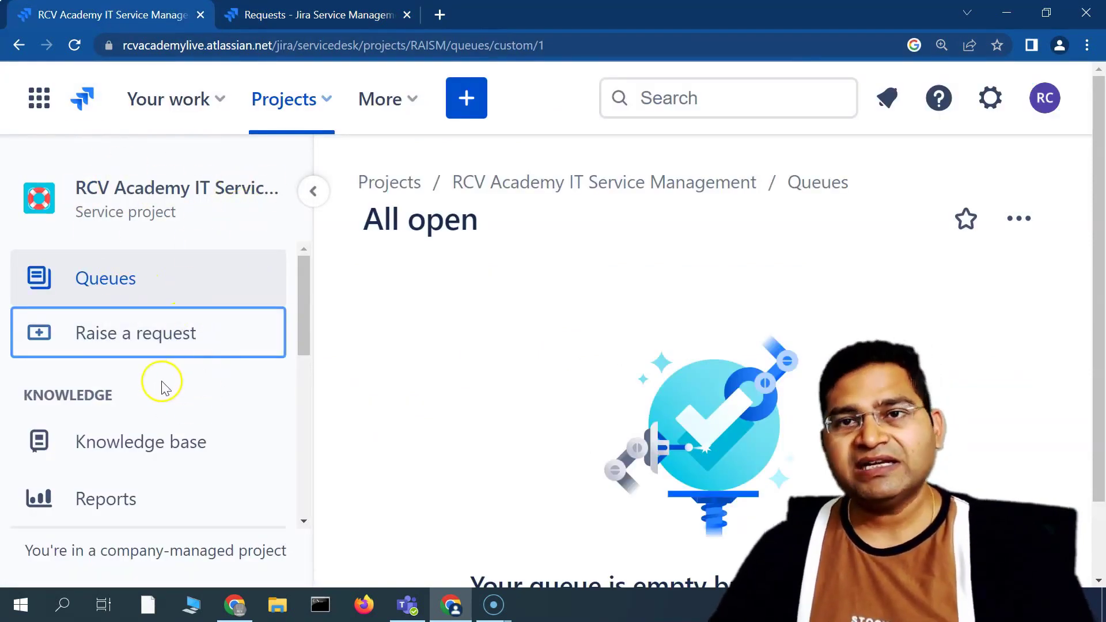
{"action": "scroll", "coordinate": [160, 449], "scroll_direction": "down", "scroll_amount": 3}
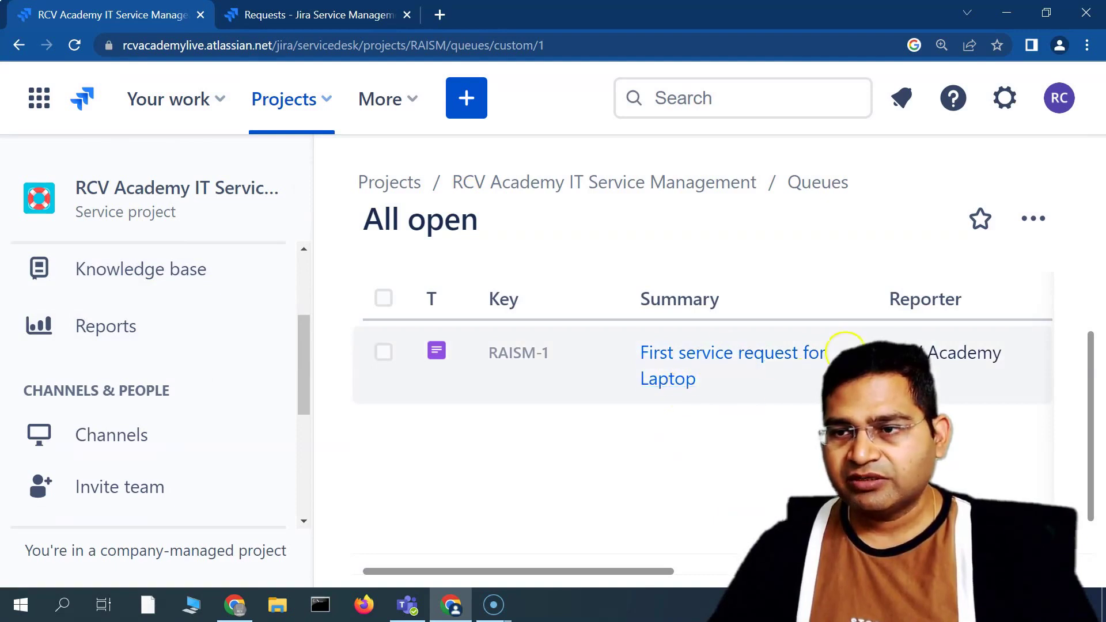
{"action": "scroll", "coordinate": [144, 349], "scroll_direction": "up", "scroll_amount": 3}
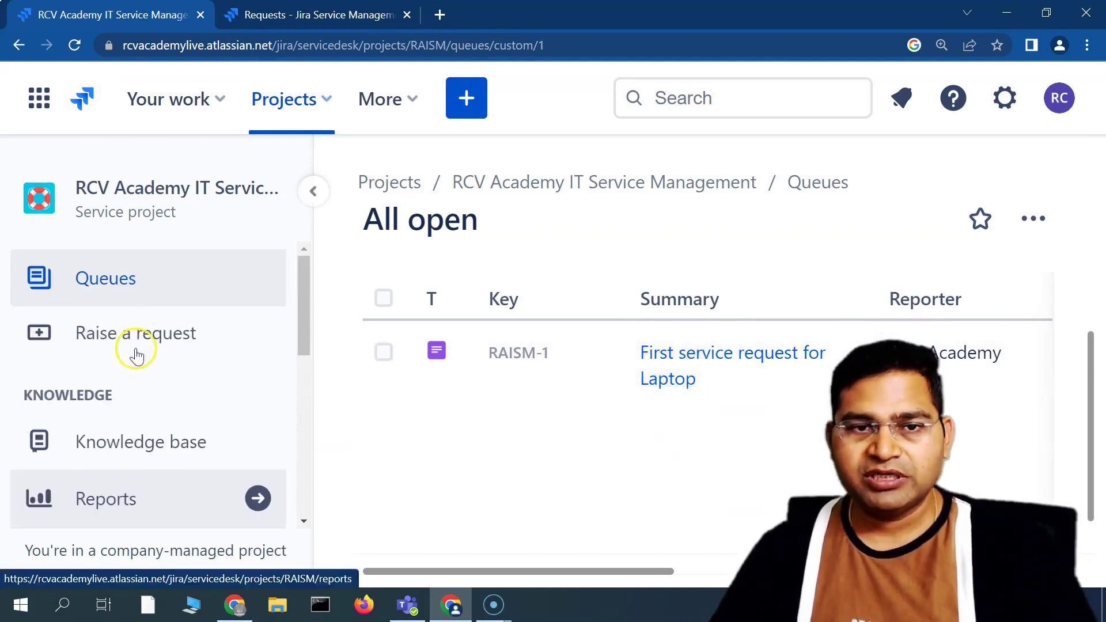
{"action": "left_click", "coordinate": [126, 288]}
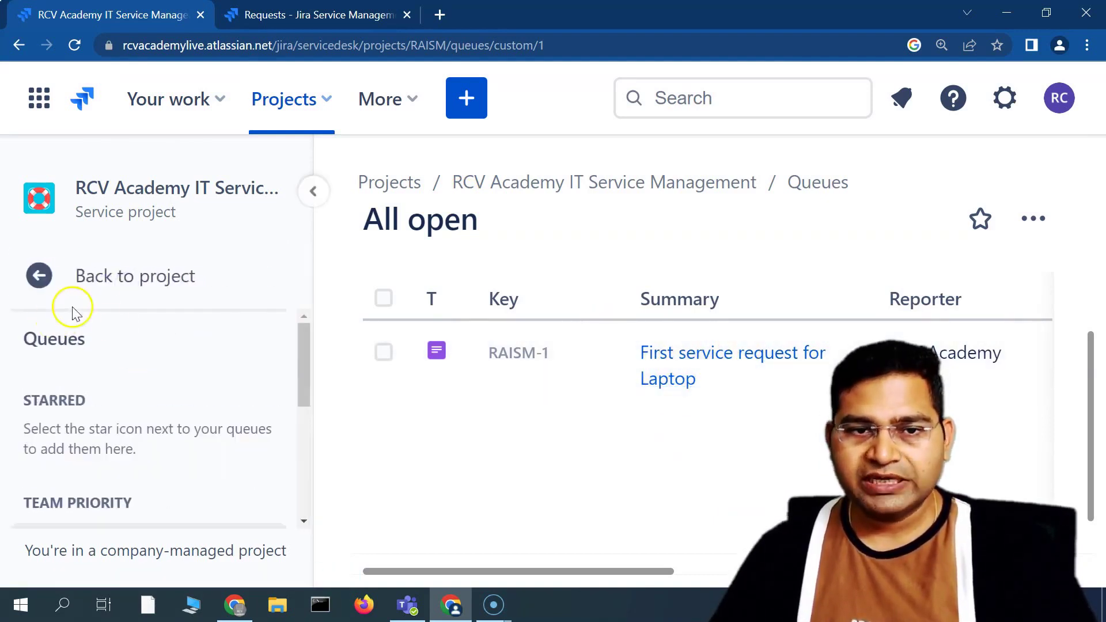
{"action": "scroll", "coordinate": [230, 399], "scroll_direction": "down", "scroll_amount": 5}
{"action": "scroll", "coordinate": [239, 403], "scroll_direction": "up", "scroll_amount": 2}
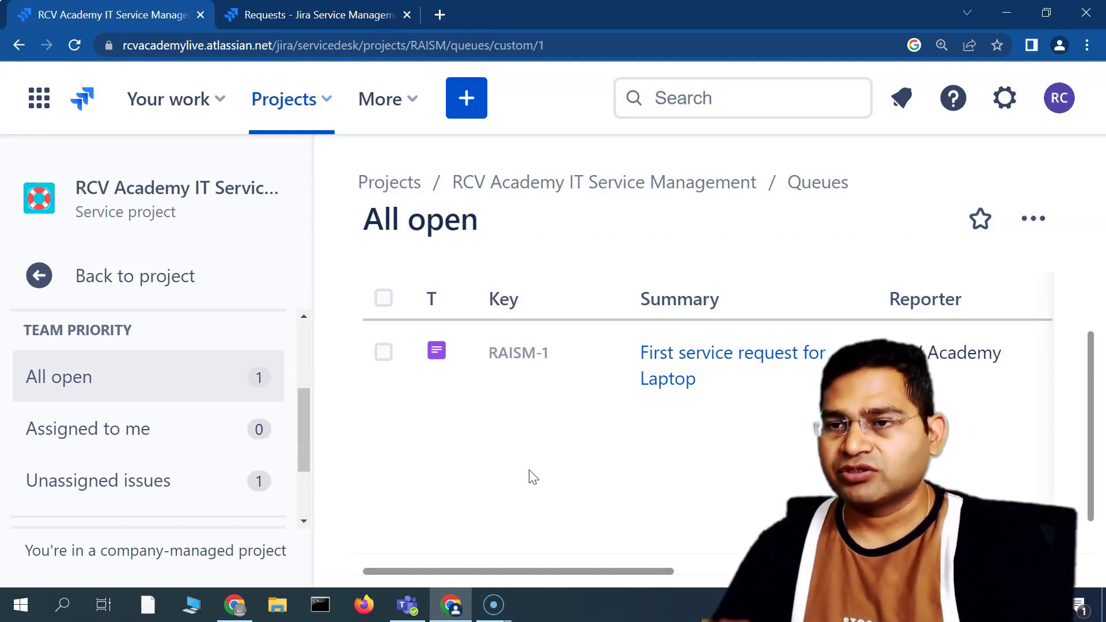
- Leave the queues for the project navigation and open the project's Knowledge base
{"action": "left_click", "coordinate": [38, 281]}
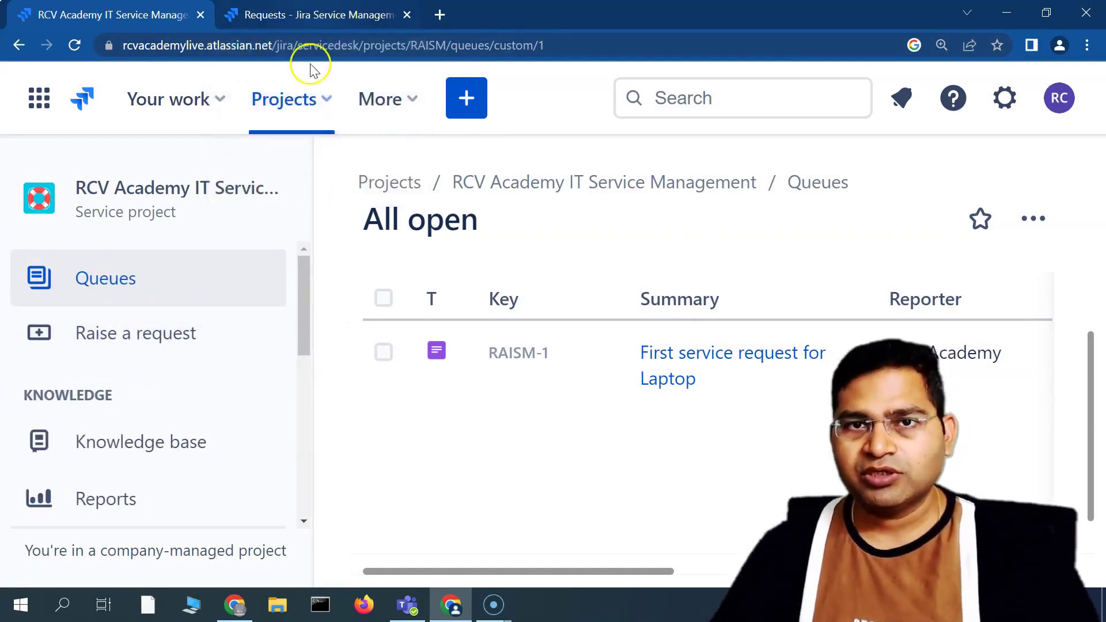
{"action": "scroll", "coordinate": [212, 390], "scroll_direction": "down", "scroll_amount": 1}
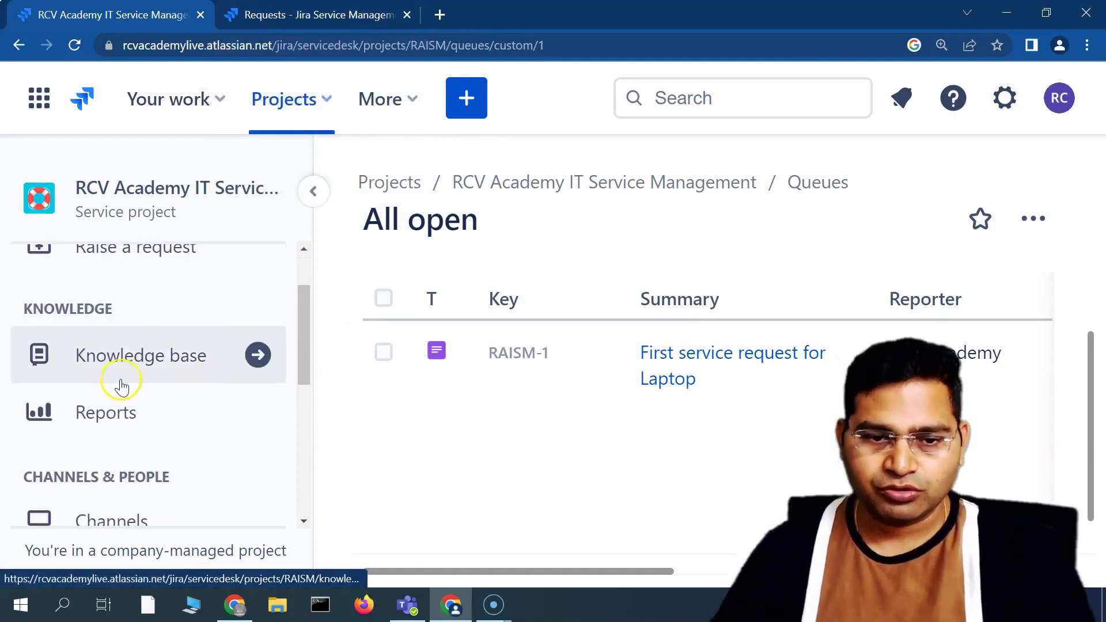
{"action": "left_click", "coordinate": [107, 356]}
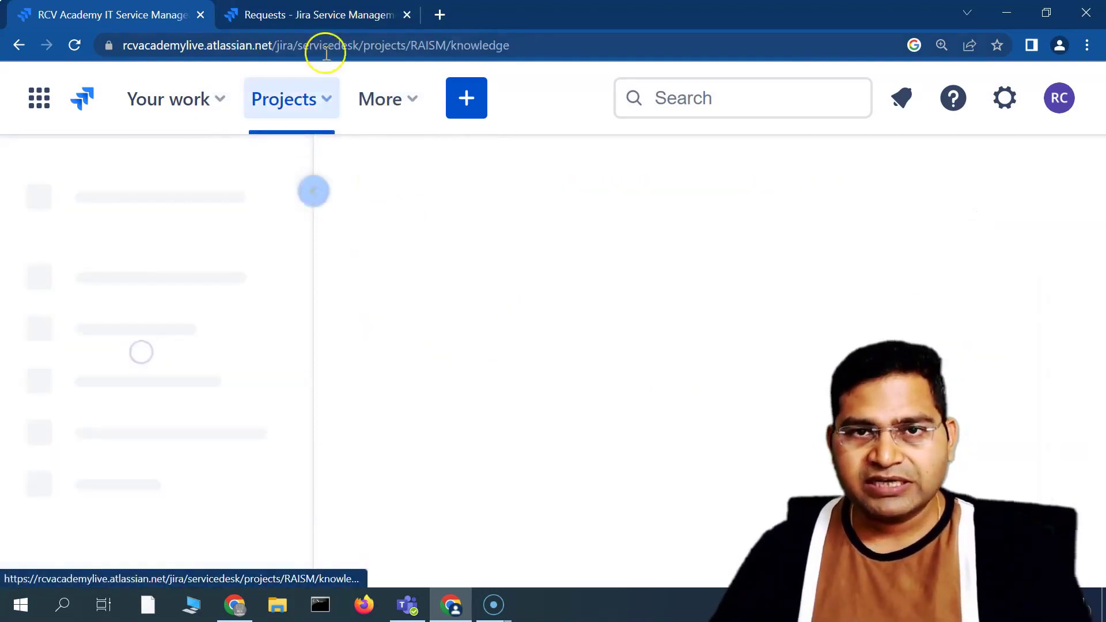
- Switch back to the customer portal and review the Requests options and the list of open requests
{"action": "left_click", "coordinate": [323, 13]}
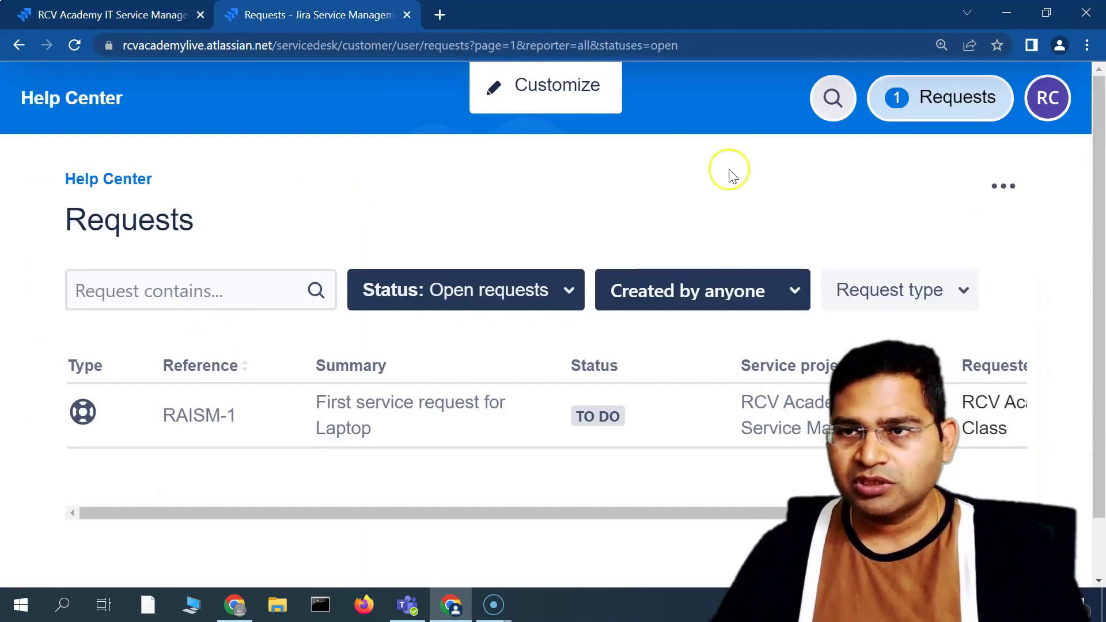
{"action": "left_click", "coordinate": [936, 116]}
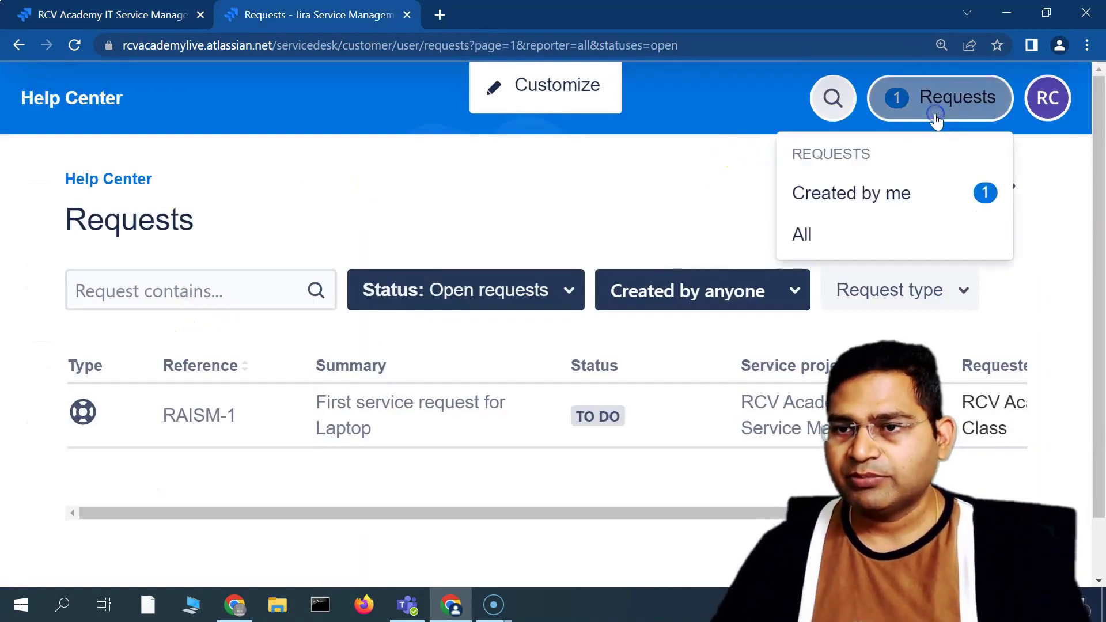
{"action": "left_click", "coordinate": [553, 198]}
{"action": "scroll", "coordinate": [317, 390], "scroll_direction": "down", "scroll_amount": 1}
{"action": "scroll", "coordinate": [526, 451], "scroll_direction": "up", "scroll_amount": 1}
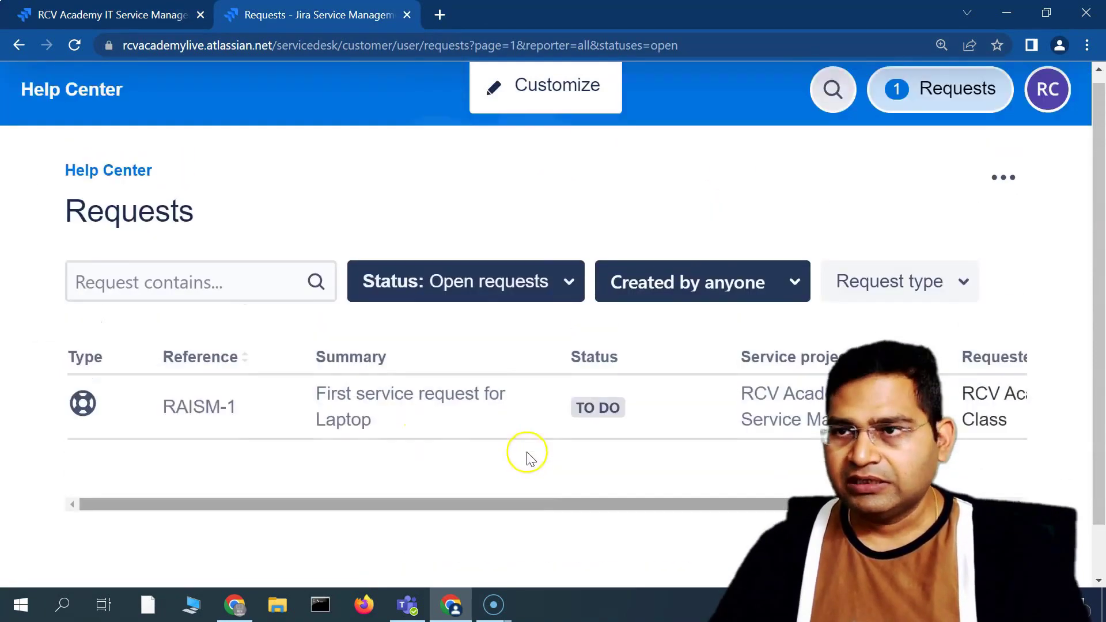
- Go through the Help Center to the IT Service Management portal and open a new Submit a request or incident form
{"action": "left_click", "coordinate": [97, 180]}
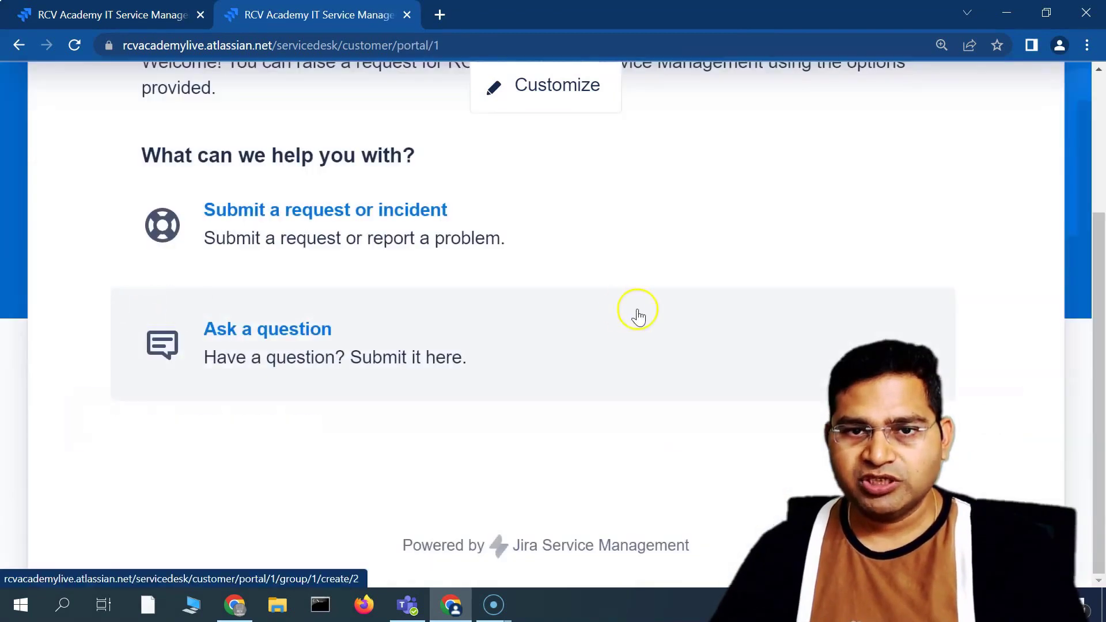
{"action": "scroll", "coordinate": [355, 403], "scroll_direction": "up", "scroll_amount": 3}
{"action": "mouse_move", "coordinate": [139, 192]}
{"action": "left_mouse_down"}
{"action": "mouse_move", "coordinate": [276, 272]}
{"action": "mouse_move", "coordinate": [236, 259]}
{"action": "mouse_move", "coordinate": [137, 192]}
{"action": "left_mouse_up"}
{"action": "left_click", "coordinate": [137, 193]}
{"action": "left_click", "coordinate": [296, 384]}
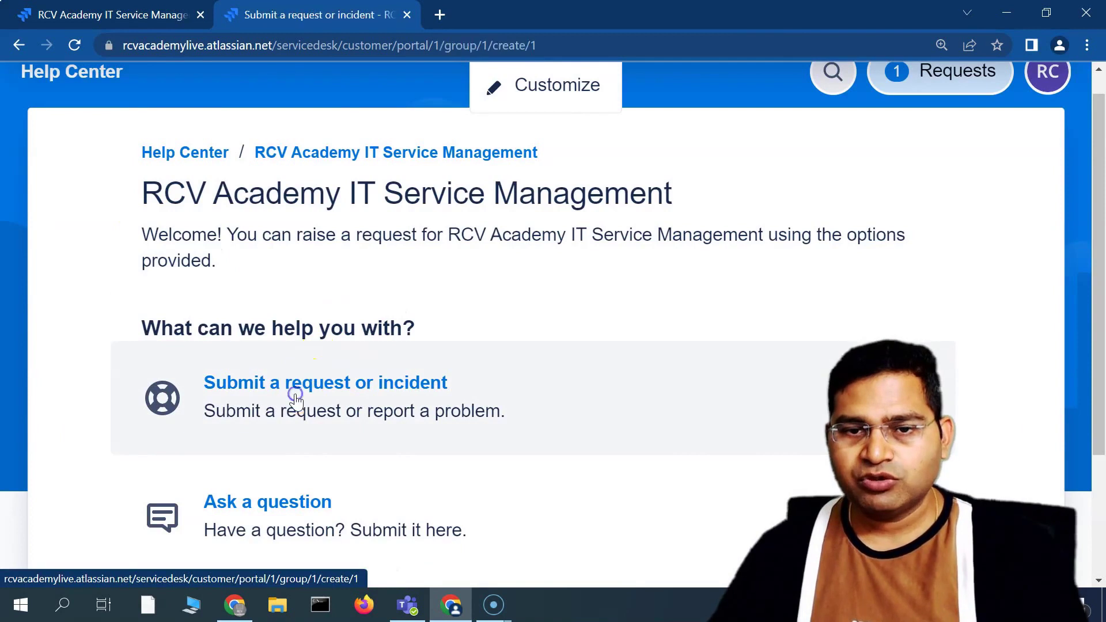
{"action": "scroll", "coordinate": [721, 353], "scroll_direction": "down", "scroll_amount": 5}
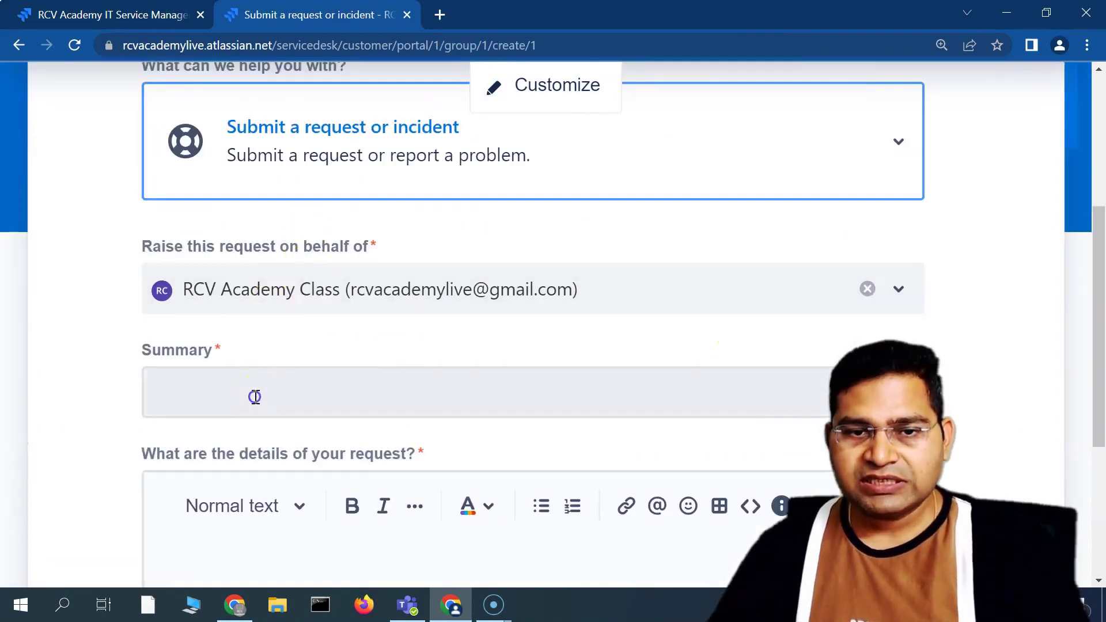
- Set the new request's Summary to "First service request for Laptop" and review the suggested articles
{"action": "left_click", "coordinate": [255, 397]}
{"action": "type", "text": "test"}
{"action": "scroll", "coordinate": [254, 391], "scroll_direction": "down", "scroll_amount": 3}
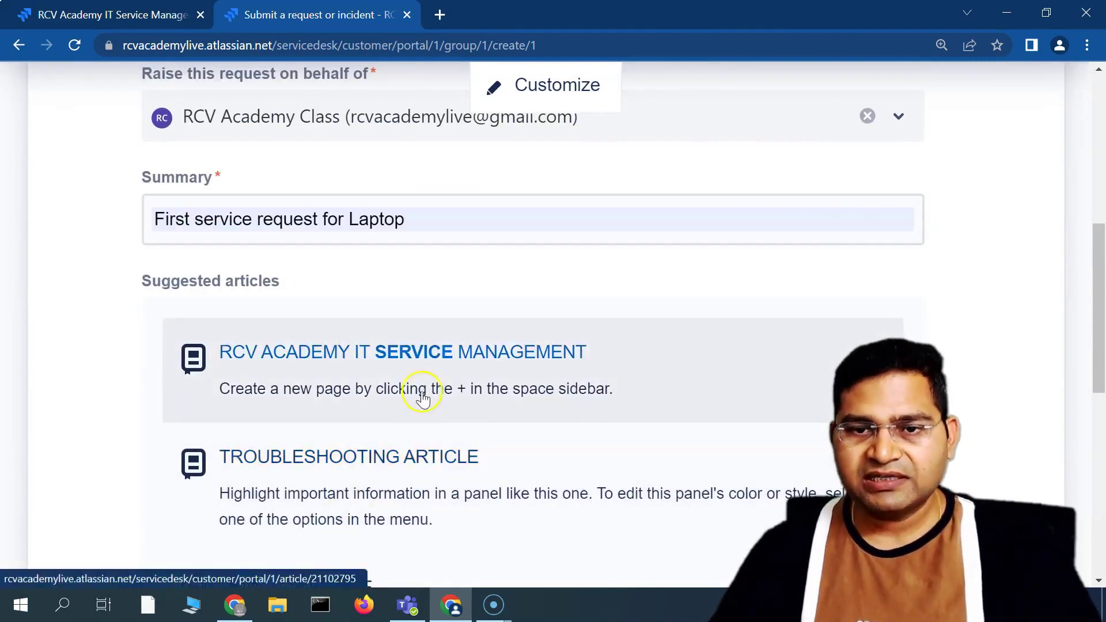
{"action": "scroll", "coordinate": [419, 395], "scroll_direction": "down", "scroll_amount": 1}
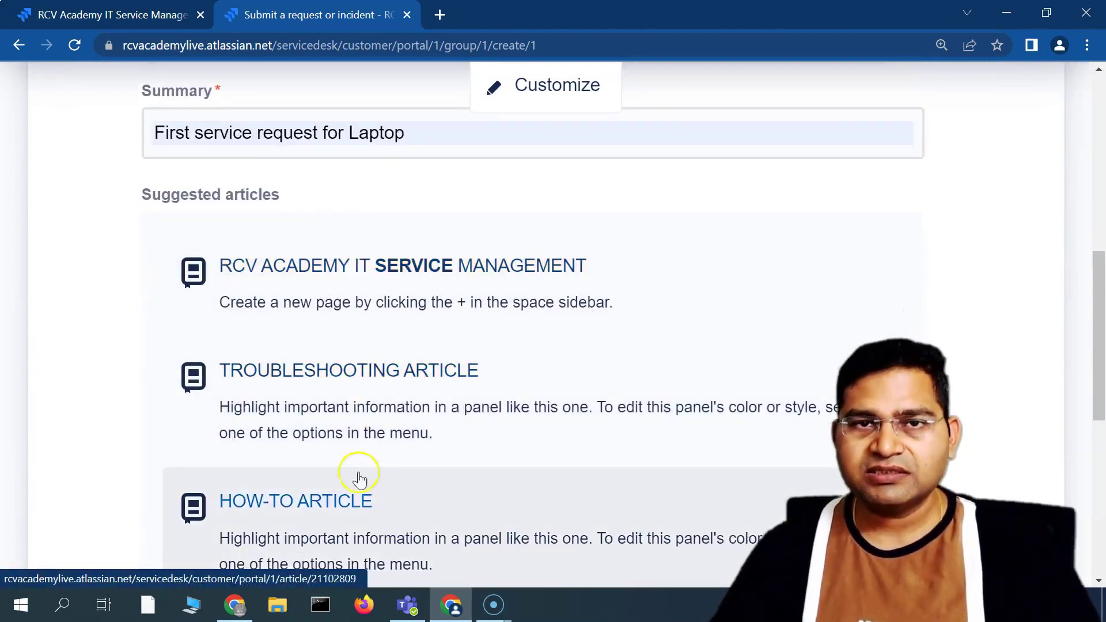
- Compare the articles in the project's knowledge base with the suggested articles on the portal's request form
{"action": "left_click", "coordinate": [139, 23]}
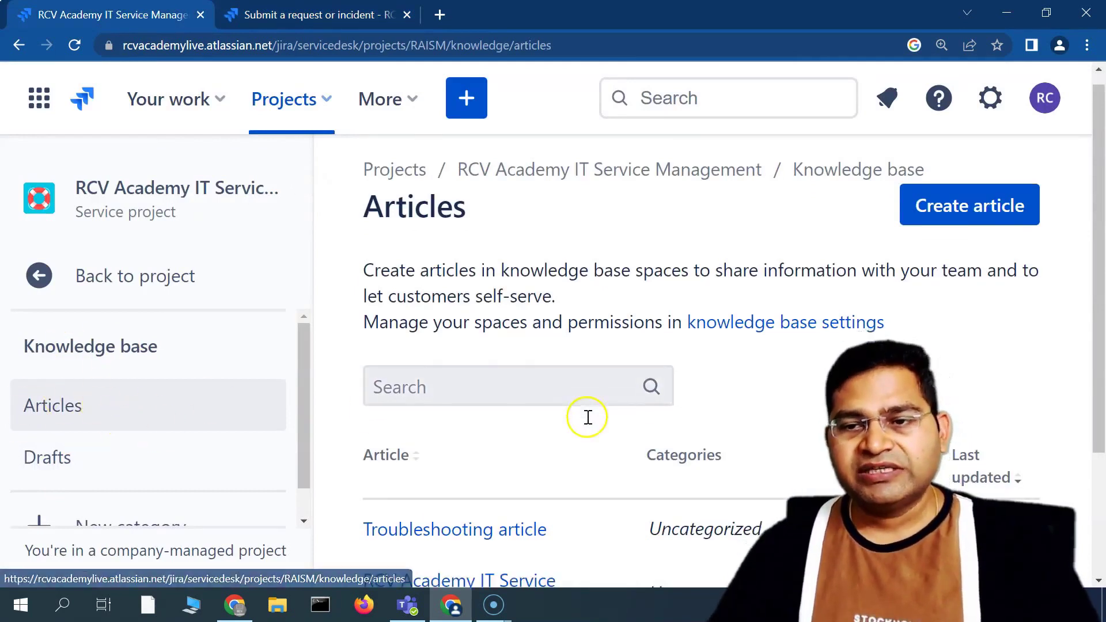
{"action": "scroll", "coordinate": [587, 415], "scroll_direction": "down", "scroll_amount": 3}
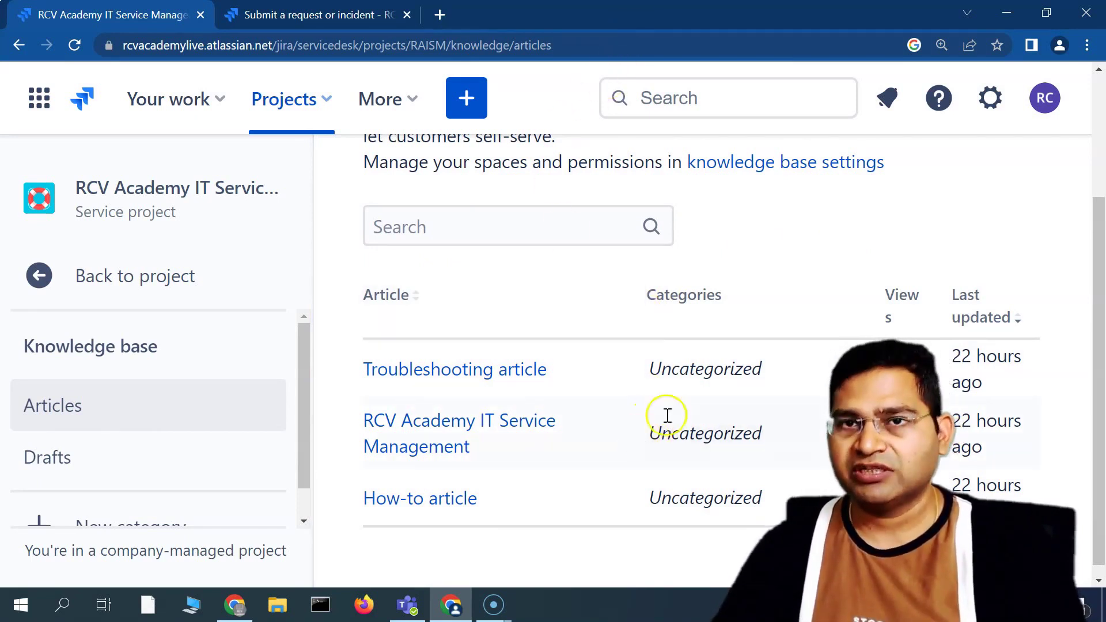
{"action": "left_click", "coordinate": [316, 17]}
{"action": "scroll", "coordinate": [321, 173], "scroll_direction": "down", "scroll_amount": 3}
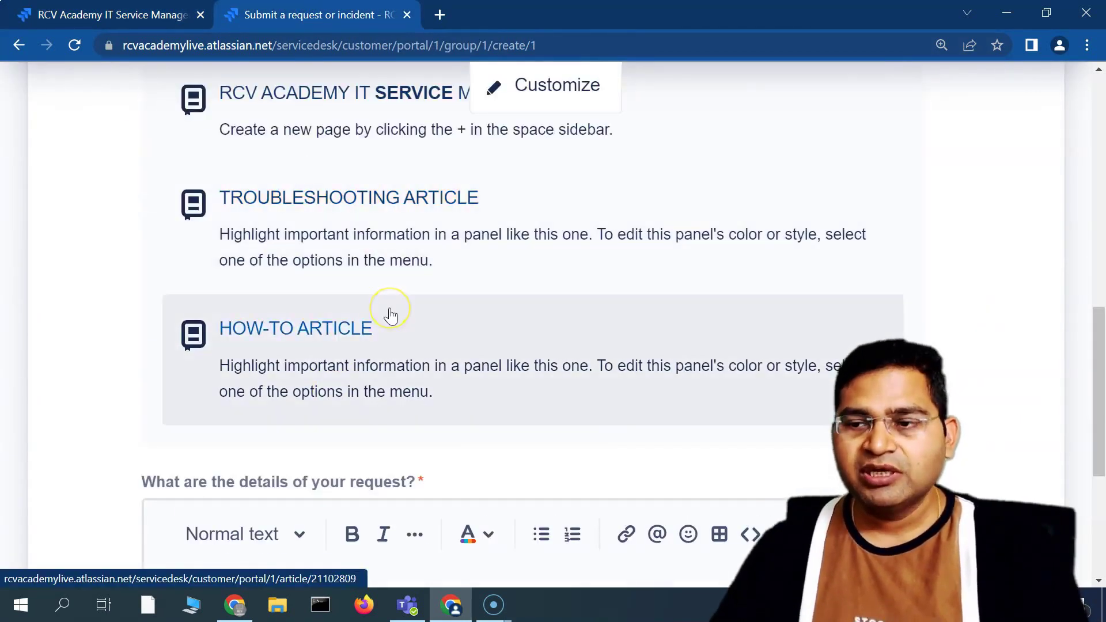
{"action": "scroll", "coordinate": [390, 315], "scroll_direction": "up", "scroll_amount": 3}
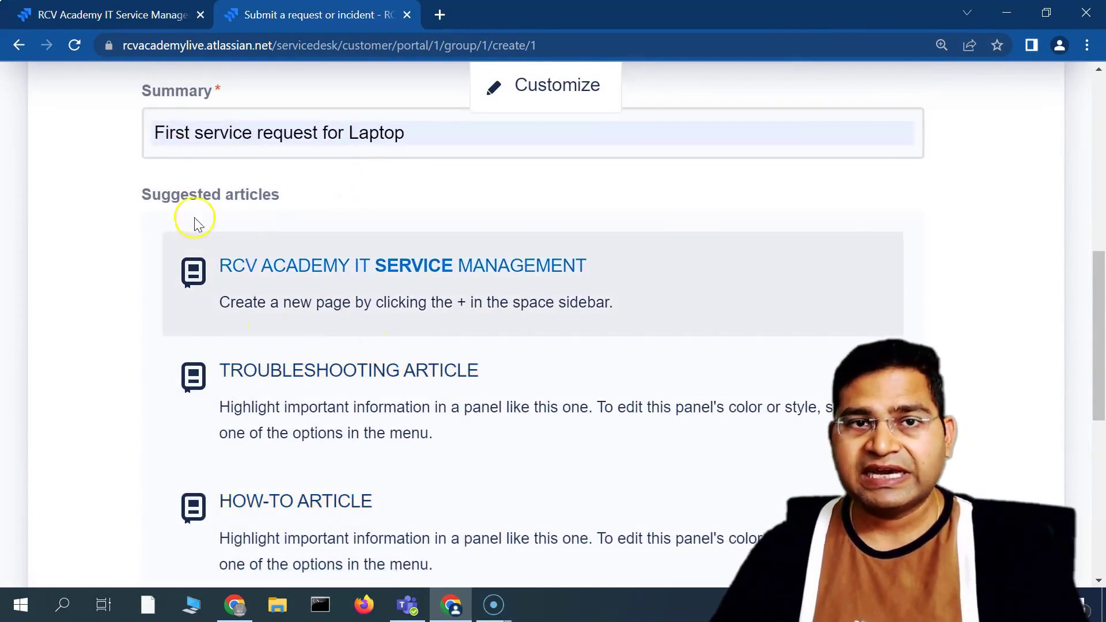
- Switch back to the service project, leave the knowledge base and review the Workload report's agents and issues in progress
{"action": "left_click", "coordinate": [112, 19]}
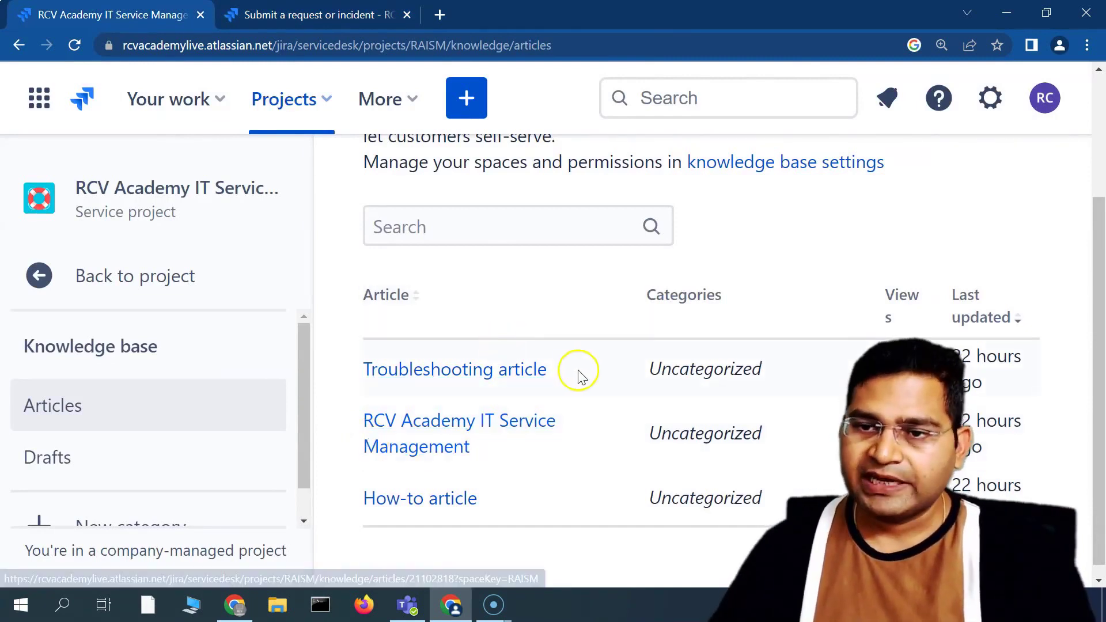
{"action": "scroll", "coordinate": [192, 438], "scroll_direction": "down", "scroll_amount": 1}
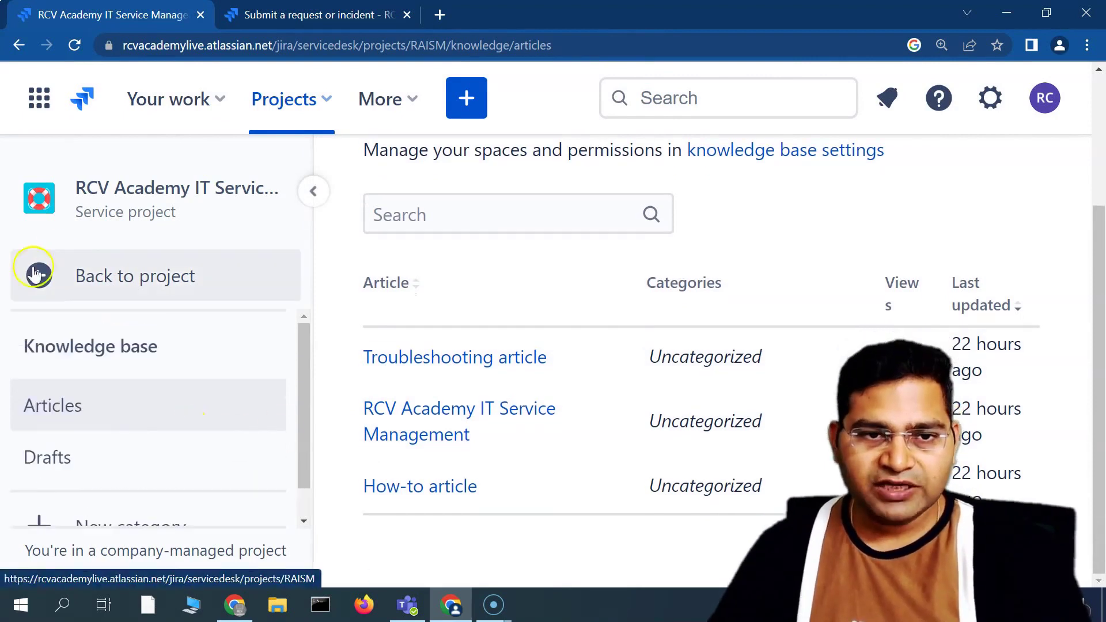
{"action": "left_click", "coordinate": [40, 276]}
{"action": "scroll", "coordinate": [90, 352], "scroll_direction": "down", "scroll_amount": 3}
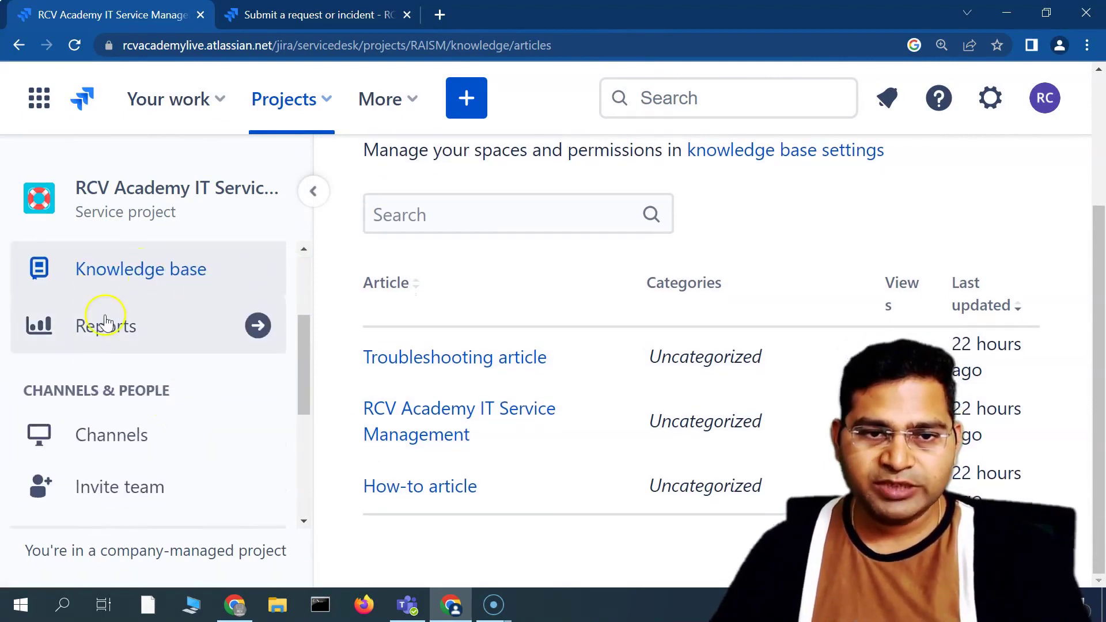
{"action": "left_click", "coordinate": [120, 335]}
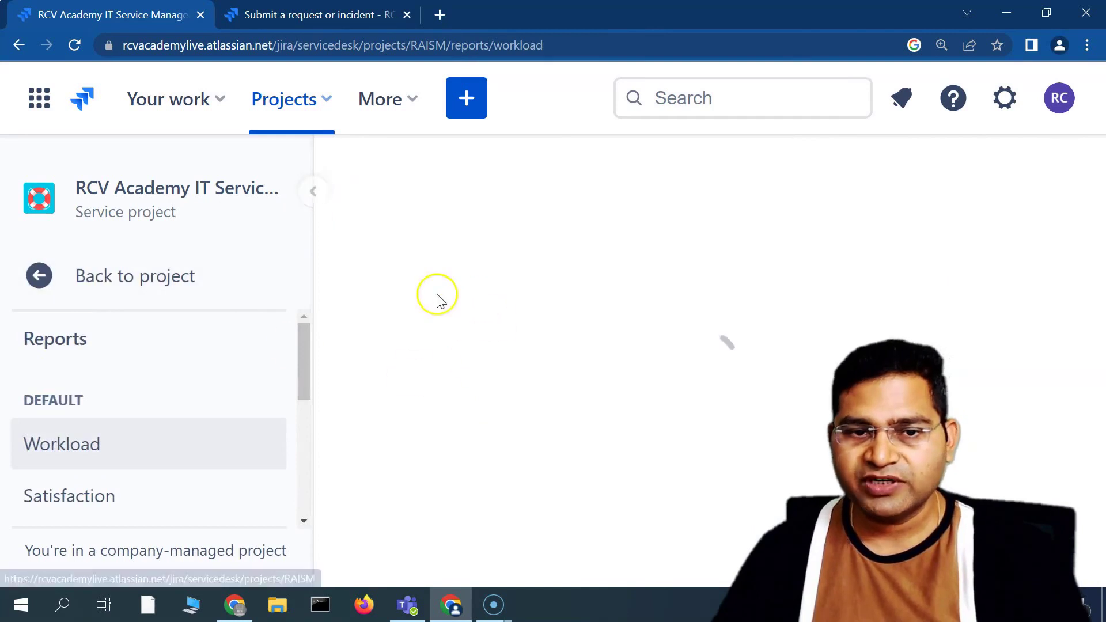
{"action": "scroll", "coordinate": [604, 348], "scroll_direction": "down", "scroll_amount": 3}
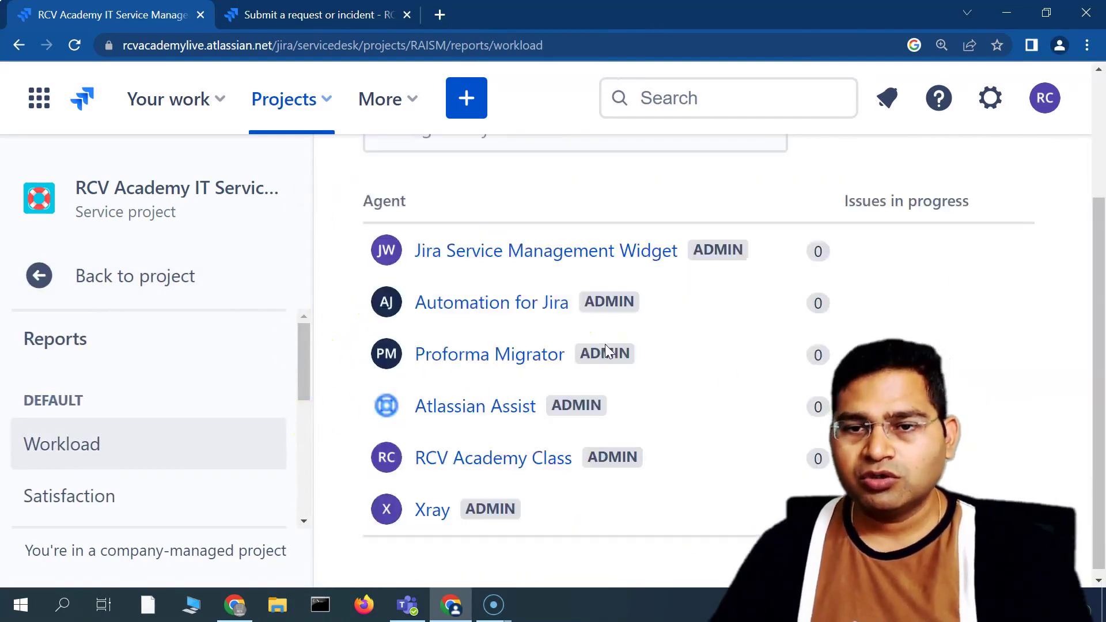
{"action": "scroll", "coordinate": [462, 424], "scroll_direction": "up", "scroll_amount": 3}
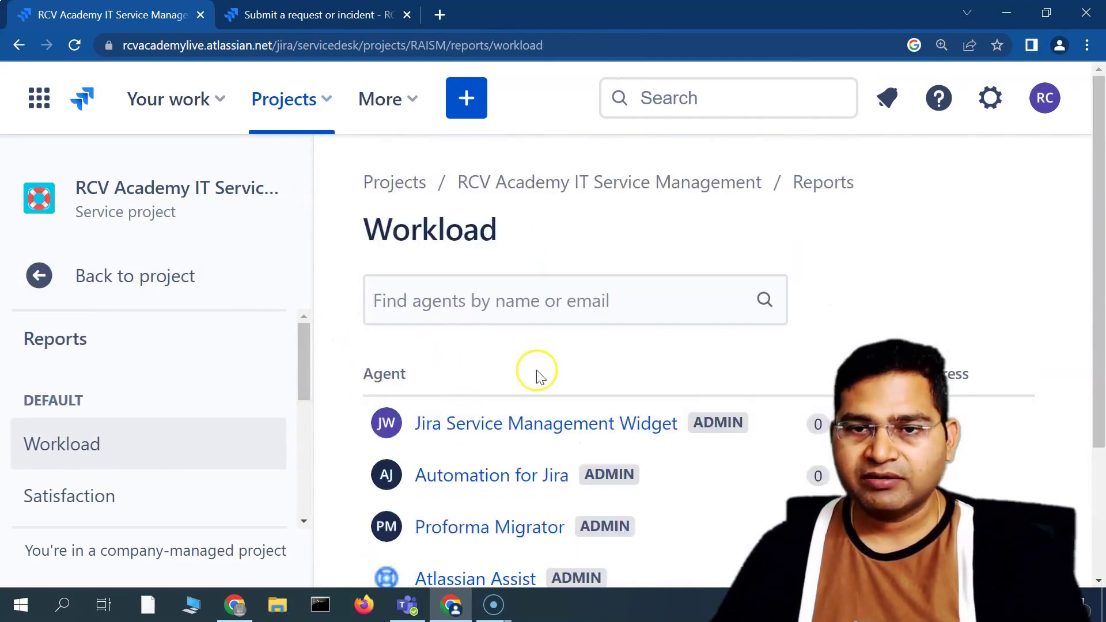
{"action": "scroll", "coordinate": [530, 449], "scroll_direction": "down", "scroll_amount": 2}
- Open the Satisfaction report and look through the other default and custom reports available for the project
{"action": "scroll", "coordinate": [116, 404], "scroll_direction": "down", "scroll_amount": 3}
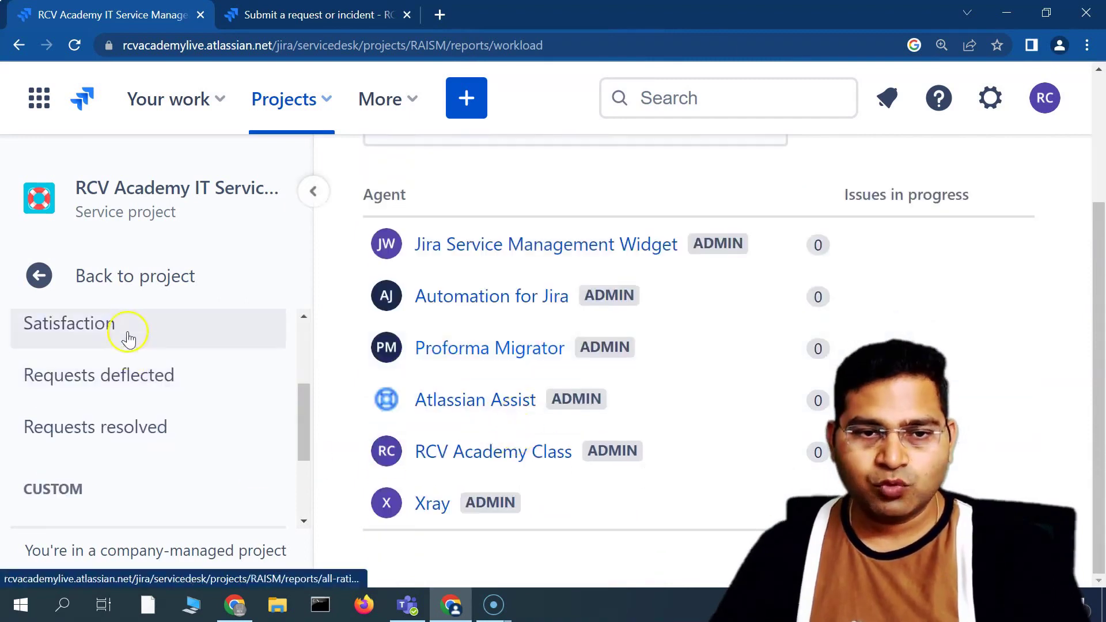
{"action": "left_click", "coordinate": [128, 335]}
{"action": "scroll", "coordinate": [116, 419], "scroll_direction": "up", "scroll_amount": 3}
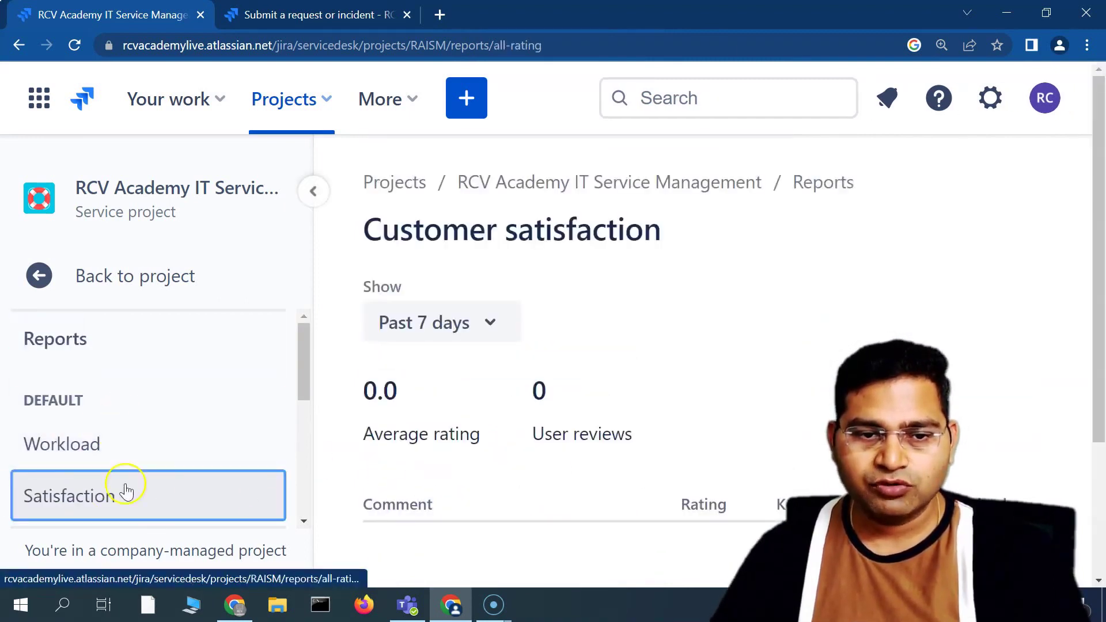
{"action": "scroll", "coordinate": [587, 369], "scroll_direction": "down", "scroll_amount": 3}
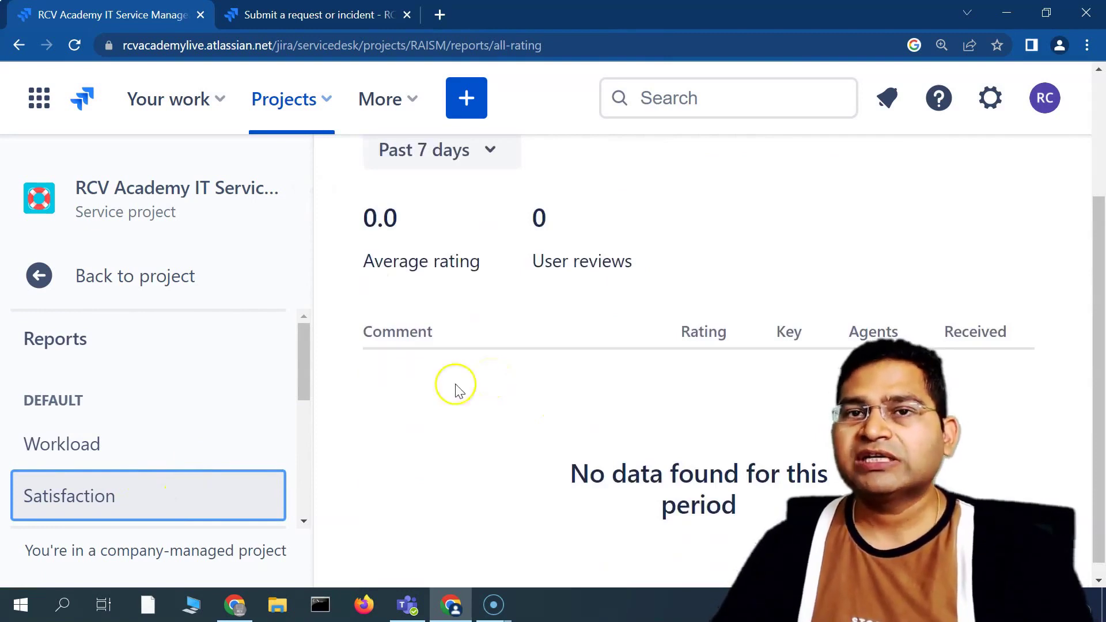
{"action": "scroll", "coordinate": [136, 461], "scroll_direction": "down", "scroll_amount": 3}
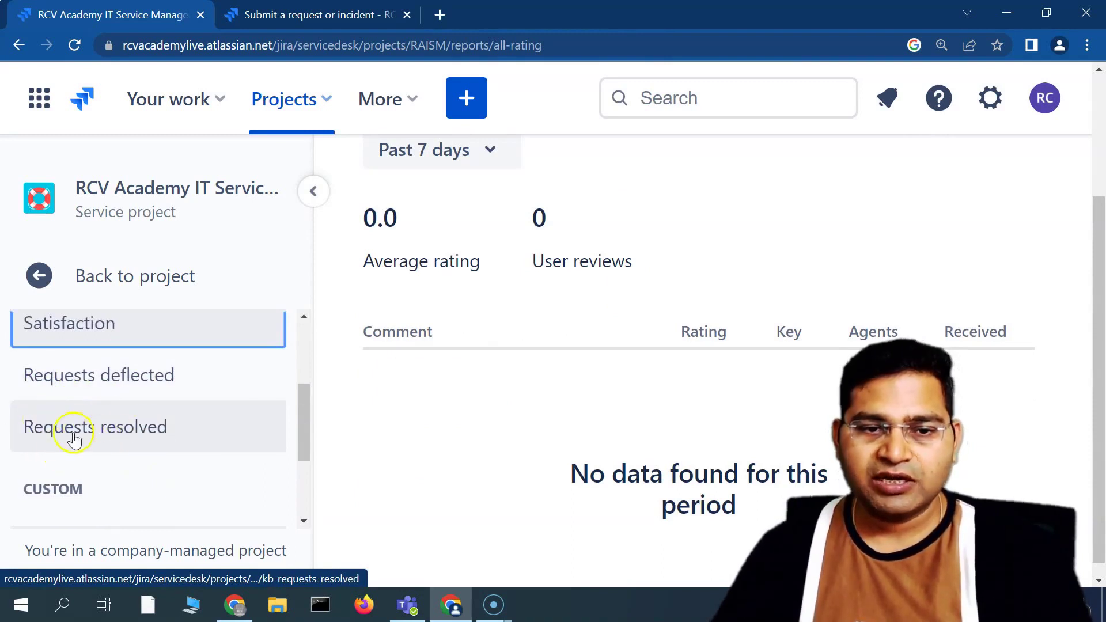
{"action": "scroll", "coordinate": [74, 439], "scroll_direction": "down", "scroll_amount": 3}
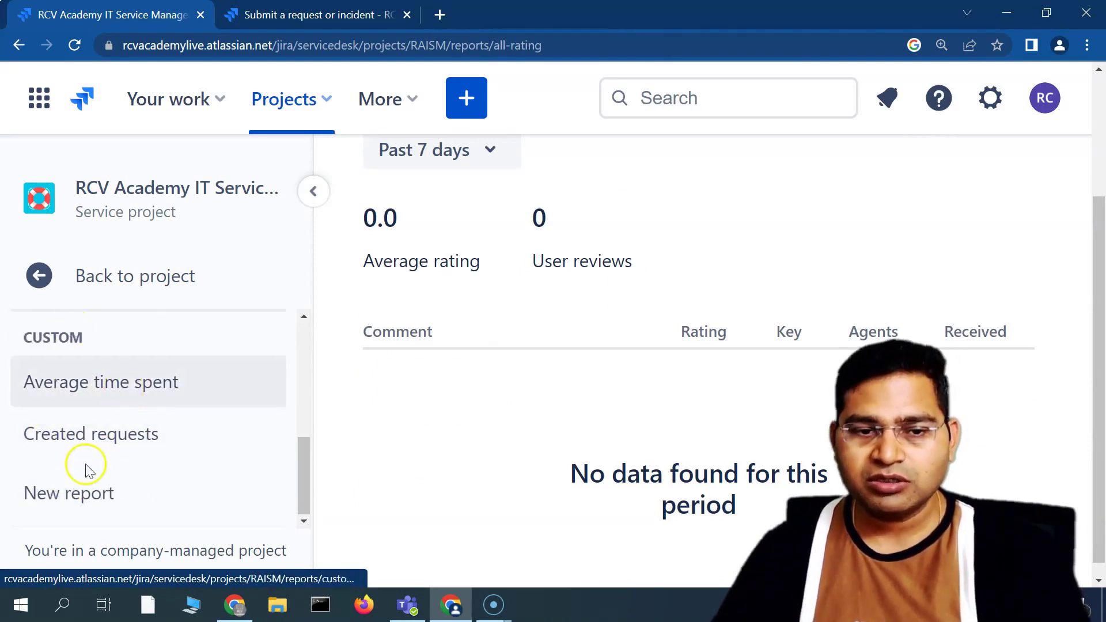
- Leave the reports and open the project's Channels overview under Channels & People
{"action": "left_click", "coordinate": [40, 287]}
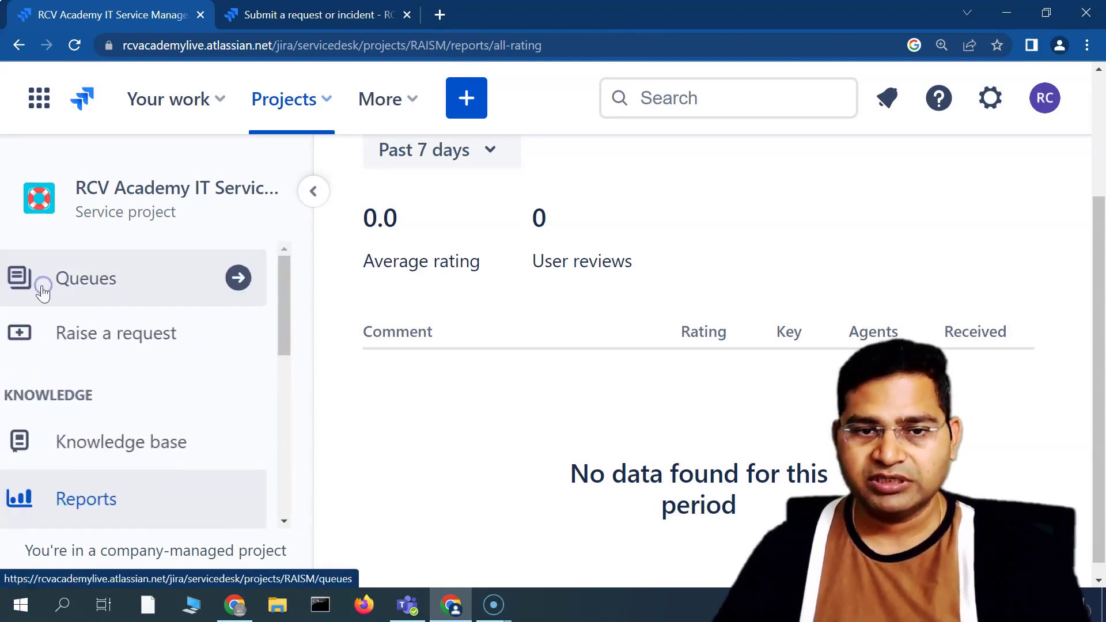
{"action": "scroll", "coordinate": [48, 403], "scroll_direction": "down", "scroll_amount": 3}
{"action": "scroll", "coordinate": [90, 443], "scroll_direction": "down", "scroll_amount": 2}
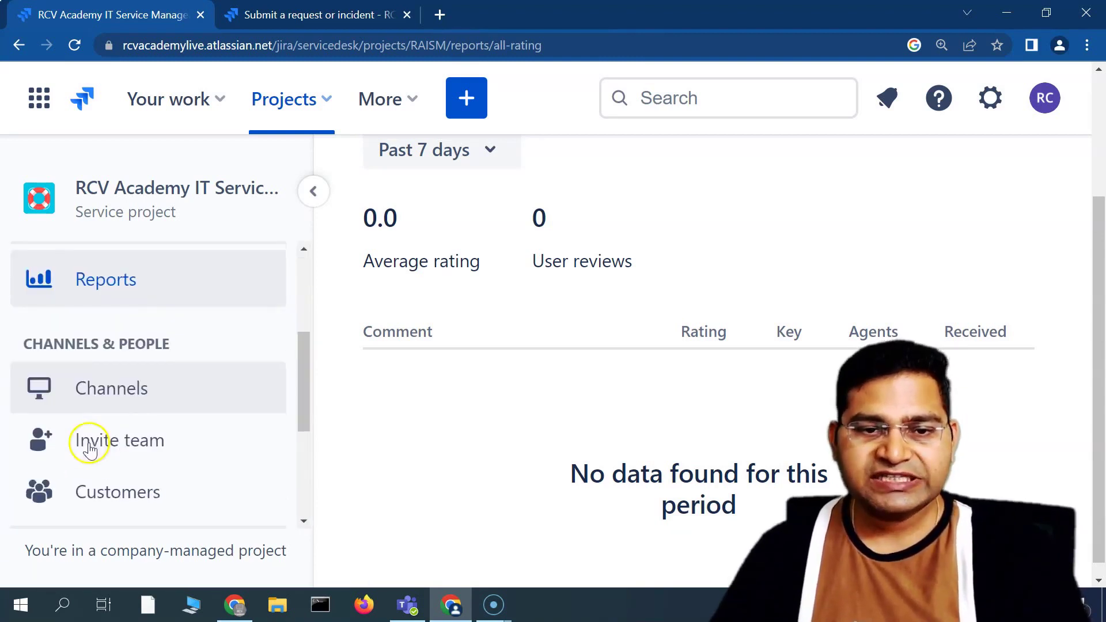
{"action": "scroll", "coordinate": [115, 468], "scroll_direction": "down", "scroll_amount": 2}
{"action": "scroll", "coordinate": [98, 468], "scroll_direction": "up", "scroll_amount": 2}
{"action": "left_click", "coordinate": [154, 363]}
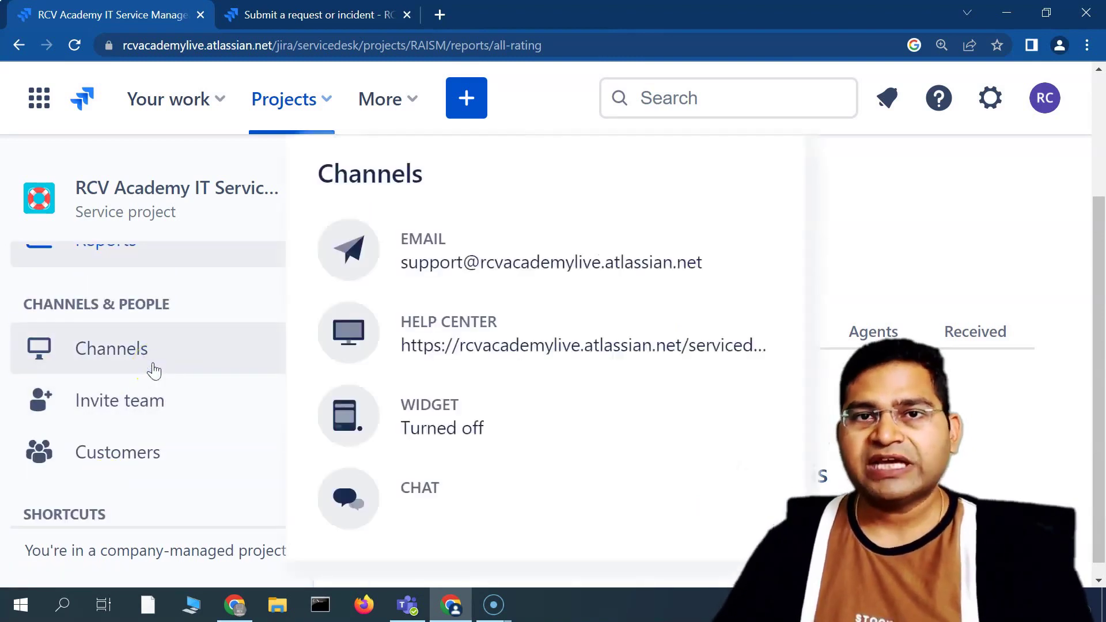
- Switch to the customer portal's request form and review its heading and welcome text
{"action": "left_click", "coordinate": [333, 17]}
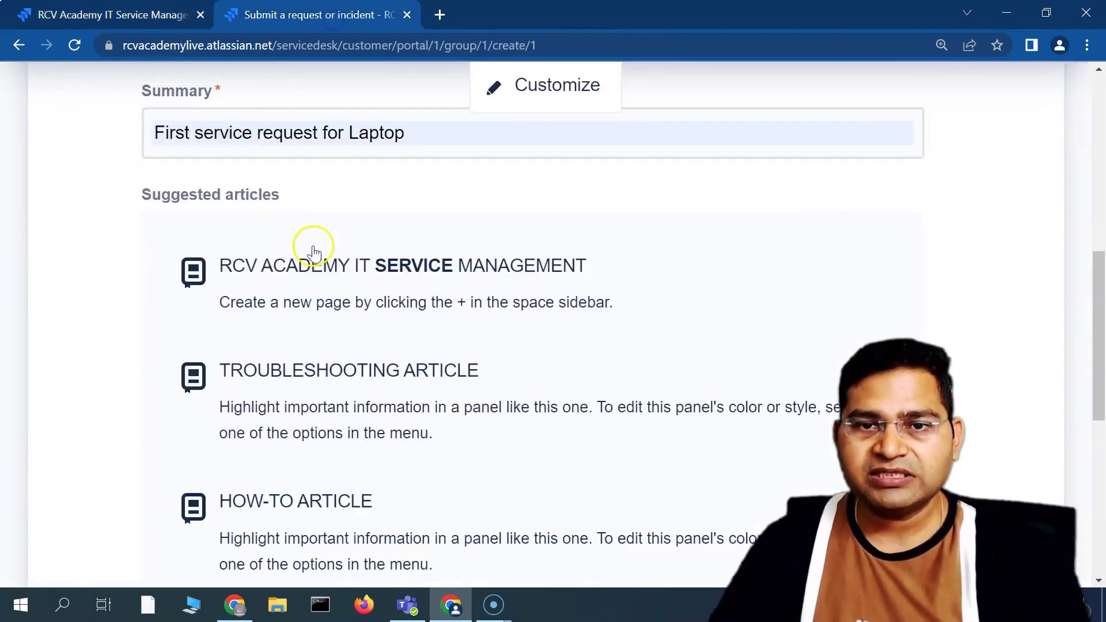
{"action": "scroll", "coordinate": [258, 286], "scroll_direction": "up", "scroll_amount": 8}
{"action": "left_click_drag", "start_coordinate": [208, 220], "coordinate": [118, 230]}
{"action": "left_click", "coordinate": [359, 278]}
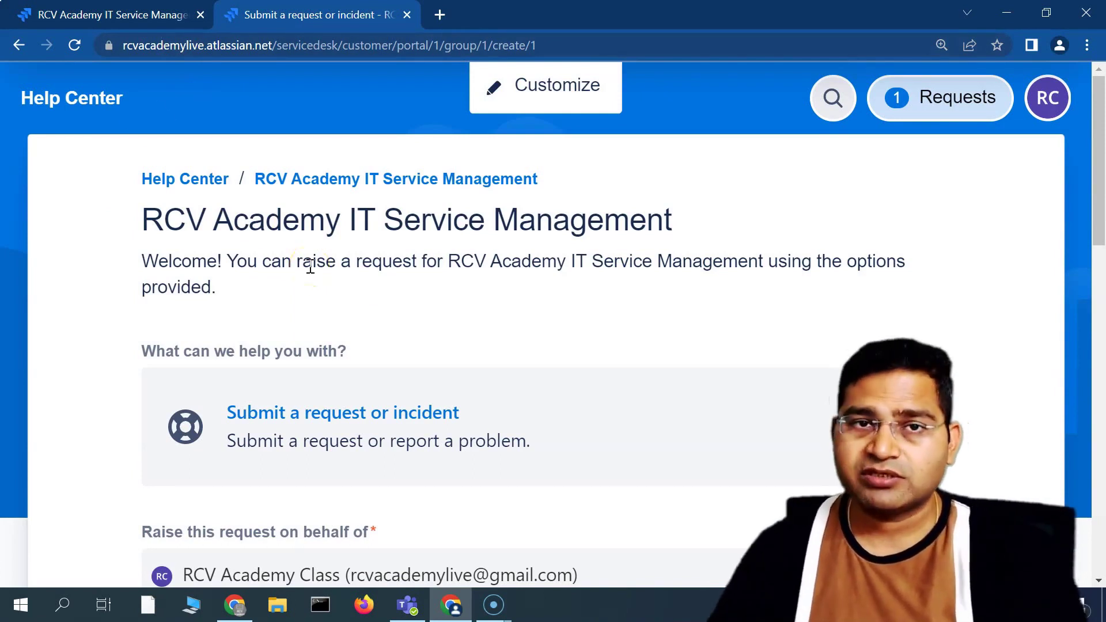
- Return to the service project's Channels overview and examine the Email channel's support address and the Help Center link
{"action": "left_click", "coordinate": [147, 8]}
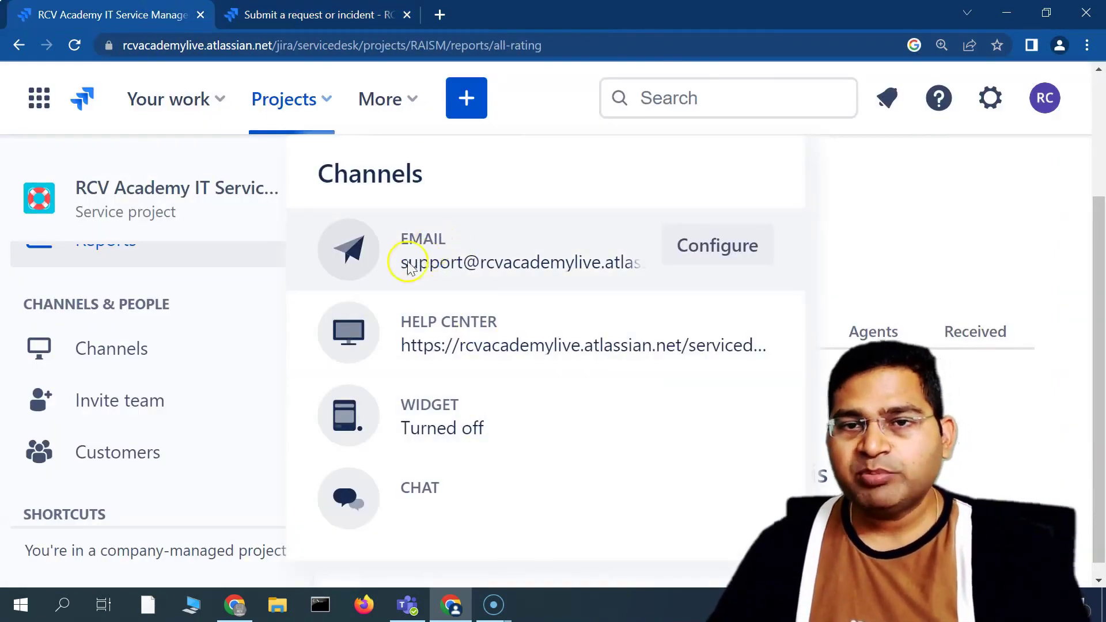
{"action": "left_click_drag", "start_coordinate": [404, 264], "coordinate": [630, 264]}
{"action": "left_click", "coordinate": [540, 223]}
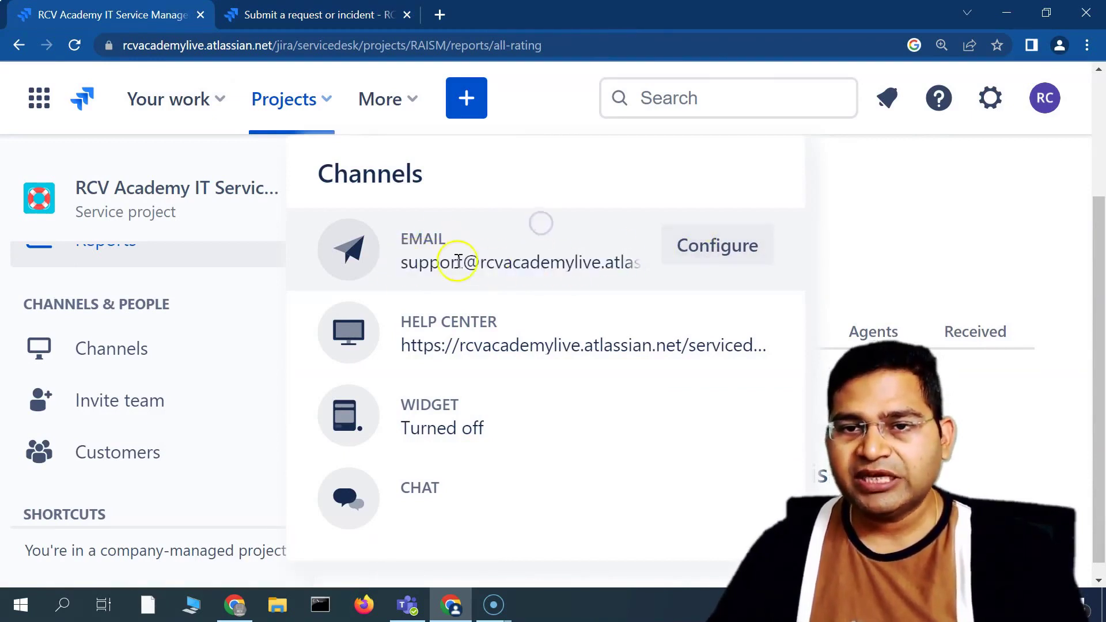
{"action": "left_click_drag", "start_coordinate": [402, 263], "coordinate": [626, 268]}
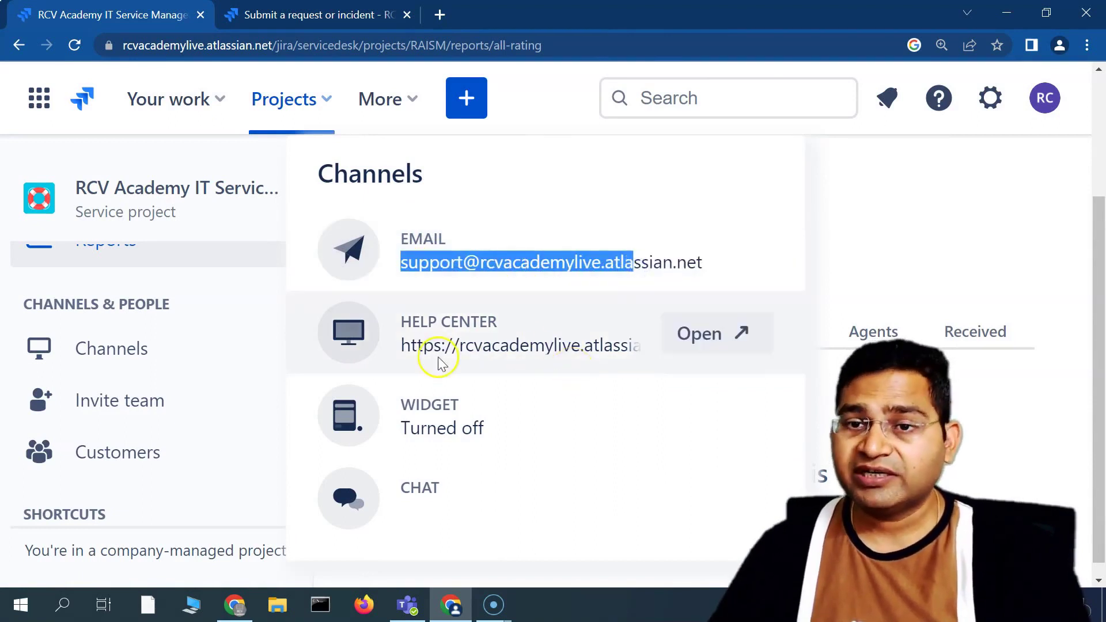
{"action": "scroll", "coordinate": [136, 264], "scroll_direction": "up", "scroll_amount": 1}
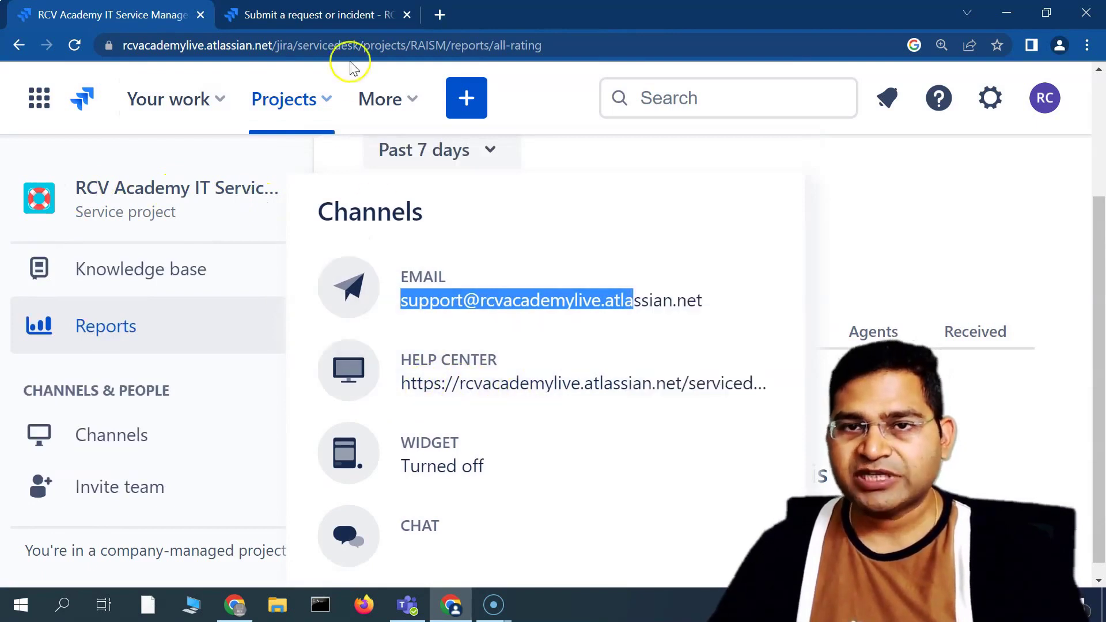
- Compare the Help Center channel with the customer portal, and review the Widget and Chat channels
{"action": "left_click", "coordinate": [331, 14]}
{"action": "left_click", "coordinate": [124, 13]}
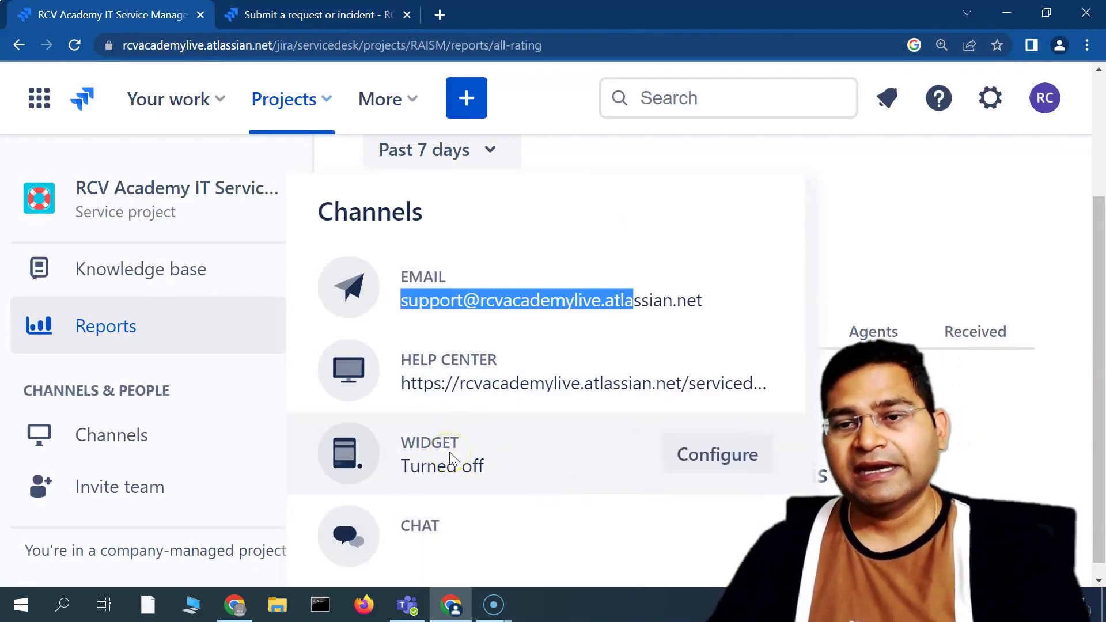
{"action": "scroll", "coordinate": [521, 476], "scroll_direction": "down", "scroll_amount": 1}
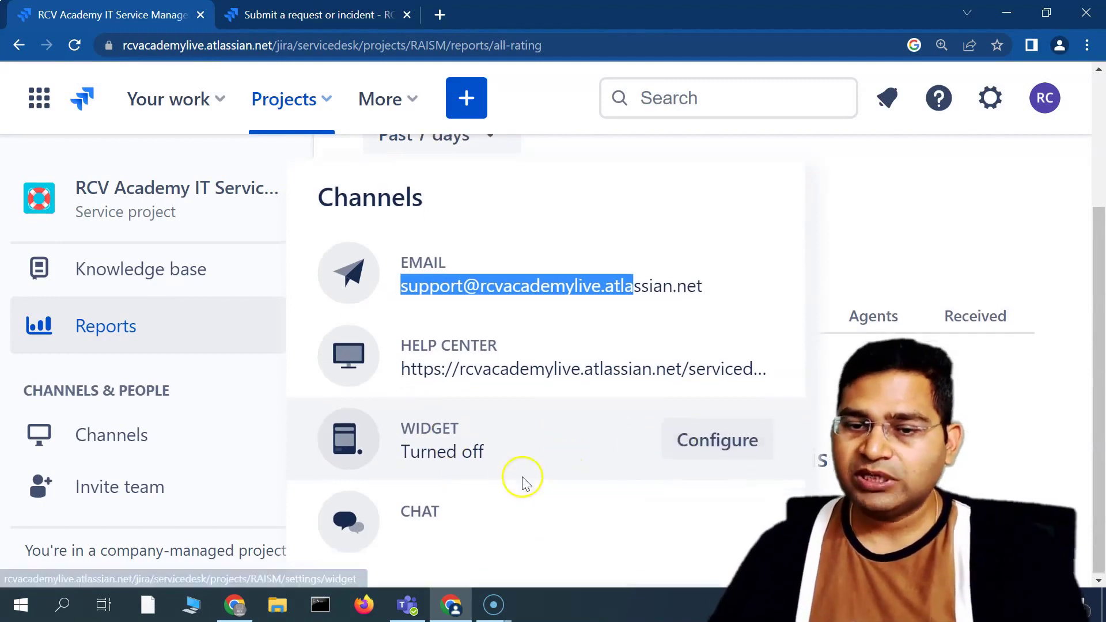
{"action": "mouse_move", "coordinate": [402, 513]}
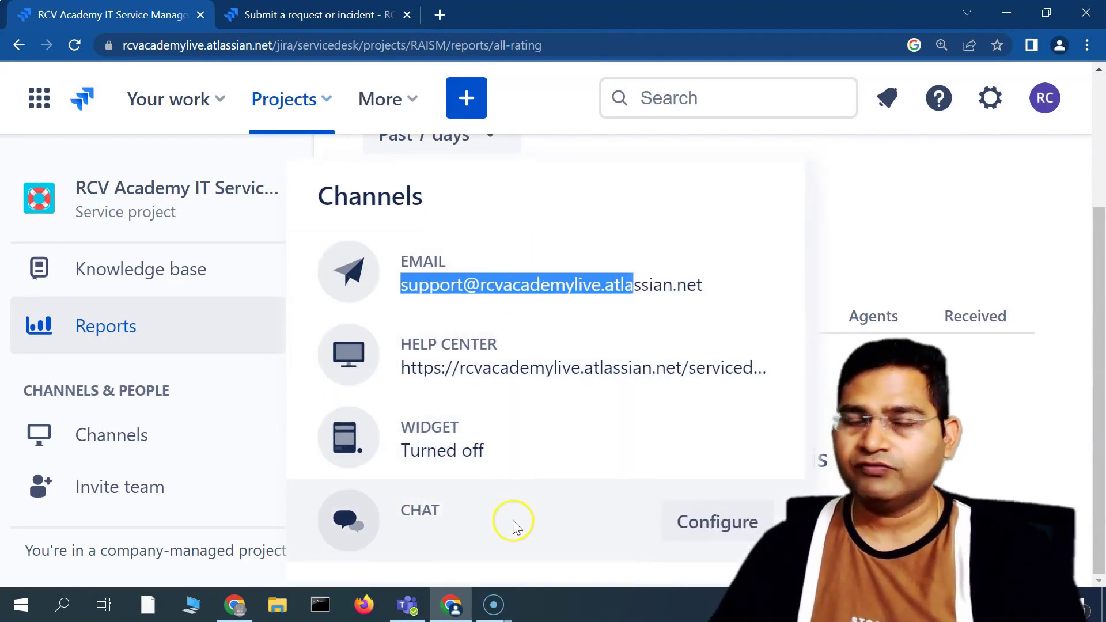
{"action": "mouse_move", "coordinate": [498, 385]}
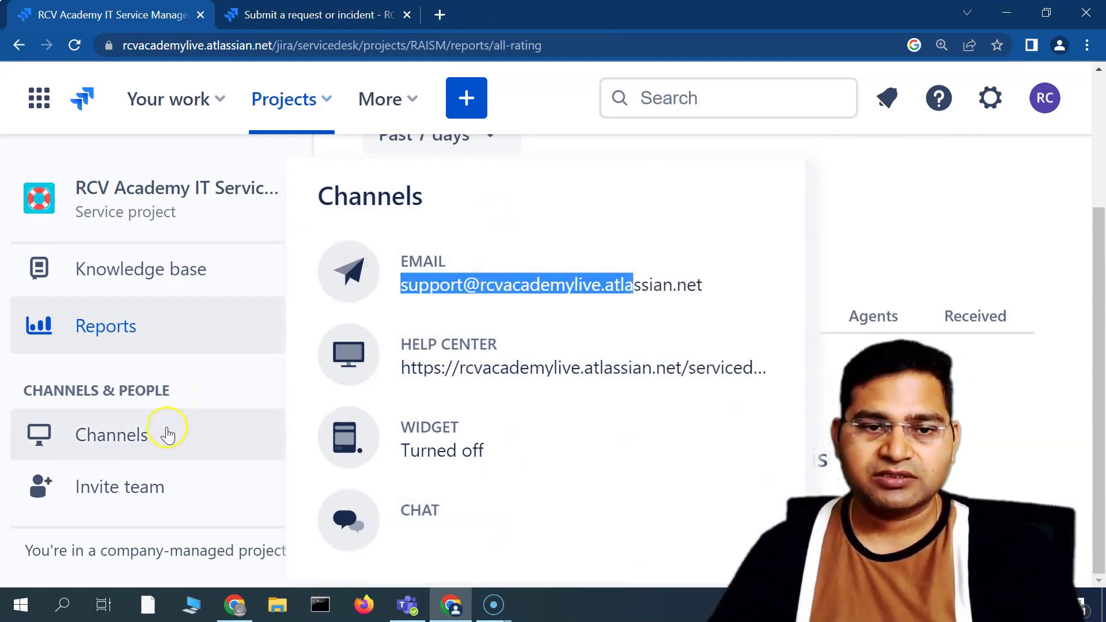
- Look at the Invite team form for adding agents, and open the project's Customers page
{"action": "scroll", "coordinate": [155, 420], "scroll_direction": "down", "scroll_amount": 1}
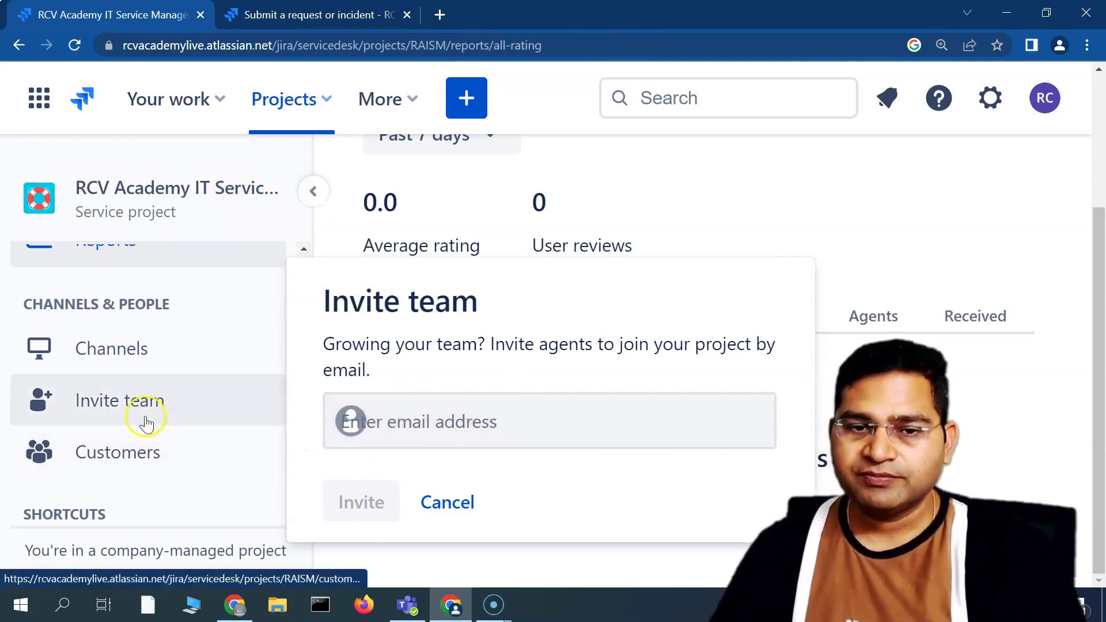
{"action": "scroll", "coordinate": [167, 352], "scroll_direction": "down", "scroll_amount": 3}
{"action": "scroll", "coordinate": [231, 363], "scroll_direction": "up", "scroll_amount": 3}
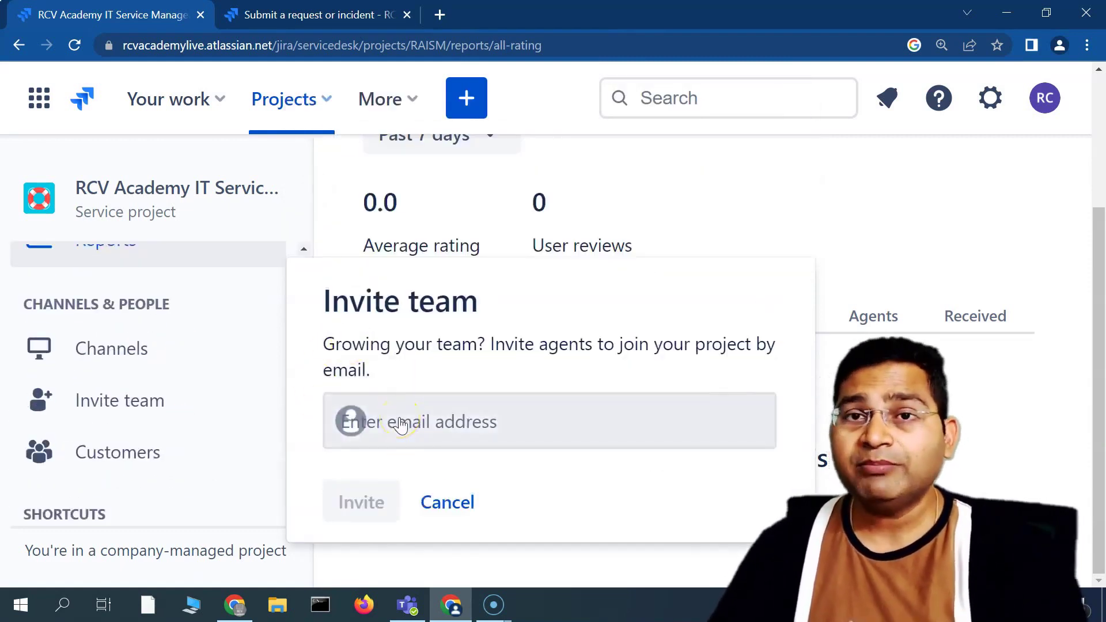
{"action": "left_click", "coordinate": [128, 456]}
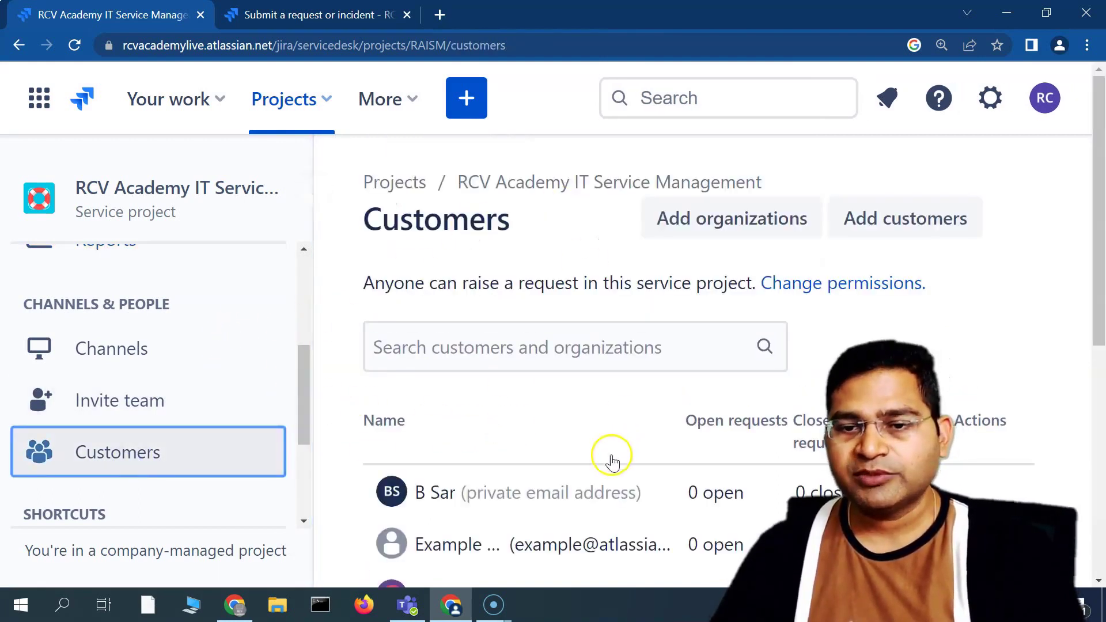
- Switch to the customer portal and examine the welcome section that customers see when raising requests
{"action": "left_click", "coordinate": [291, 13]}
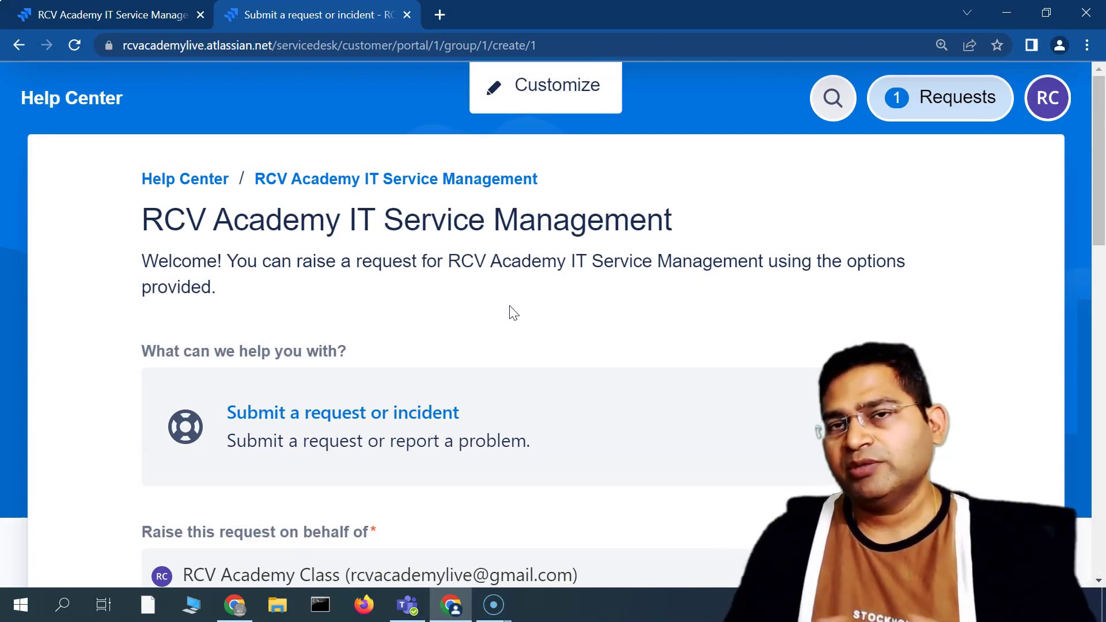
{"action": "left_click_drag", "start_coordinate": [599, 222], "coordinate": [626, 271]}
{"action": "left_click", "coordinate": [632, 283]}
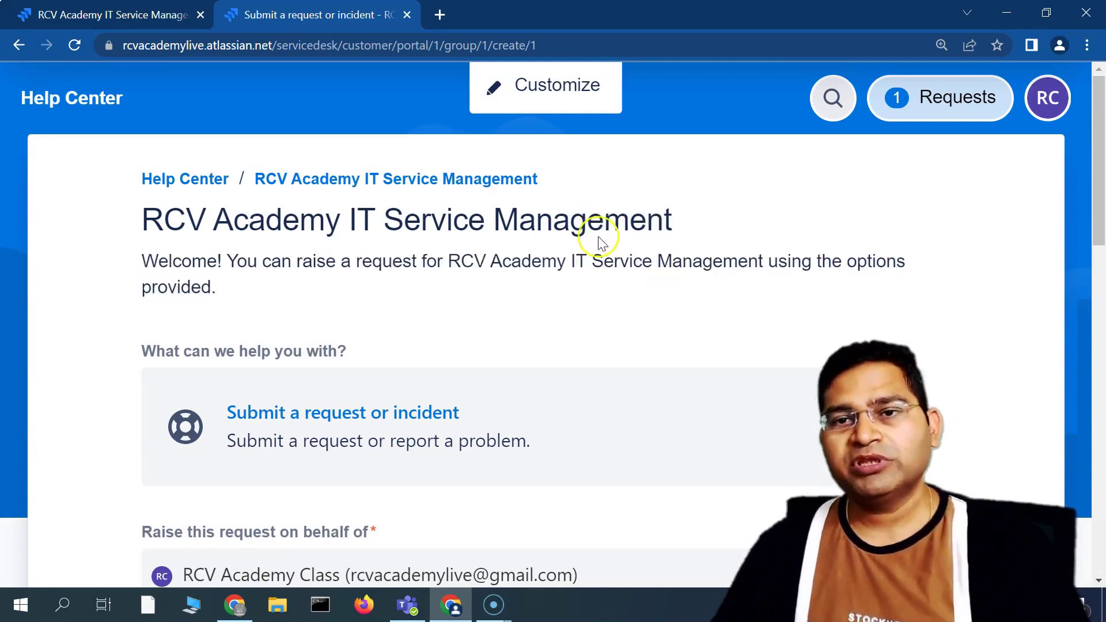
{"action": "left_click_drag", "start_coordinate": [601, 228], "coordinate": [617, 278]}
{"action": "left_click", "coordinate": [620, 281]}
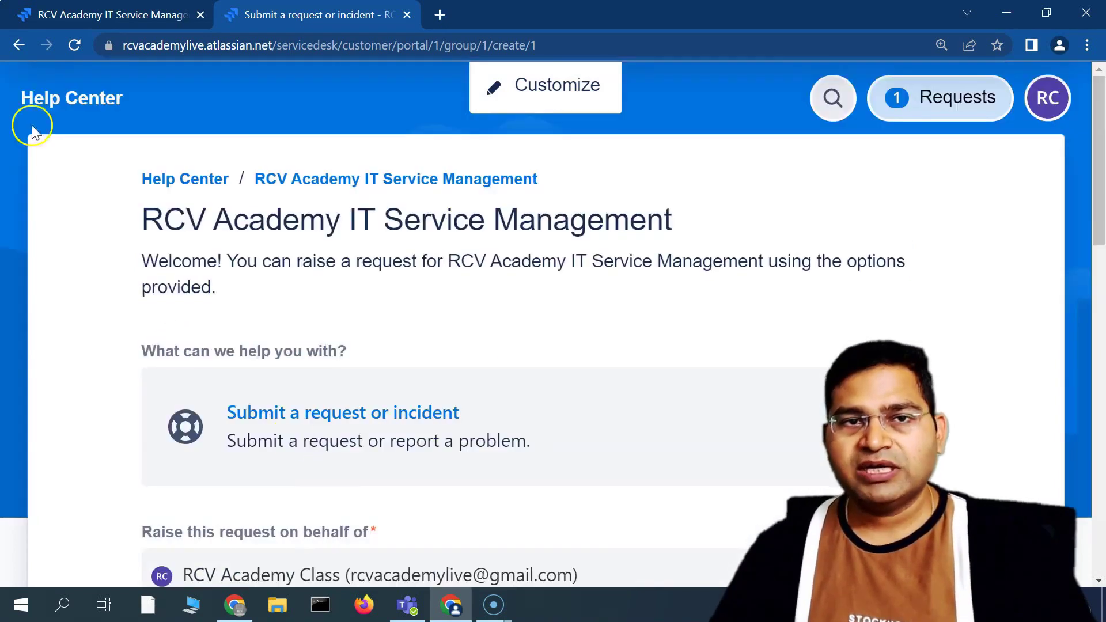
- Return to the Customers page, view the Add organizations form and dismiss it without adding anything
{"action": "left_click", "coordinate": [133, 13]}
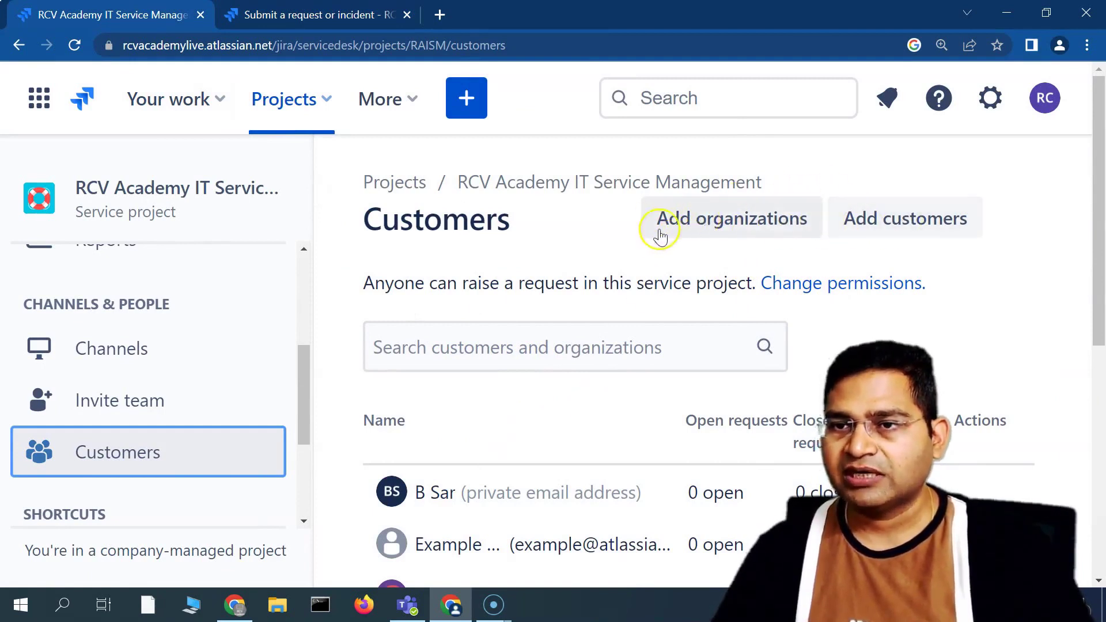
{"action": "left_click", "coordinate": [716, 217]}
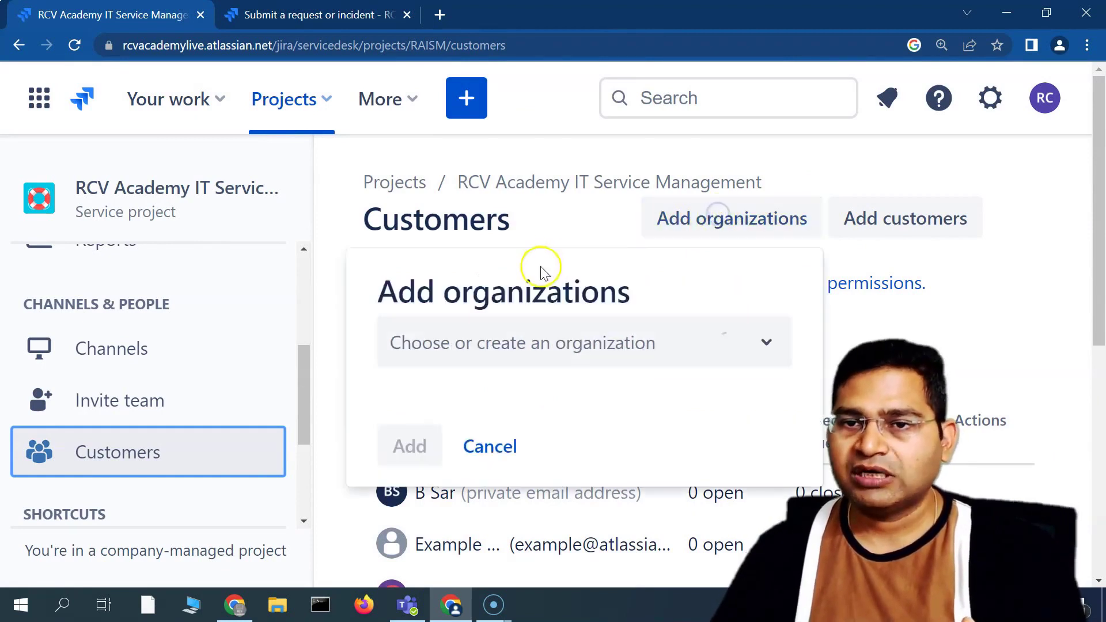
{"action": "left_click", "coordinate": [1057, 292]}
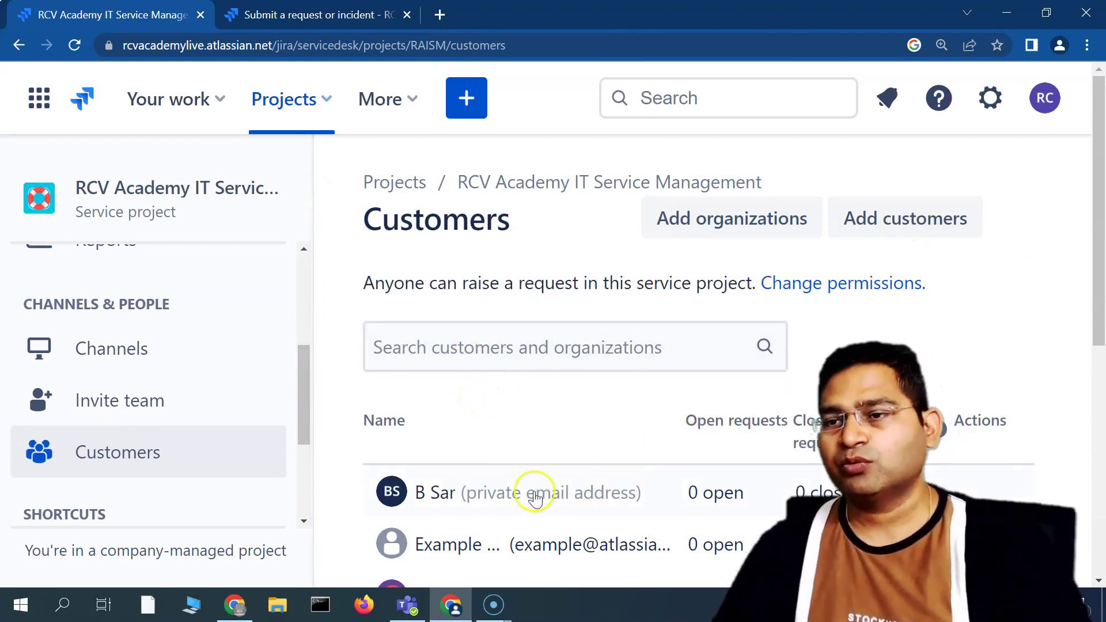
- View the project's Add shortcut form with its web address and name fields, and dismiss it without adding a shortcut
{"action": "scroll", "coordinate": [148, 455], "scroll_direction": "down", "scroll_amount": 3}
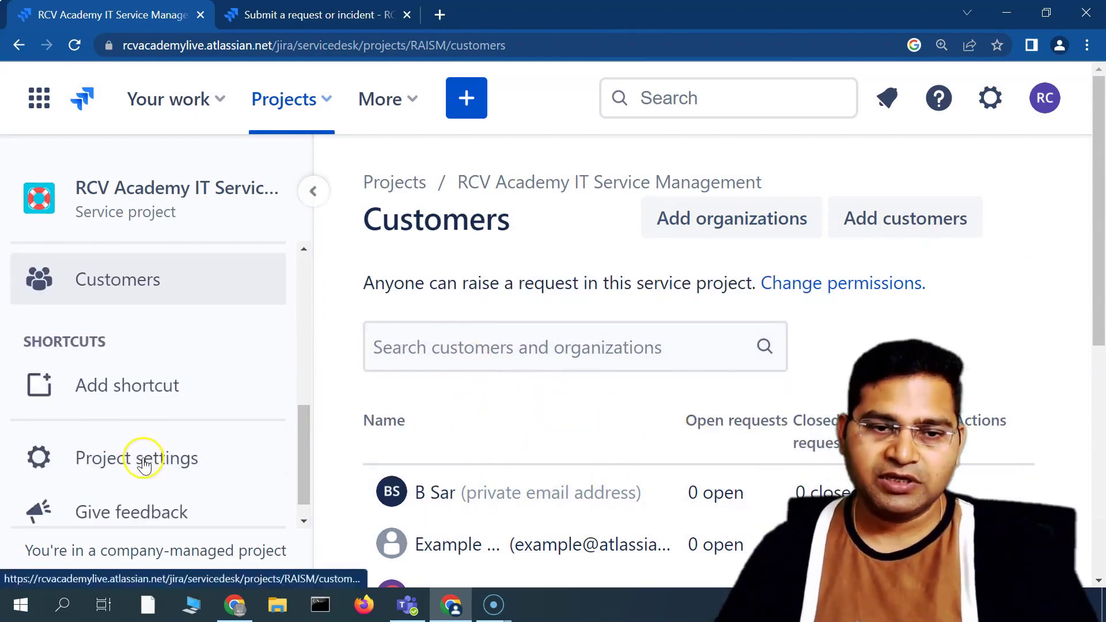
{"action": "left_click", "coordinate": [128, 403]}
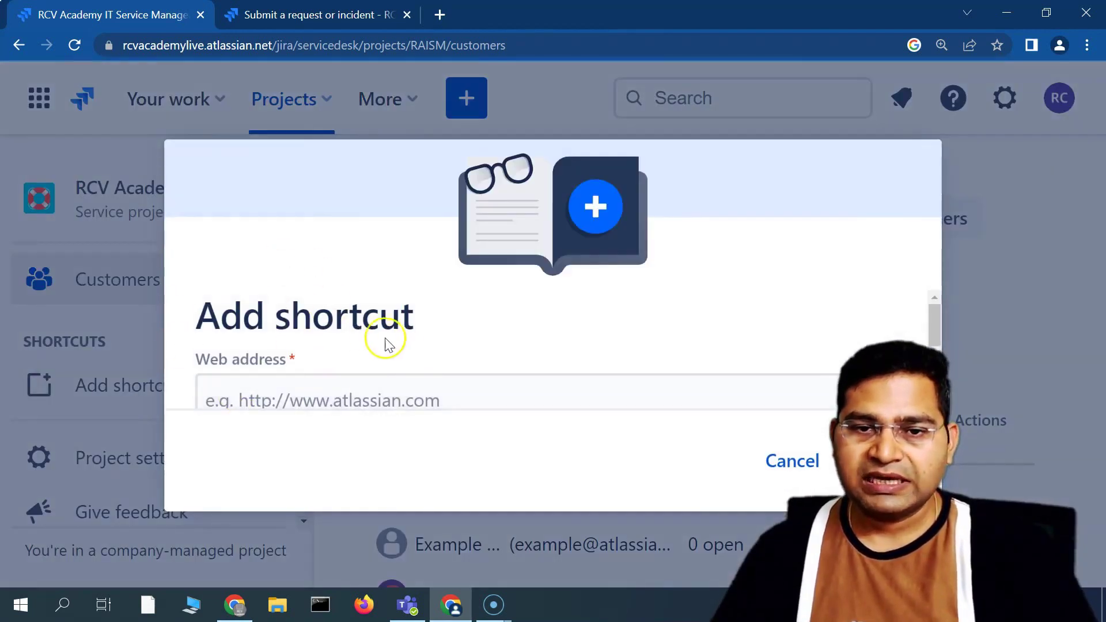
{"action": "scroll", "coordinate": [390, 334], "scroll_direction": "down", "scroll_amount": 3}
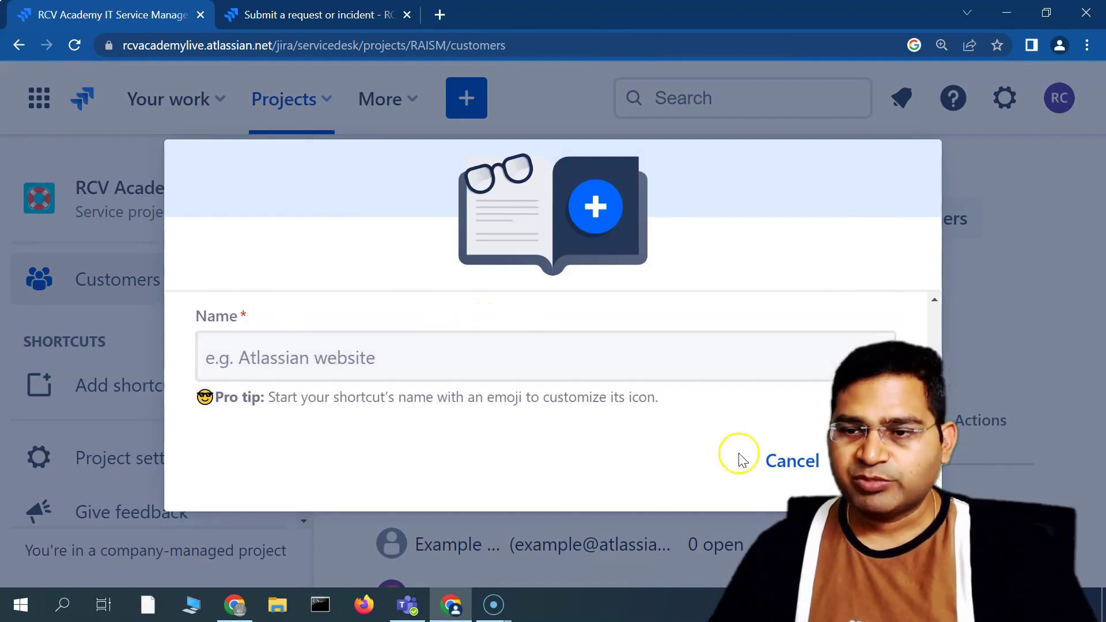
{"action": "left_click", "coordinate": [790, 464]}
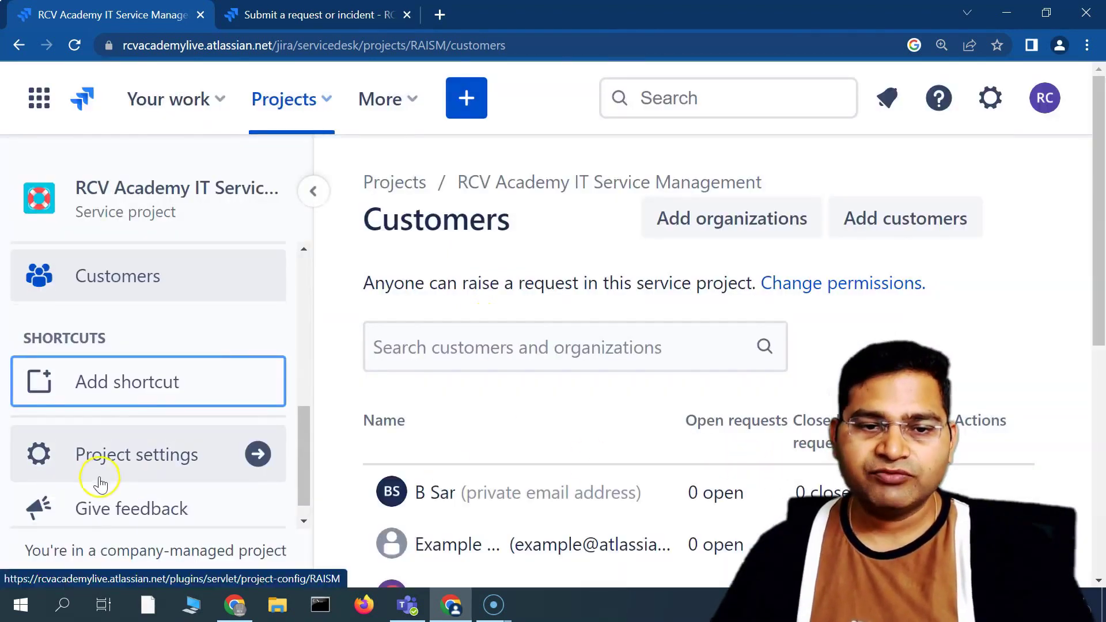
- Open the project settings, look through the available settings sections, and return to the project
{"action": "scroll", "coordinate": [104, 455], "scroll_direction": "down", "scroll_amount": 1}
{"action": "left_click", "coordinate": [160, 438]}
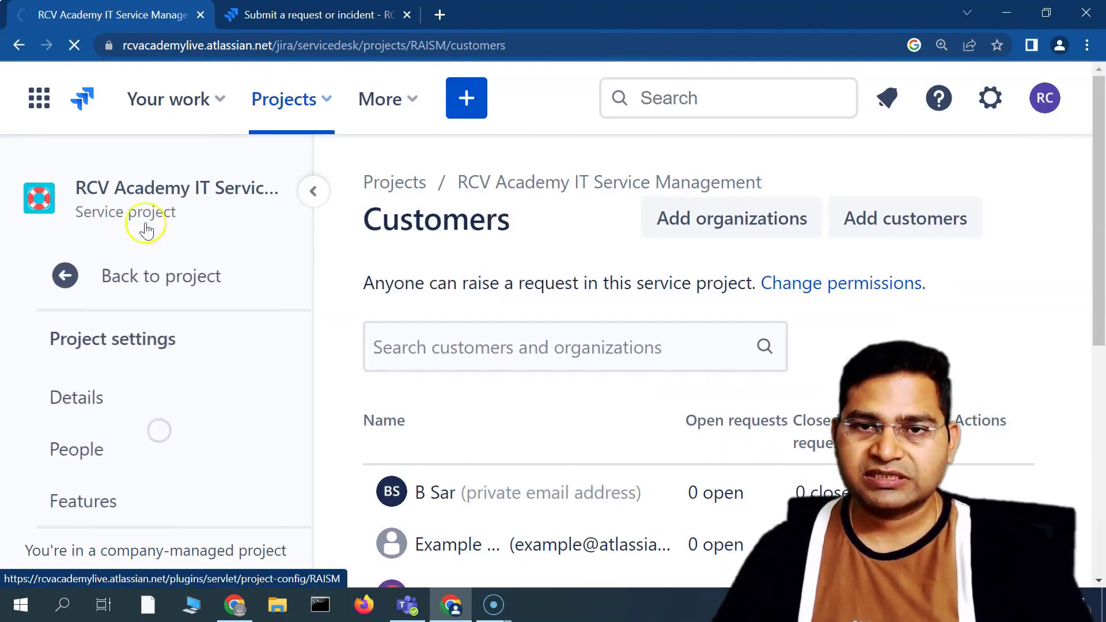
{"action": "scroll", "coordinate": [147, 456], "scroll_direction": "down", "scroll_amount": 5}
{"action": "scroll", "coordinate": [173, 495], "scroll_direction": "down", "scroll_amount": 3}
{"action": "scroll", "coordinate": [173, 495], "scroll_direction": "up", "scroll_amount": 5}
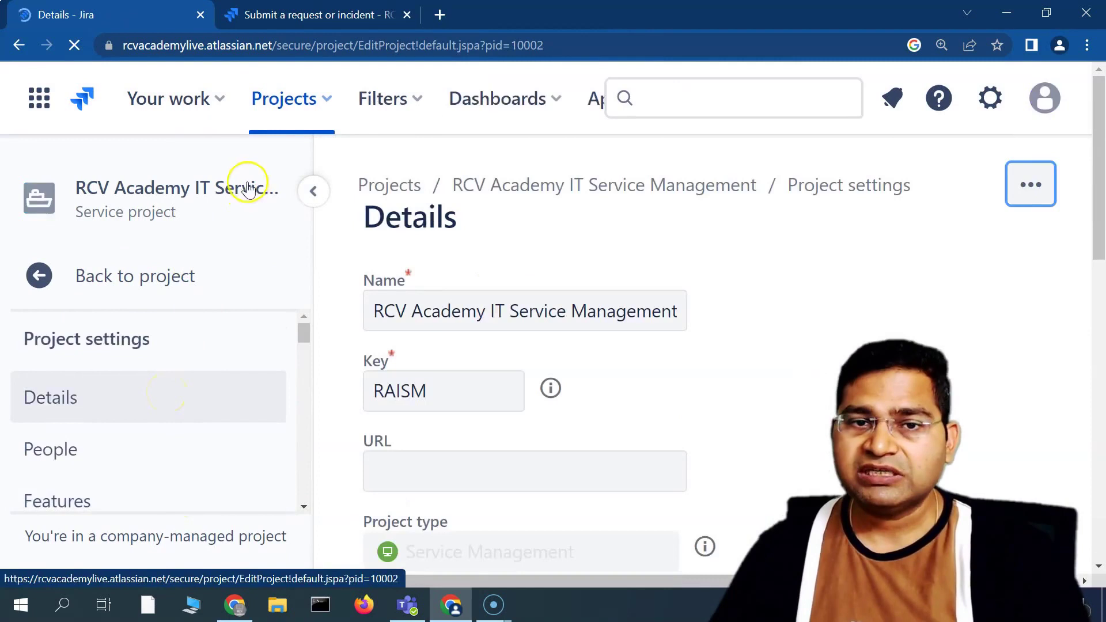
{"action": "left_click", "coordinate": [36, 270]}
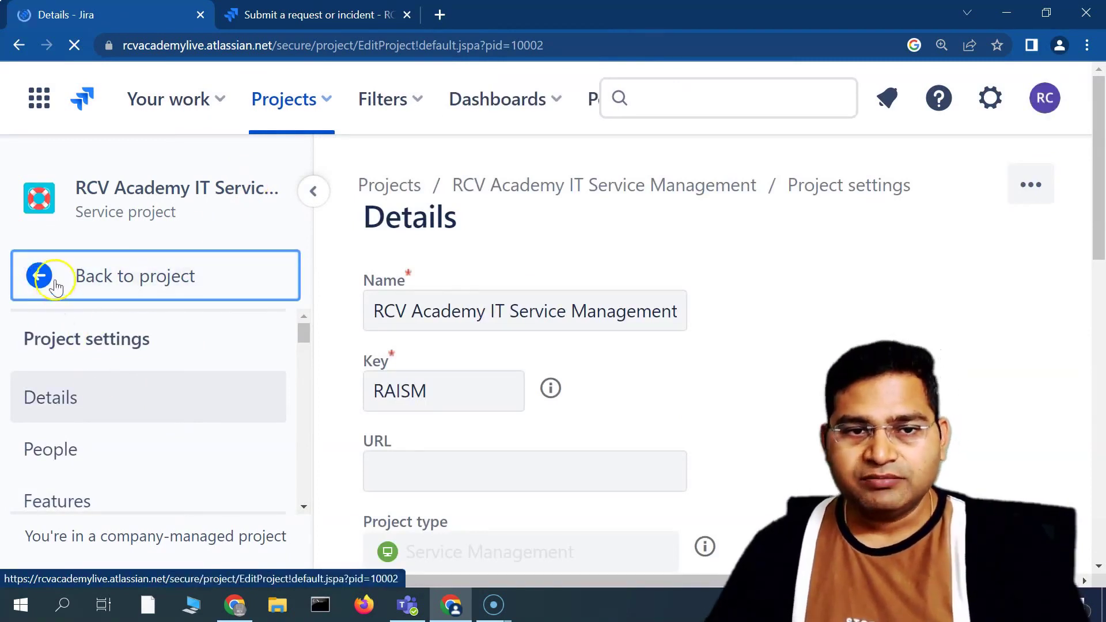
{"action": "scroll", "coordinate": [167, 504], "scroll_direction": "down", "scroll_amount": 6}
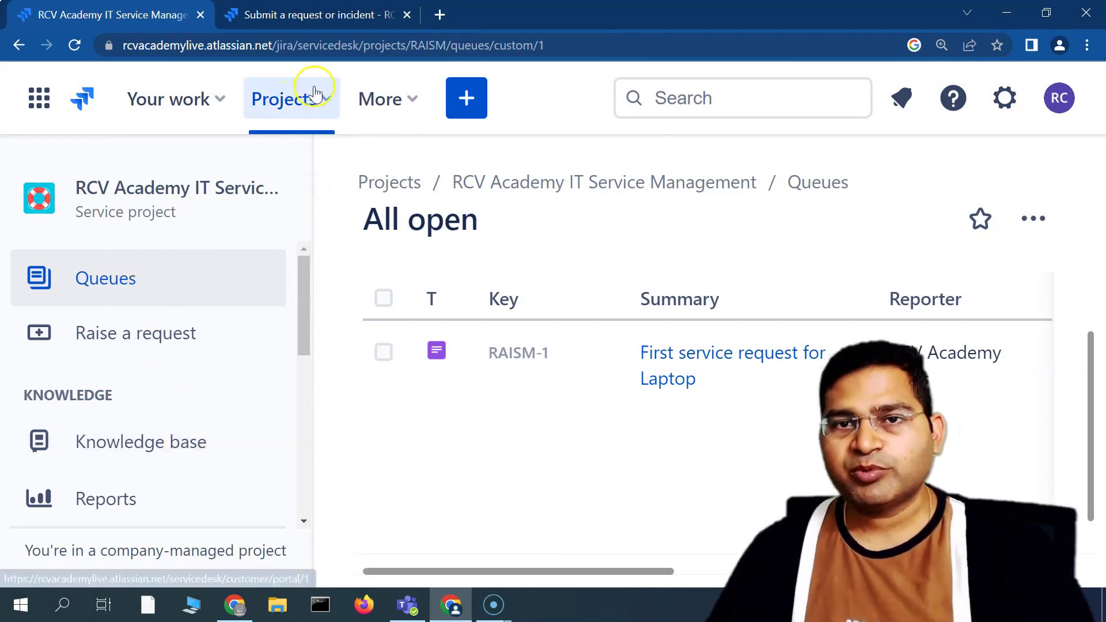
- Start creating a new project and view the Jira Service Management project templates
{"action": "left_click", "coordinate": [336, 105]}
{"action": "left_click", "coordinate": [338, 365]}
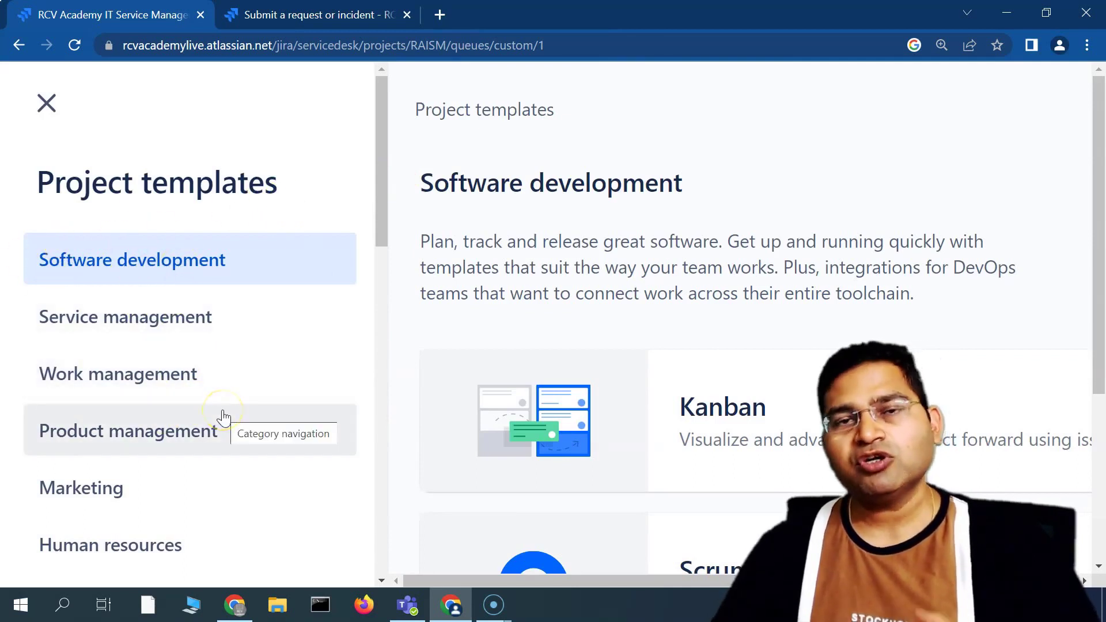
{"action": "scroll", "coordinate": [224, 417], "scroll_direction": "down", "scroll_amount": 10}
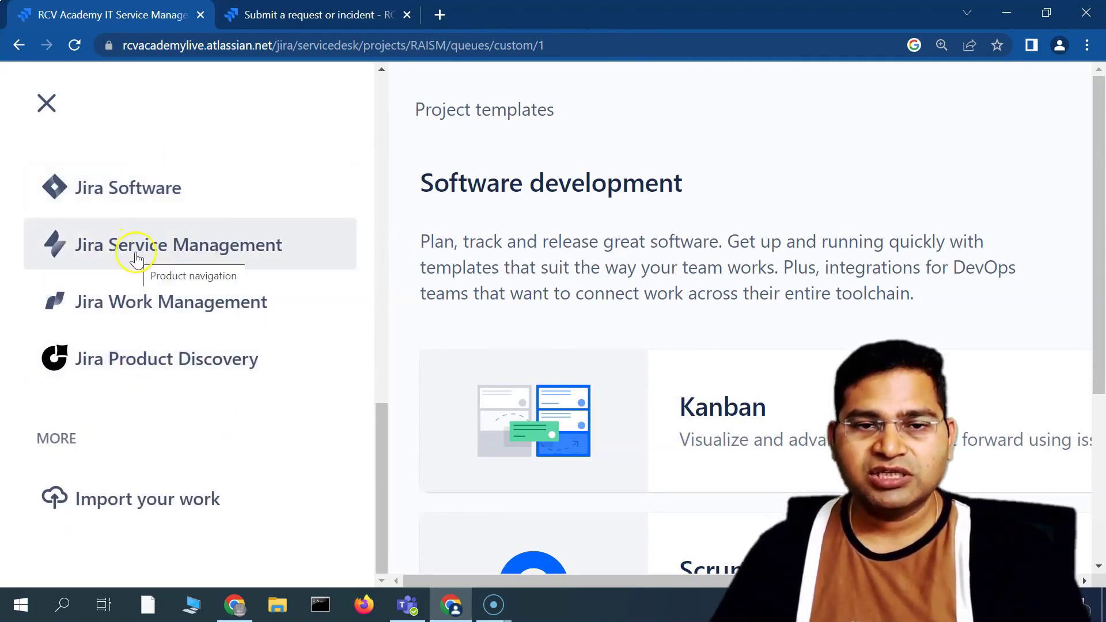
{"action": "left_click", "coordinate": [163, 258]}
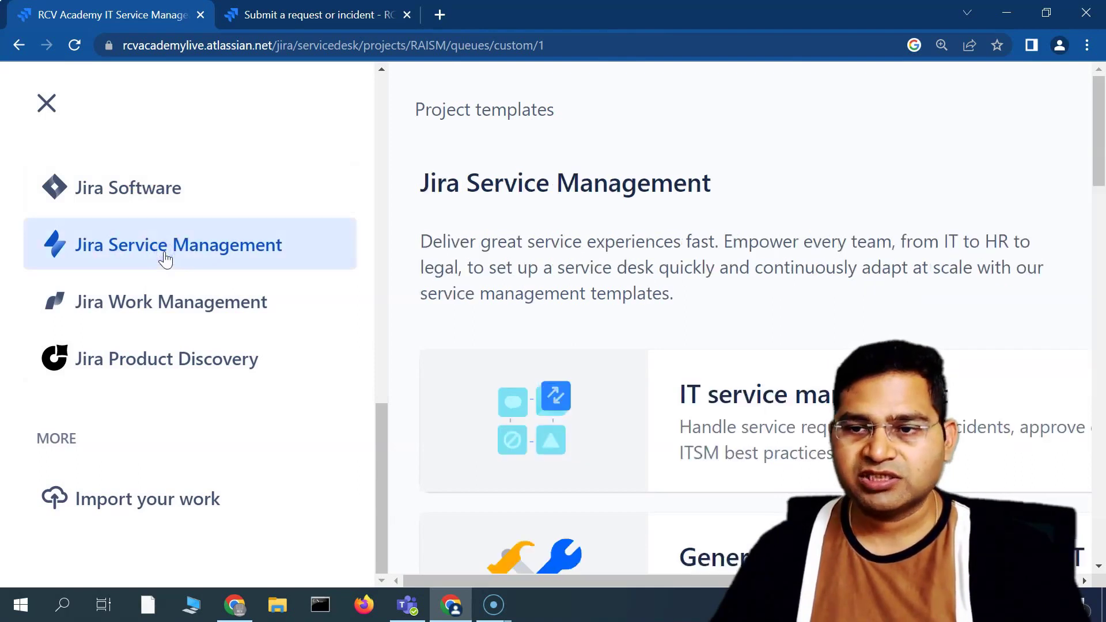
{"action": "scroll", "coordinate": [165, 296], "scroll_direction": "up", "scroll_amount": 5}
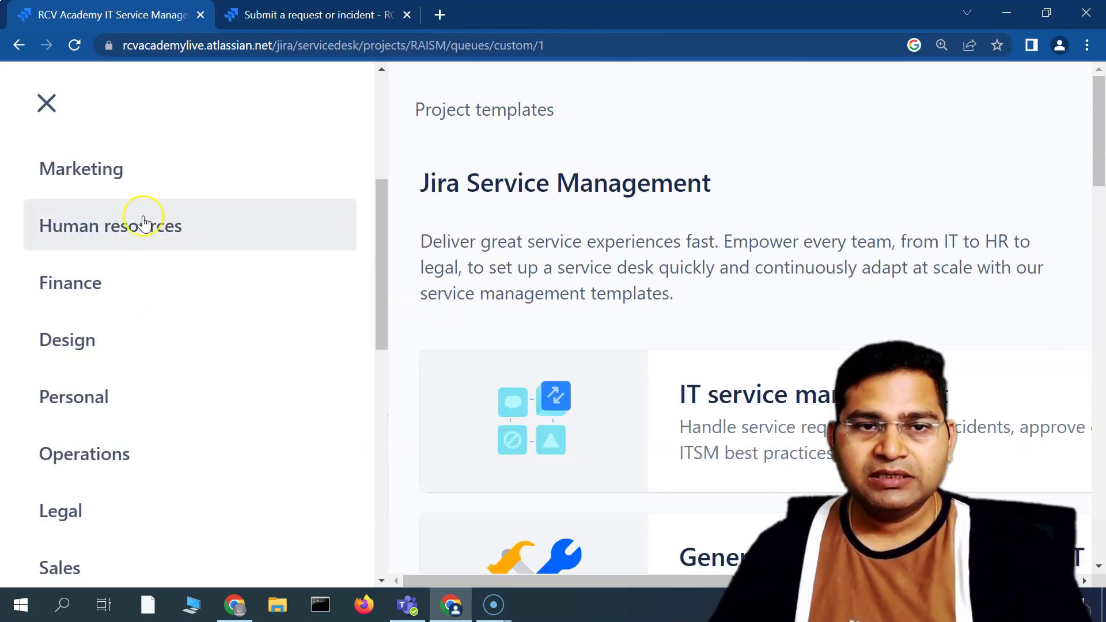
- Choose the HR service management template from the Human resources category for the new project
{"action": "left_click", "coordinate": [127, 241]}
{"action": "scroll", "coordinate": [784, 218], "scroll_direction": "down", "scroll_amount": 3}
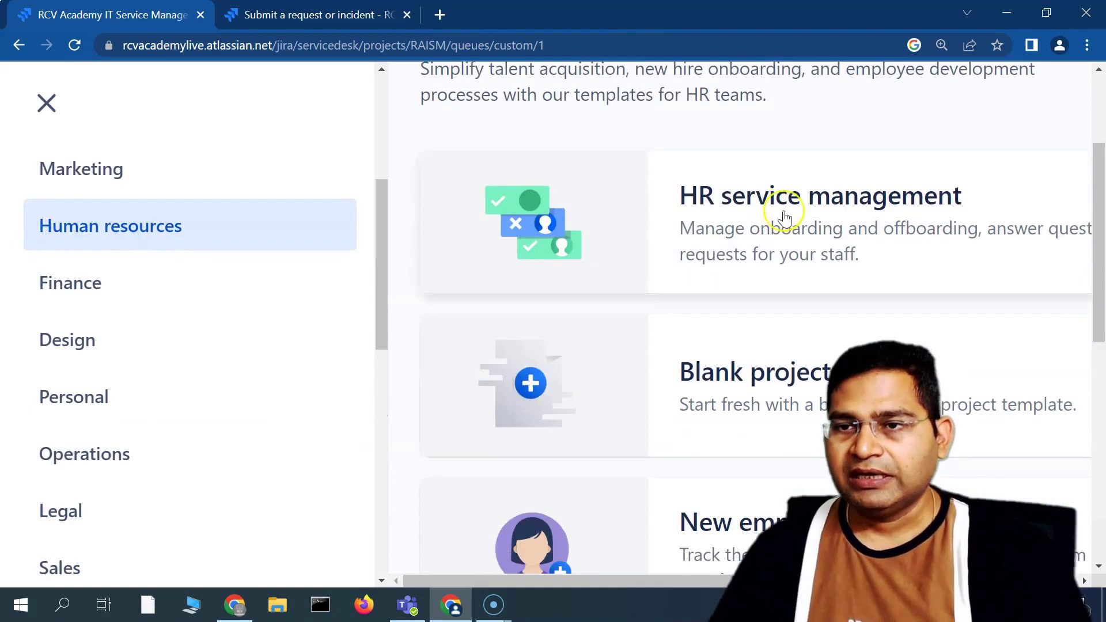
{"action": "left_click", "coordinate": [784, 217]}
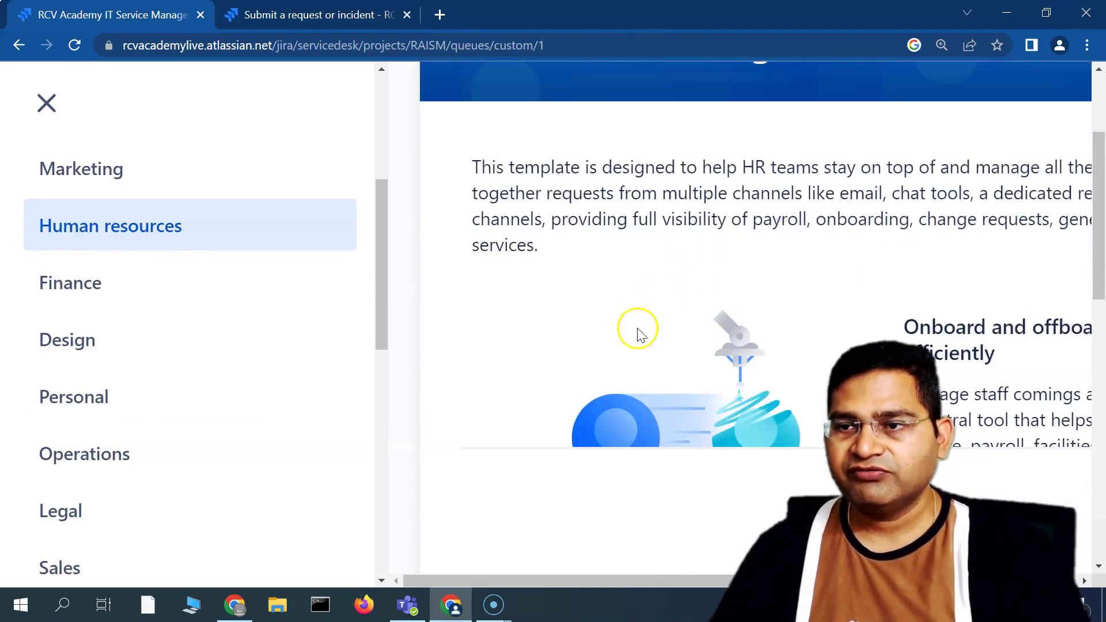
{"action": "left_click_drag", "start_coordinate": [640, 581], "coordinate": [942, 581]}
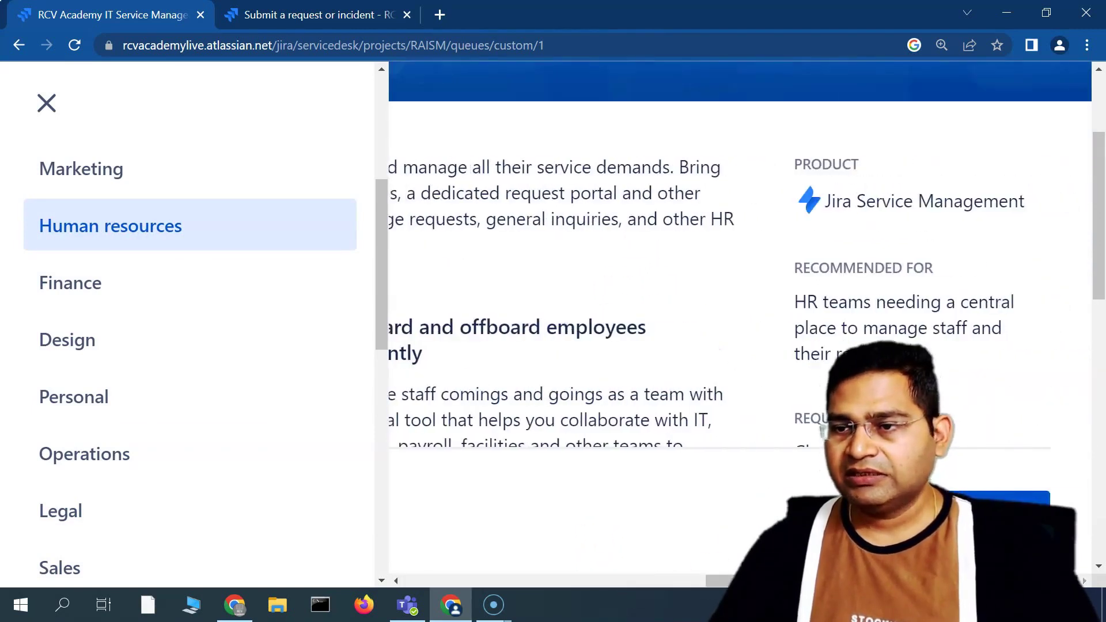
{"action": "left_click", "coordinate": [996, 498]}
- Name the new project RCV Academy HR, keep the Human resources (HR) team type, and create the project
{"action": "left_click", "coordinate": [219, 237]}
{"action": "type", "text": "R"}
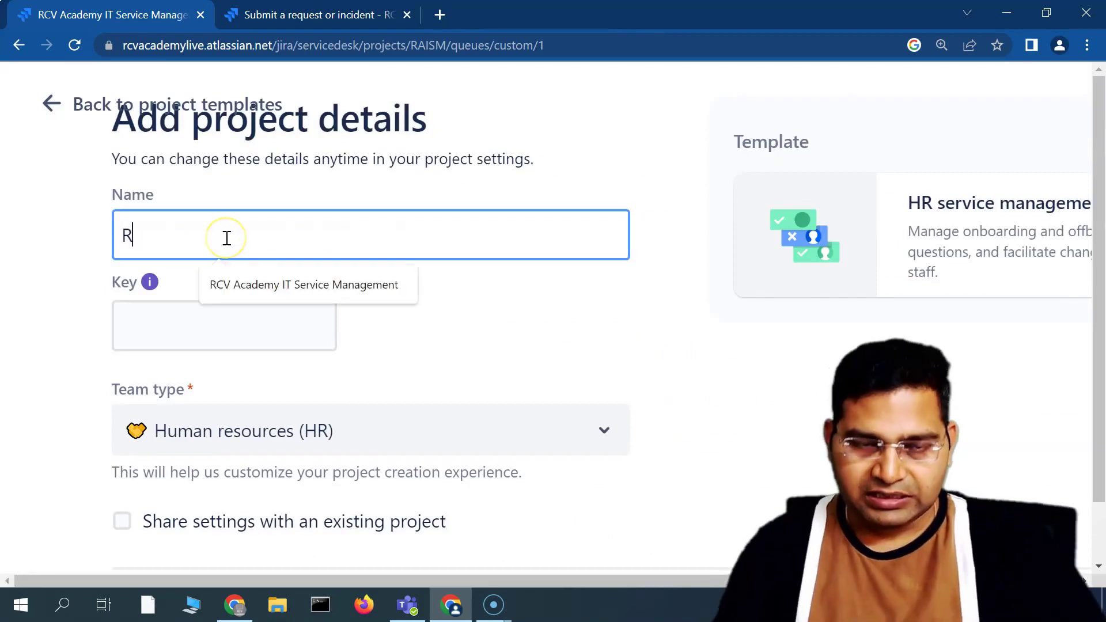
{"action": "type", "text": "CV Academy"}
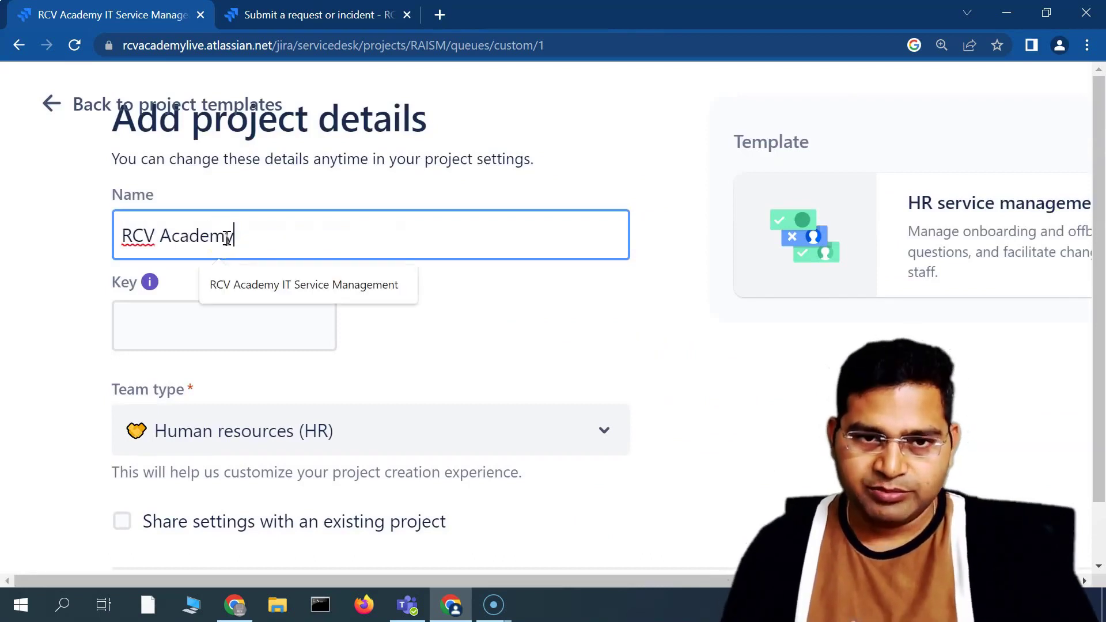
{"action": "type", "text": " HR"}
{"action": "left_click", "coordinate": [503, 345]}
{"action": "scroll", "coordinate": [503, 345], "scroll_direction": "down", "scroll_amount": 1}
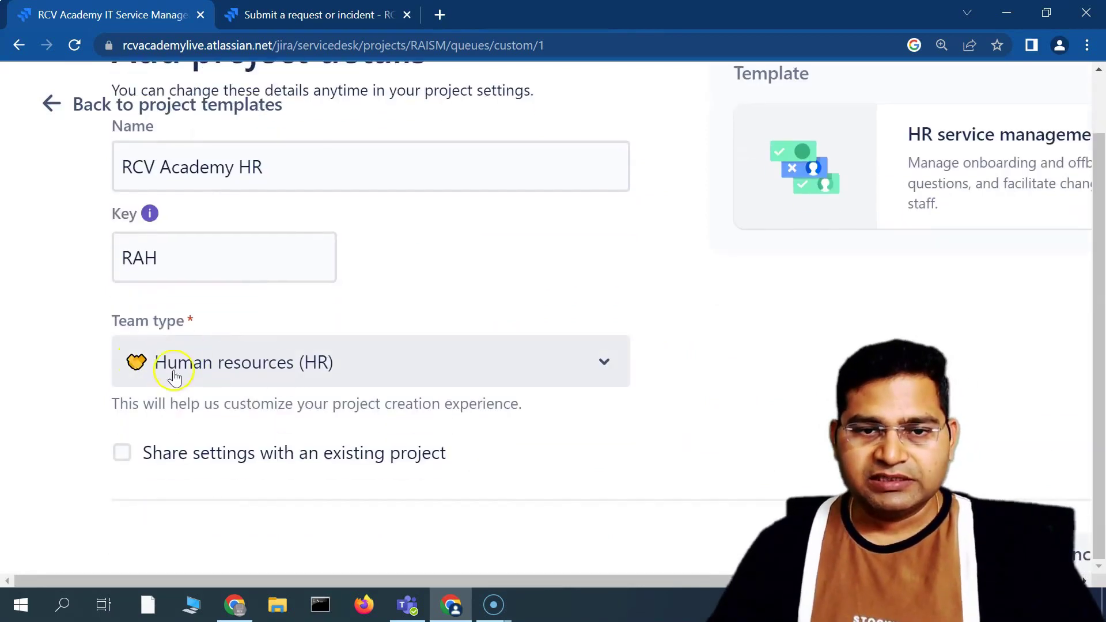
{"action": "scroll", "coordinate": [772, 353], "scroll_direction": "right", "scroll_amount": 5}
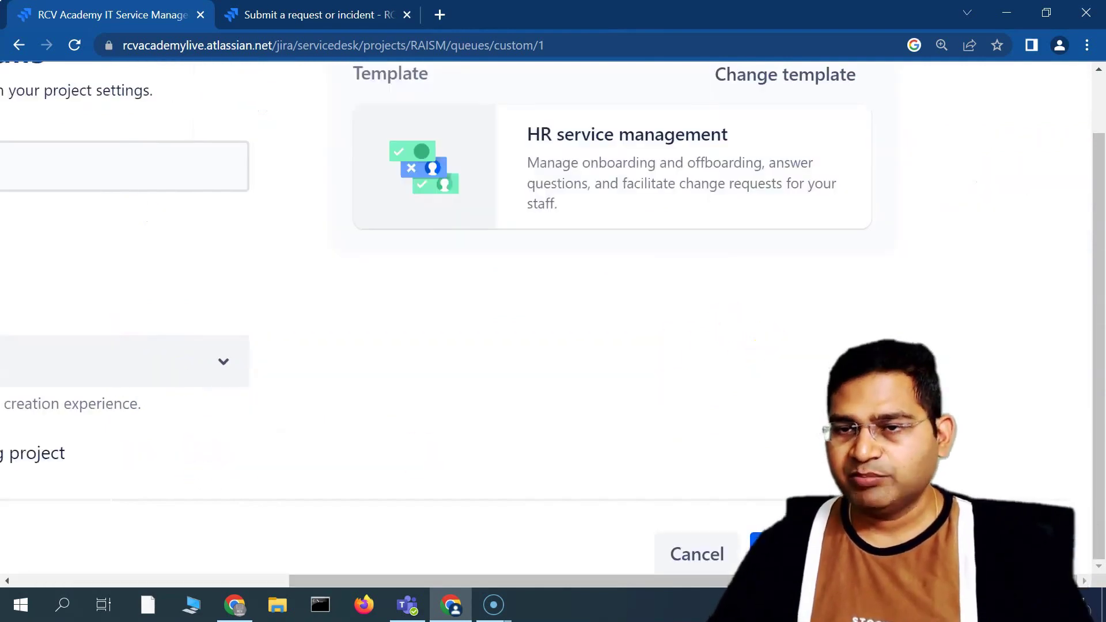
{"action": "left_click", "coordinate": [771, 554]}
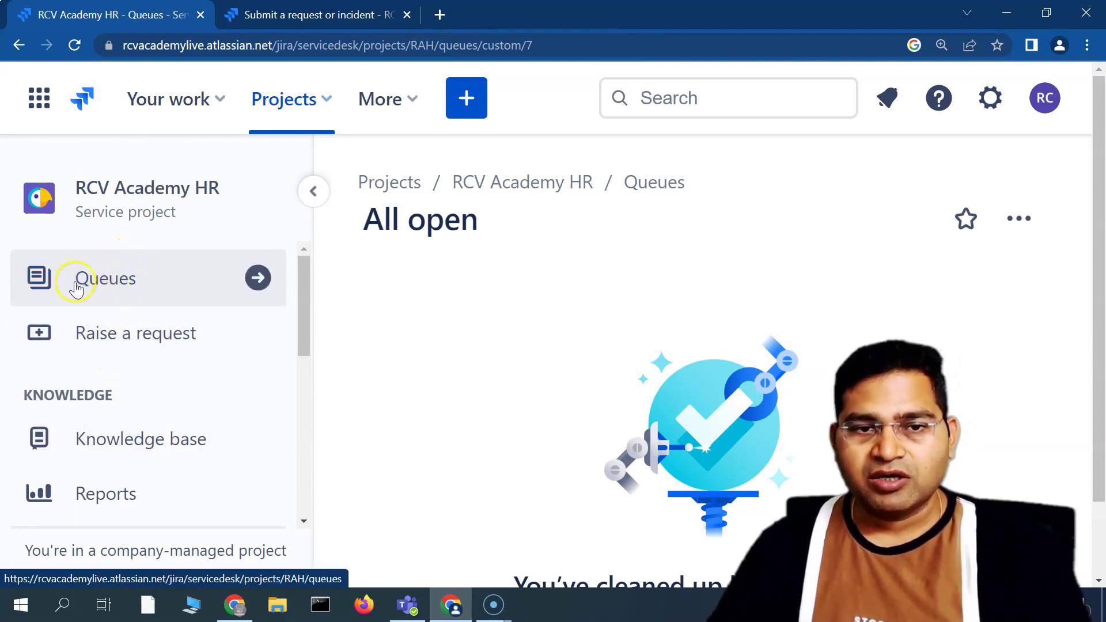
- Review the RCV Academy HR project's navigation, from queues and knowledge base to channels, customers and shortcuts
{"action": "scroll", "coordinate": [170, 372], "scroll_direction": "down", "scroll_amount": 3}
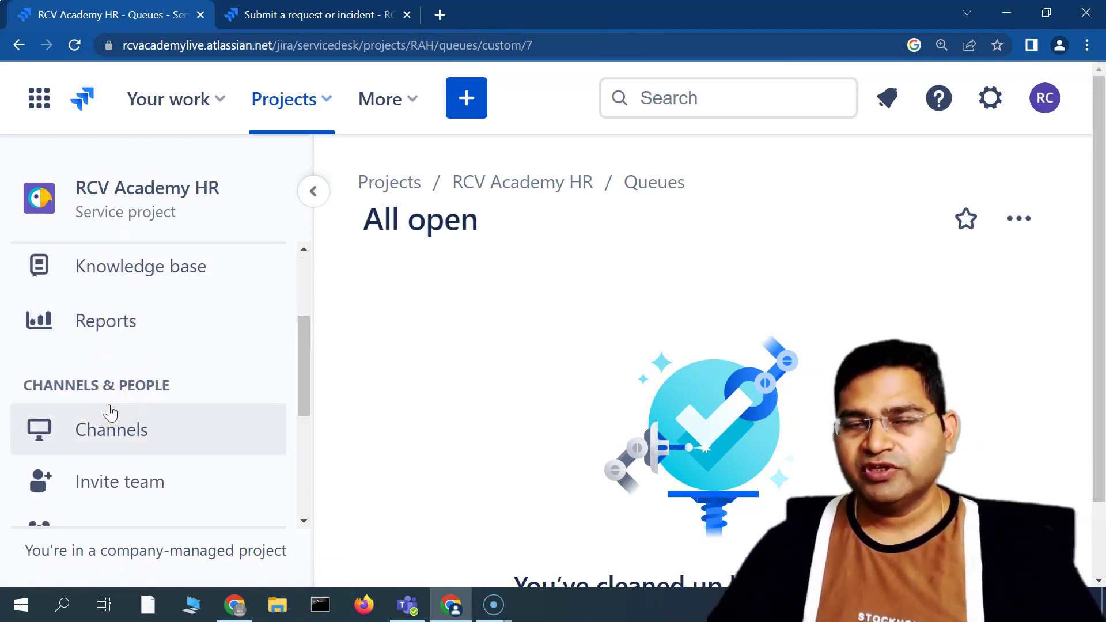
{"action": "scroll", "coordinate": [173, 432], "scroll_direction": "up", "scroll_amount": 3}
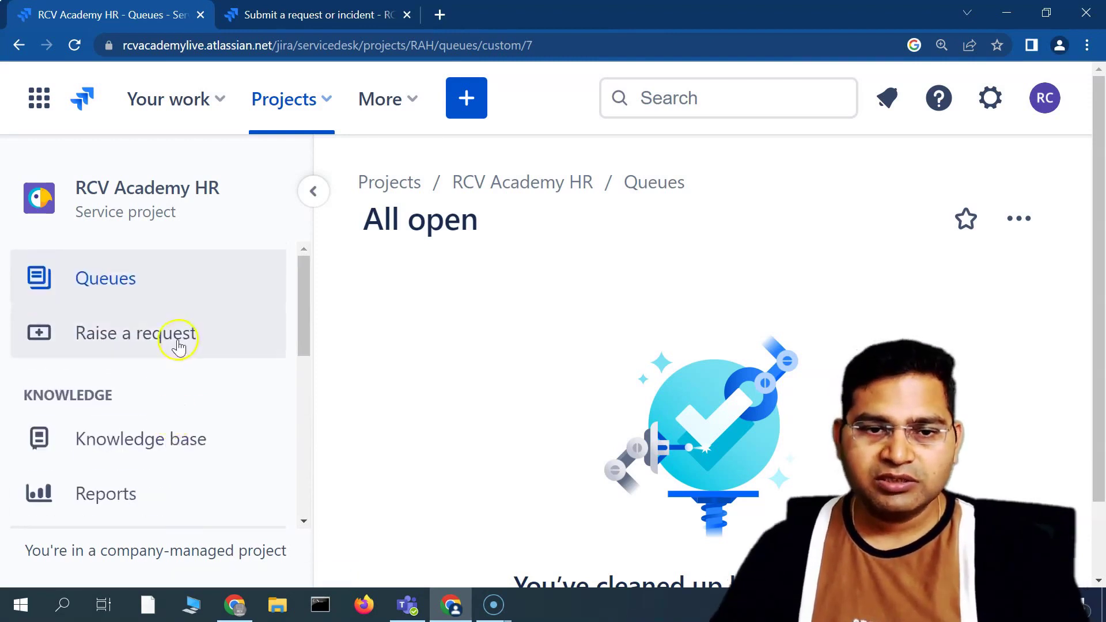
{"action": "scroll", "coordinate": [179, 503], "scroll_direction": "down", "scroll_amount": 6}
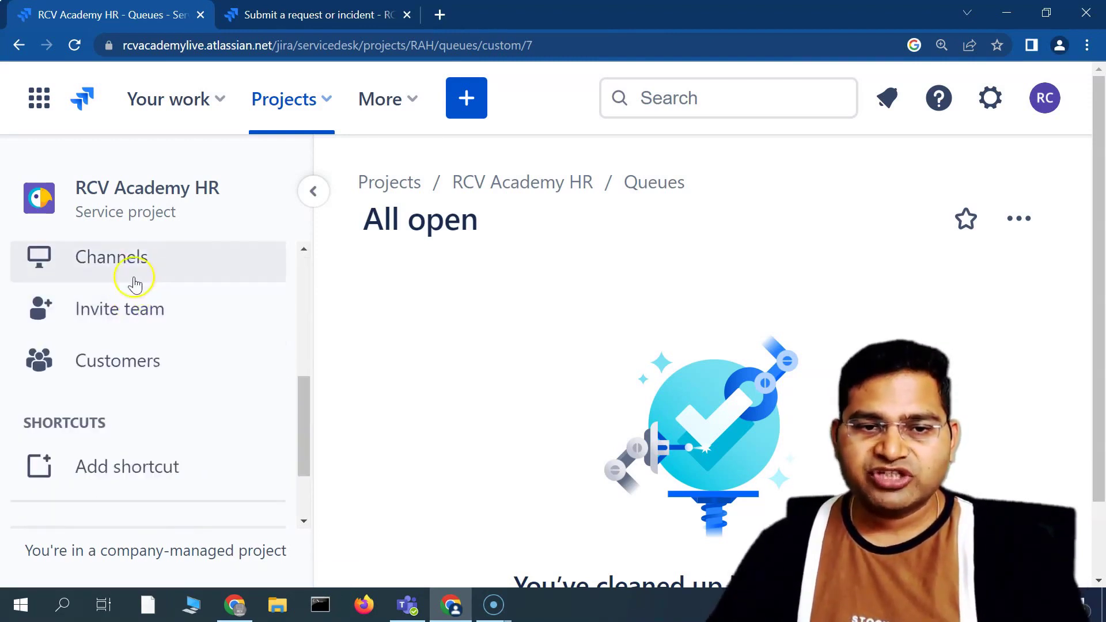
{"action": "scroll", "coordinate": [148, 481], "scroll_direction": "down", "scroll_amount": 2}
{"action": "scroll", "coordinate": [192, 481], "scroll_direction": "up", "scroll_amount": 8}
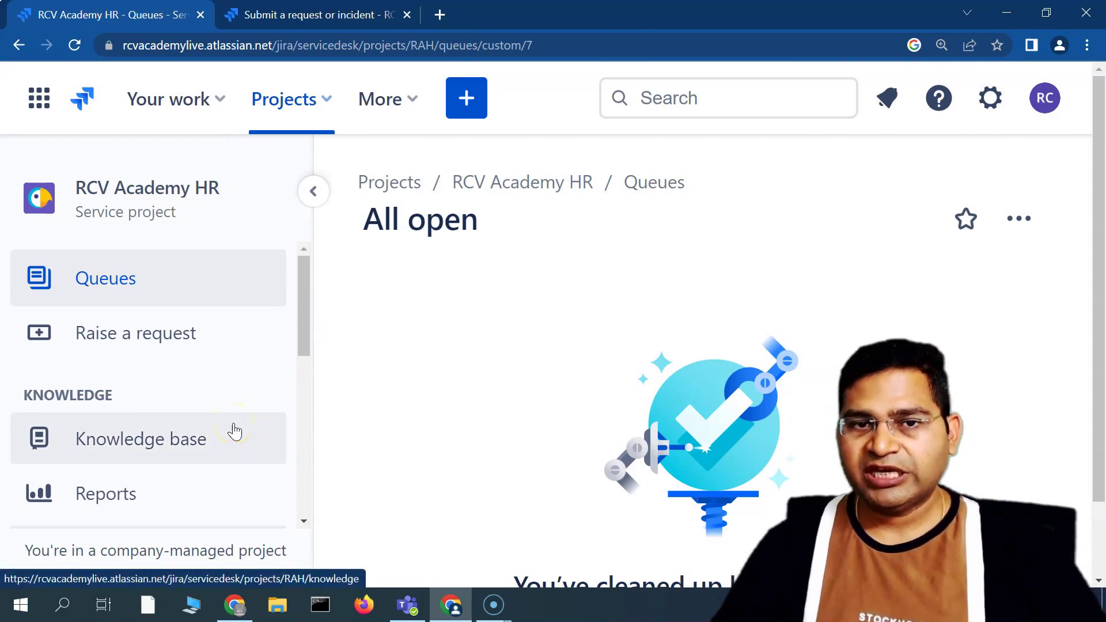
{"action": "left_click", "coordinate": [158, 454]}
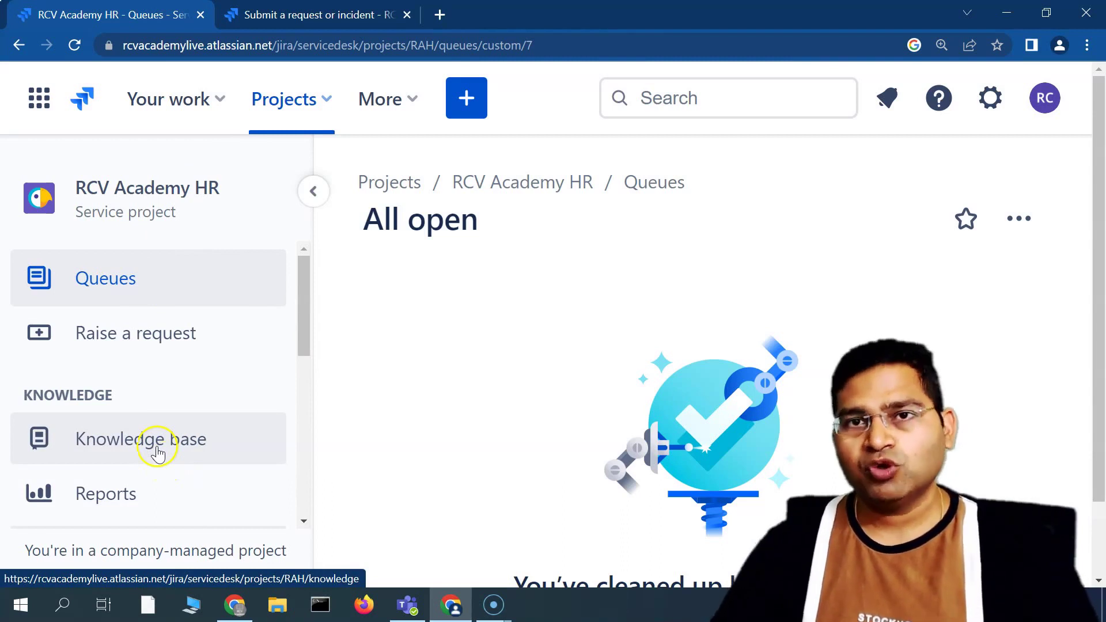